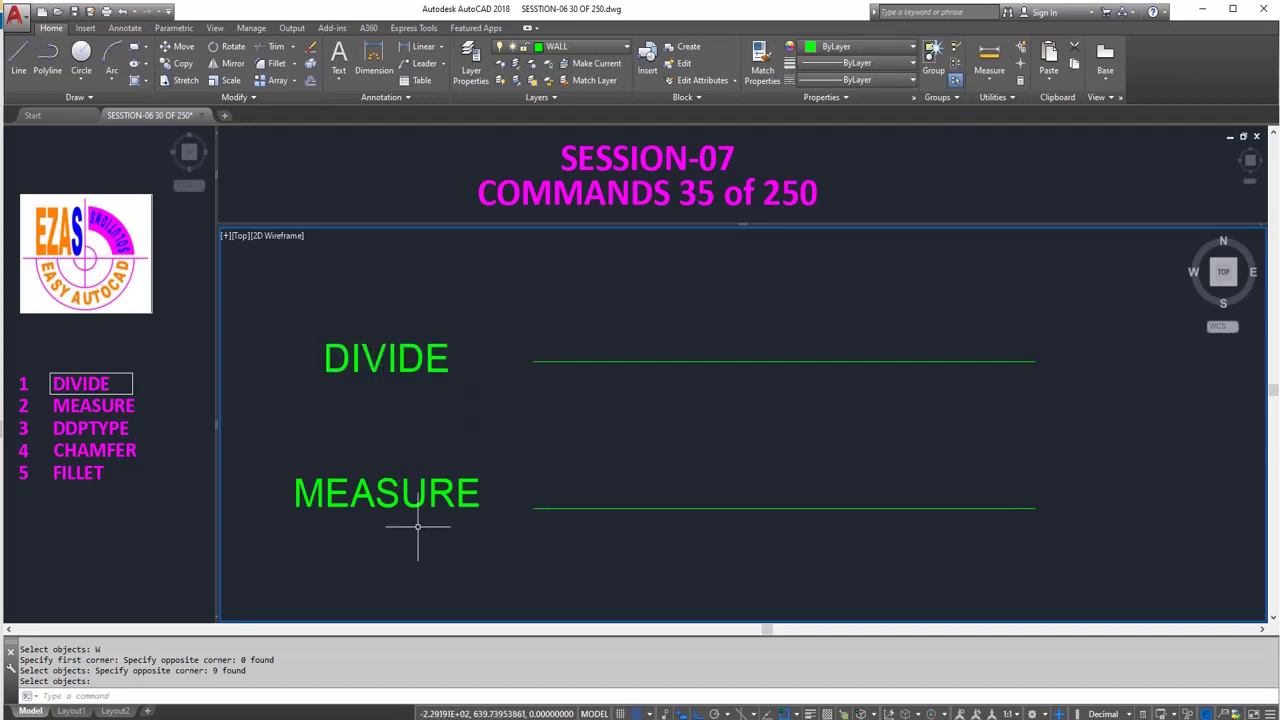
- Divide the line beside DIVIDE into 10 equal segments
type("DIV")
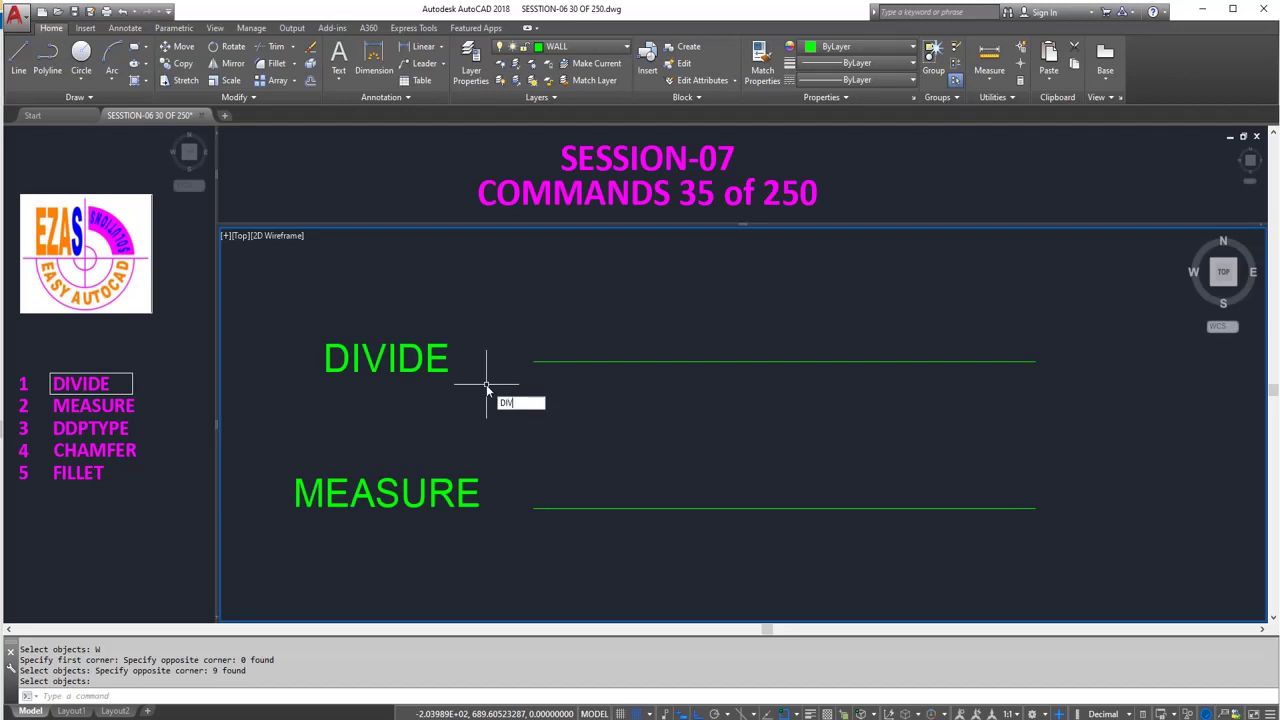
type("IDE")
key("Return")
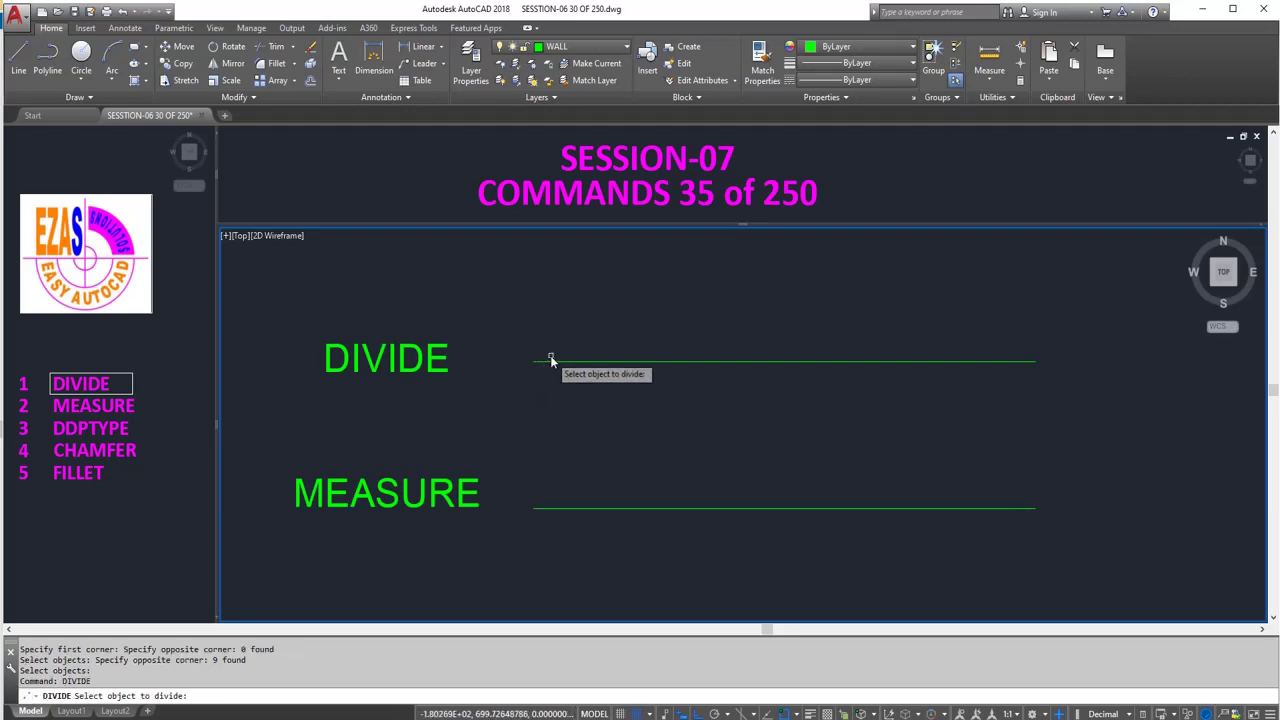
left_click(550, 362)
type("10")
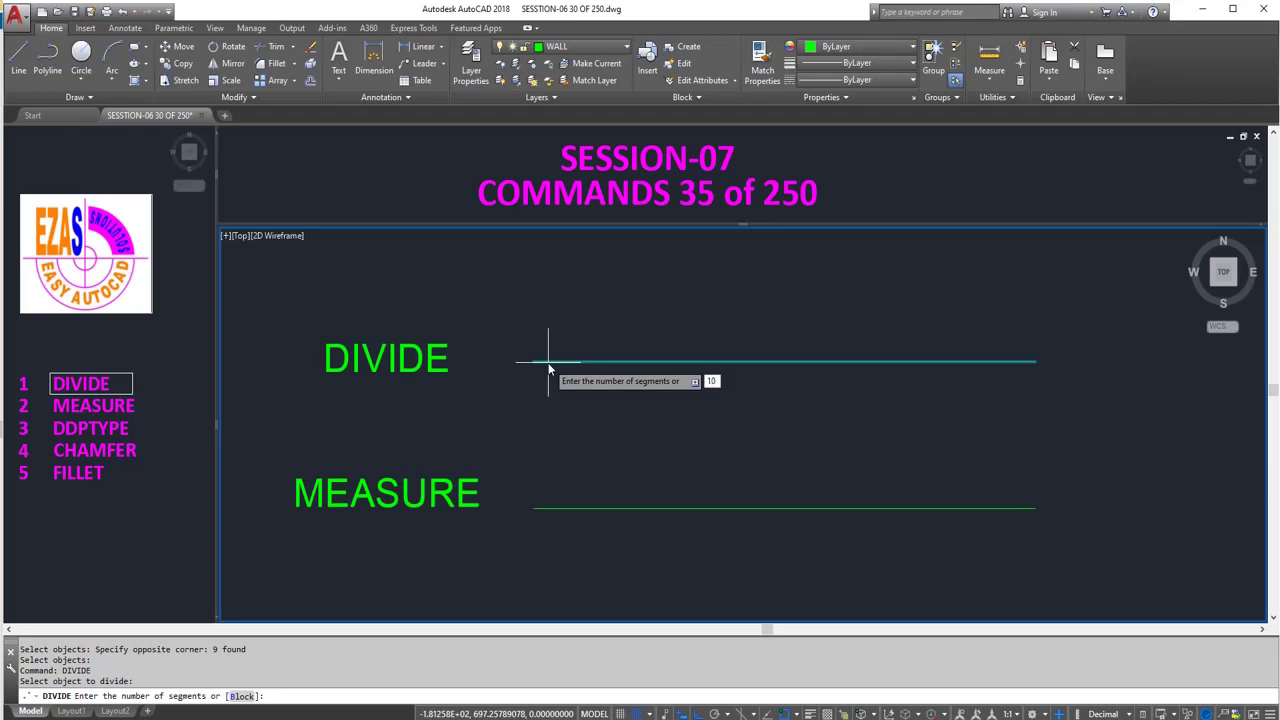
key("Return")
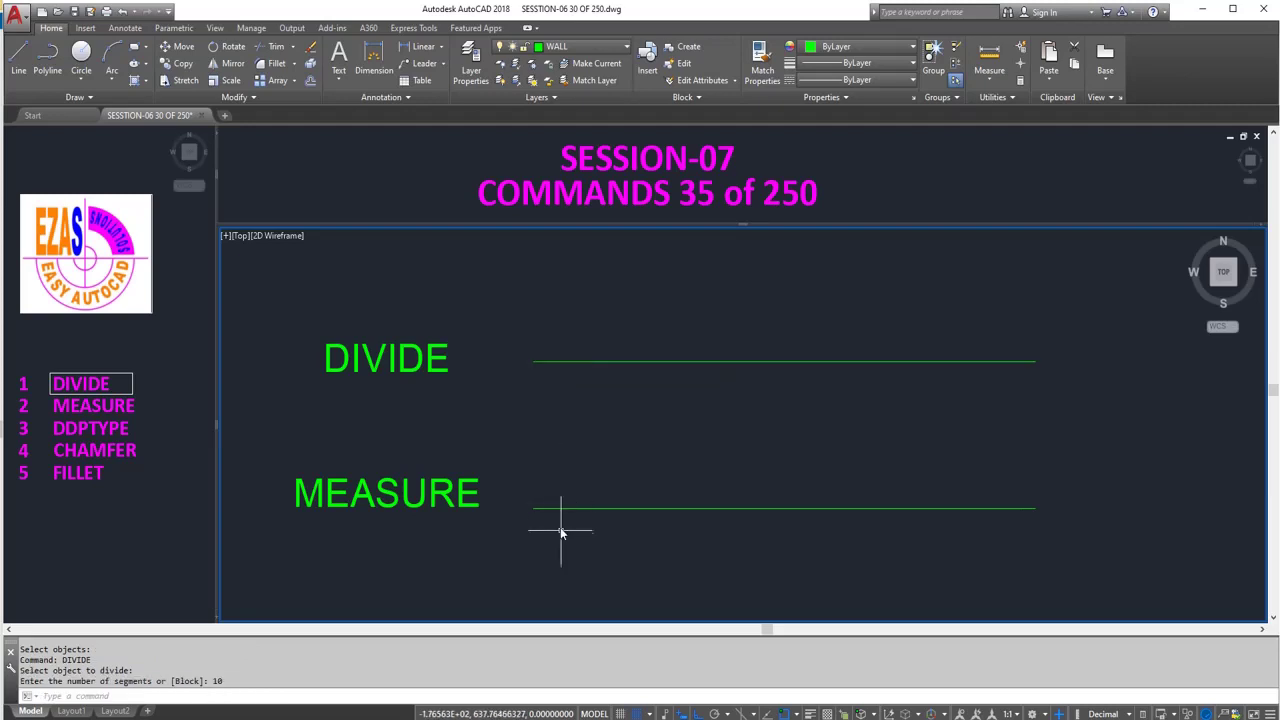
- Erase the DIVIDE line to expose its division points, then restore it with OOPS
type("e")
key("Return")
left_click(550, 362)
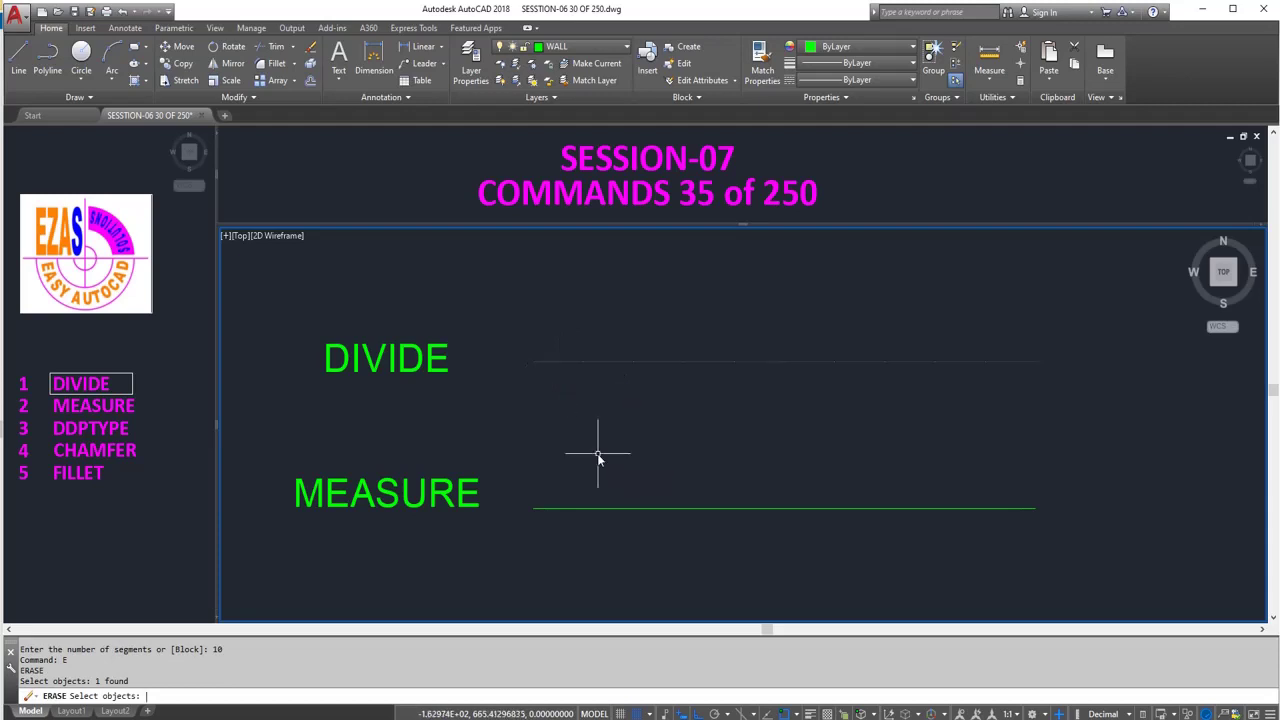
key("Return")
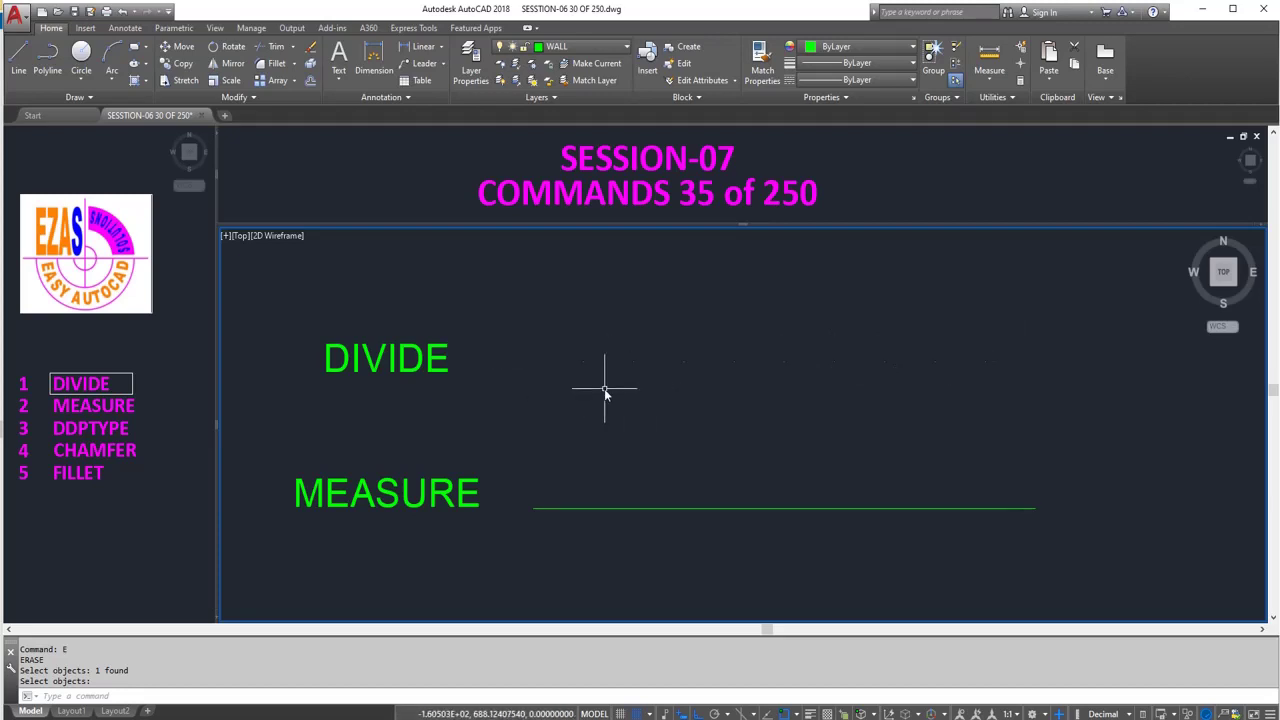
type("OOPS")
key("Return")
- Set the point style to X via DDPTYPE so the nine division points show
type("DDP")
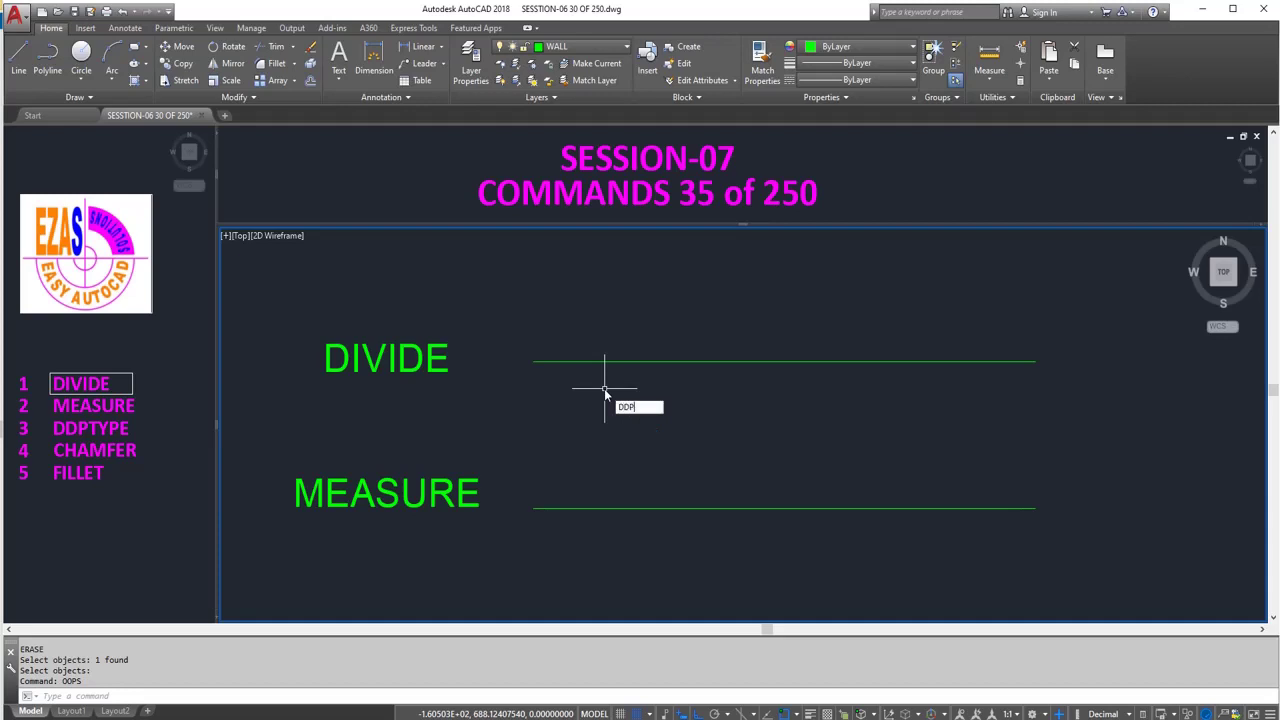
type("TYPE")
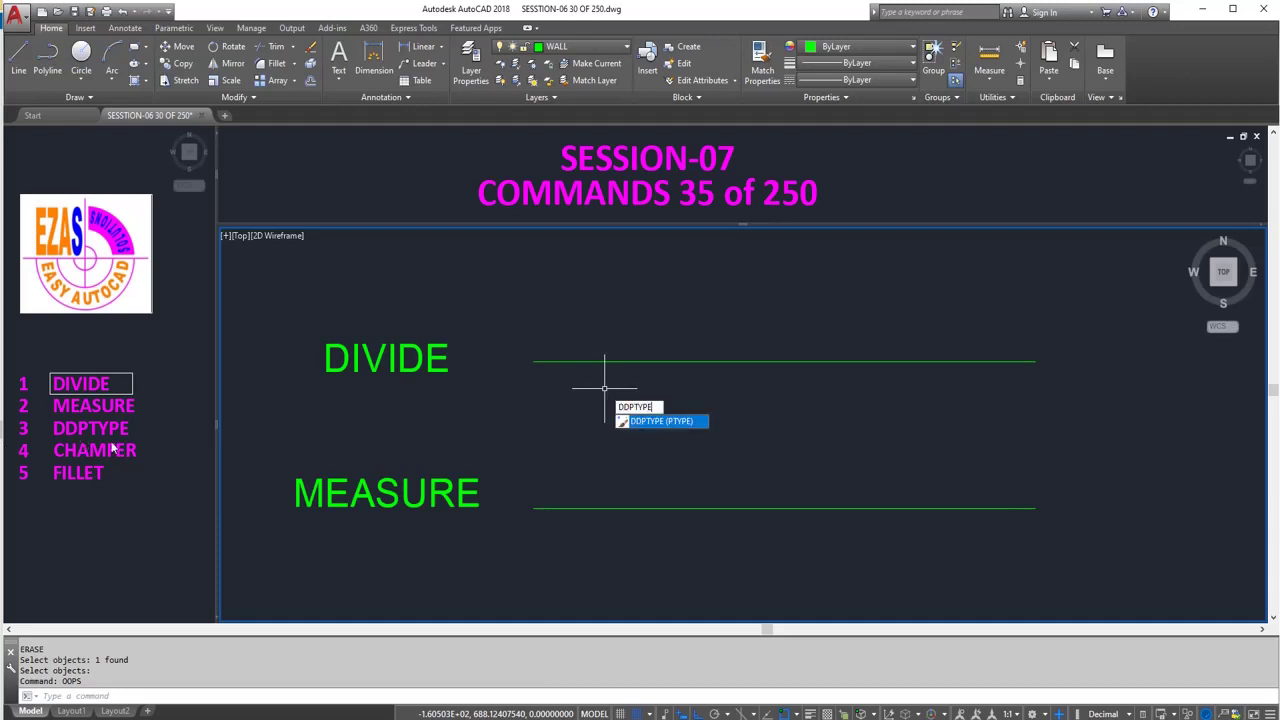
key("Return")
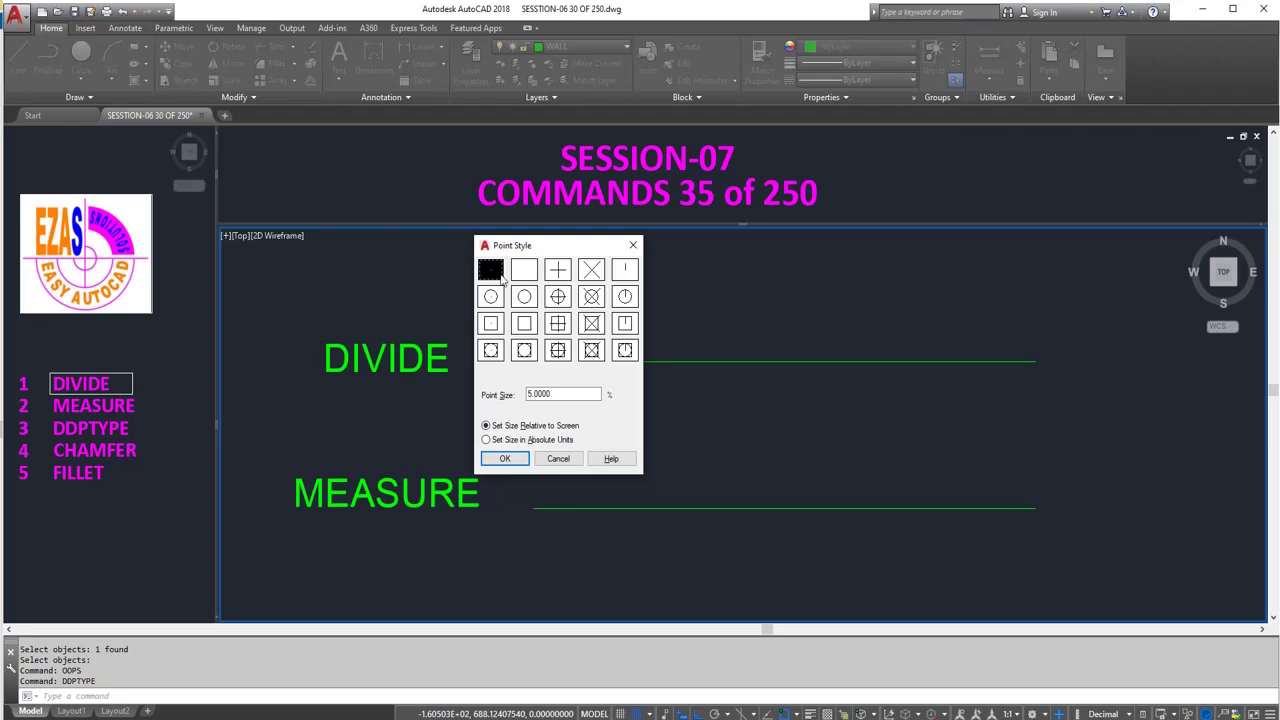
left_click(592, 272)
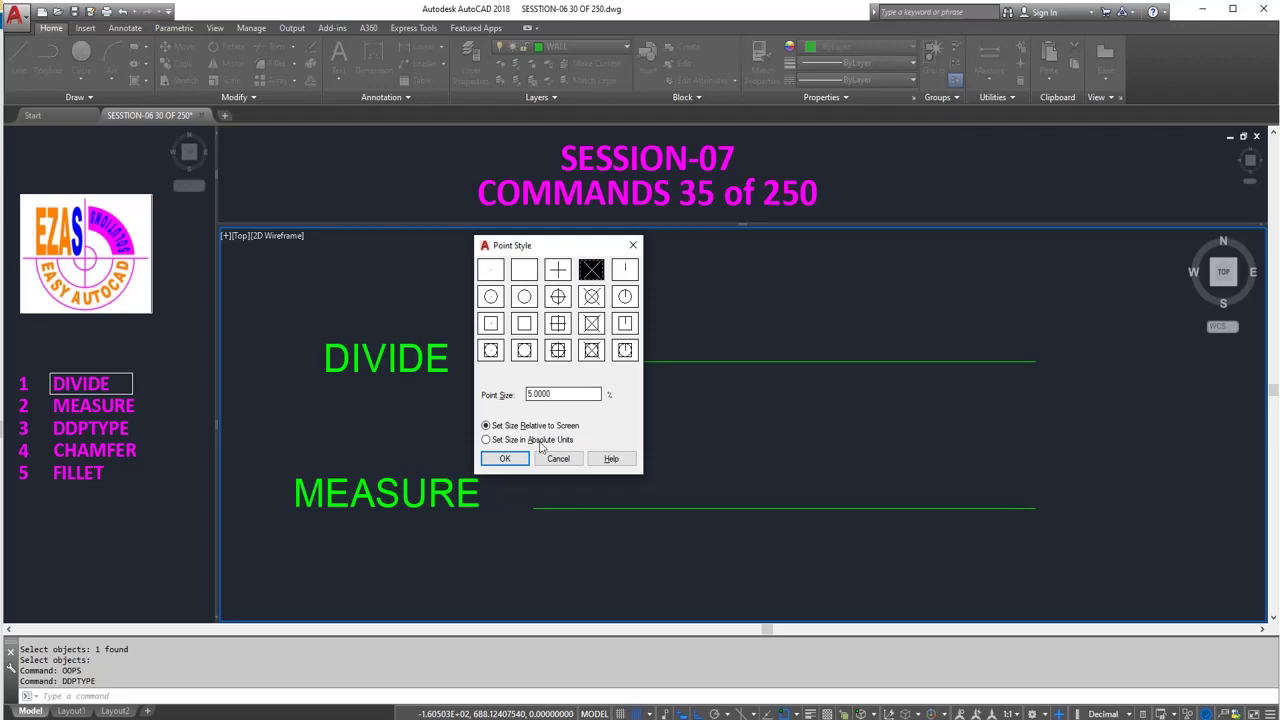
left_click(505, 458)
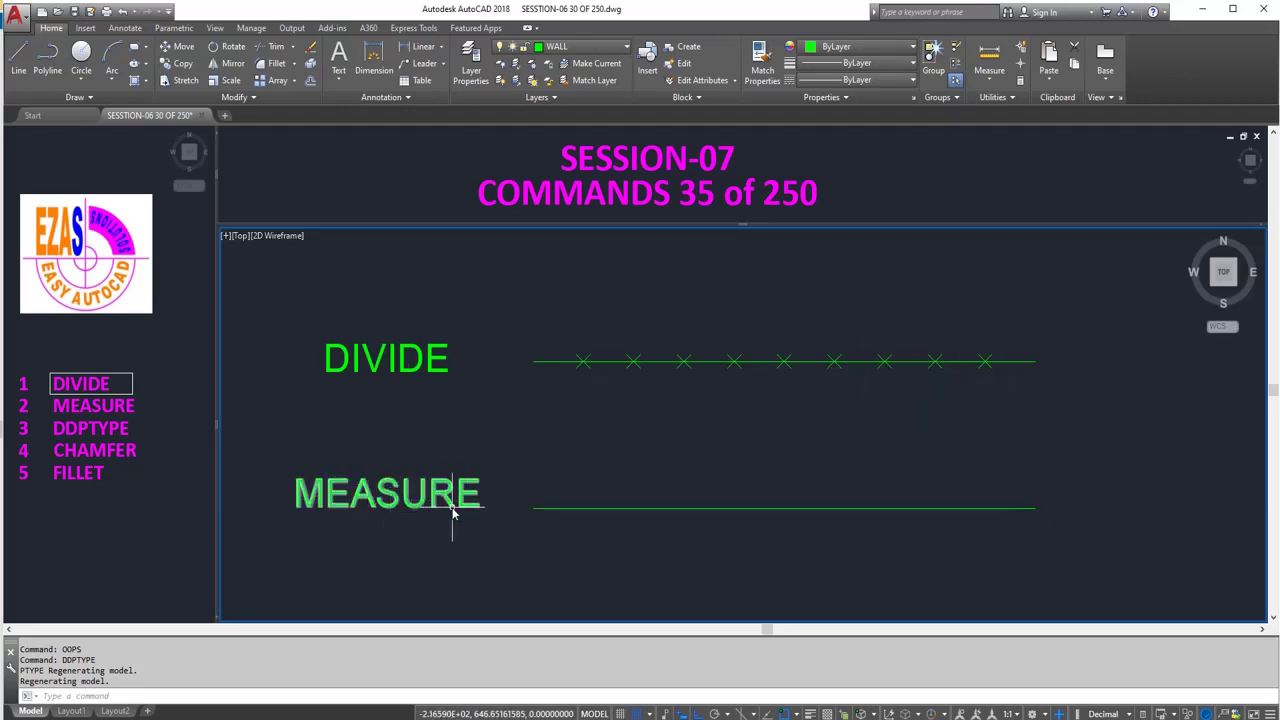
- Use MEASURE to place X markers every 10 units along the MEASURE line
type("M")
type("EASUR")
key("Return")
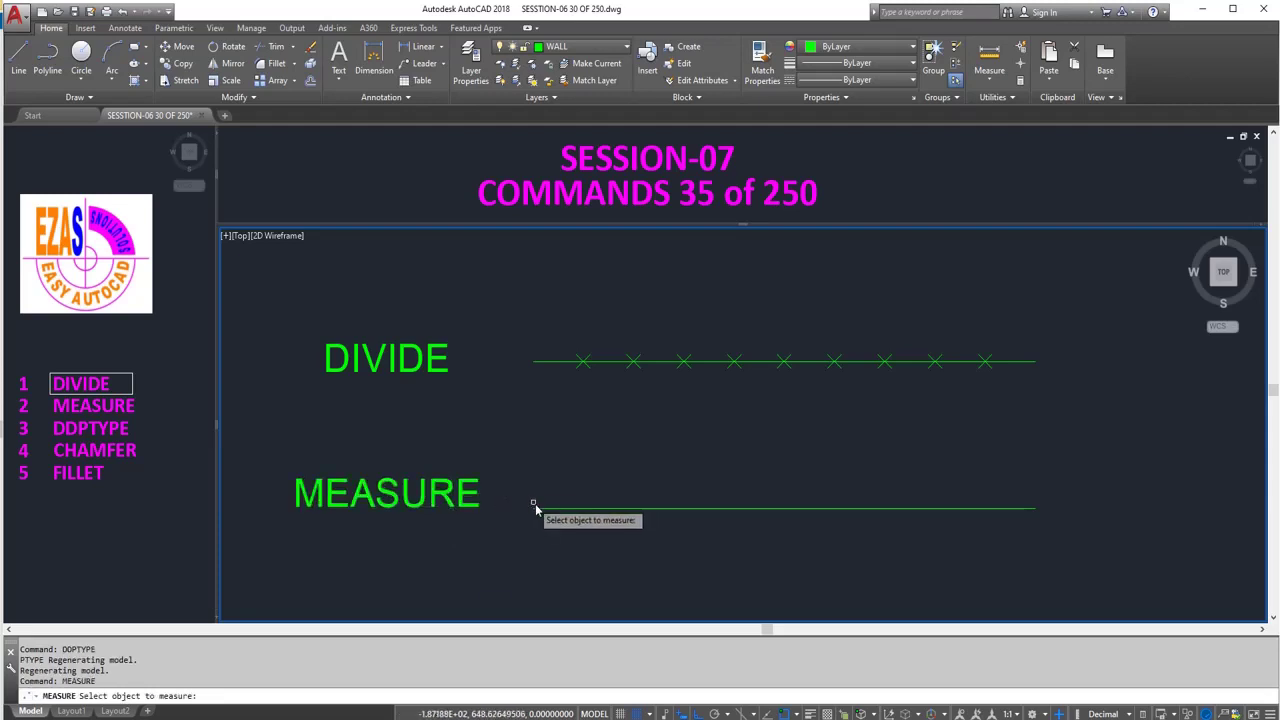
left_click(539, 511)
type("10")
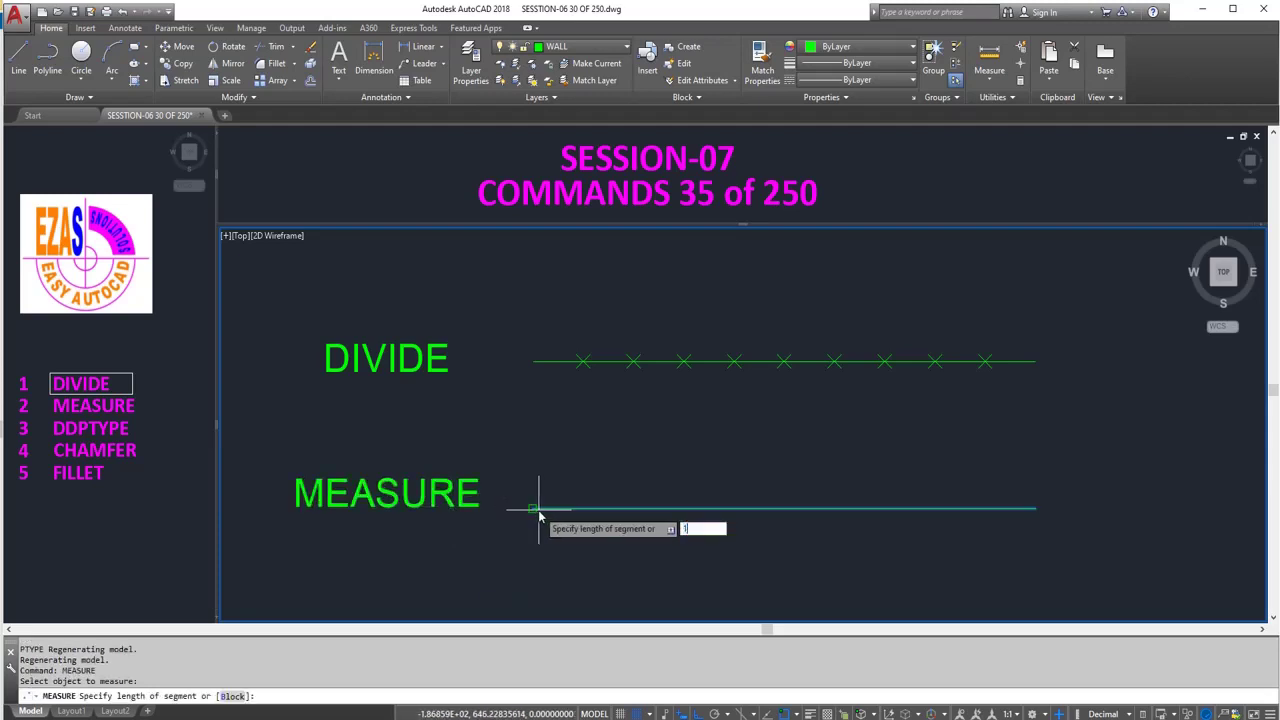
key("Return")
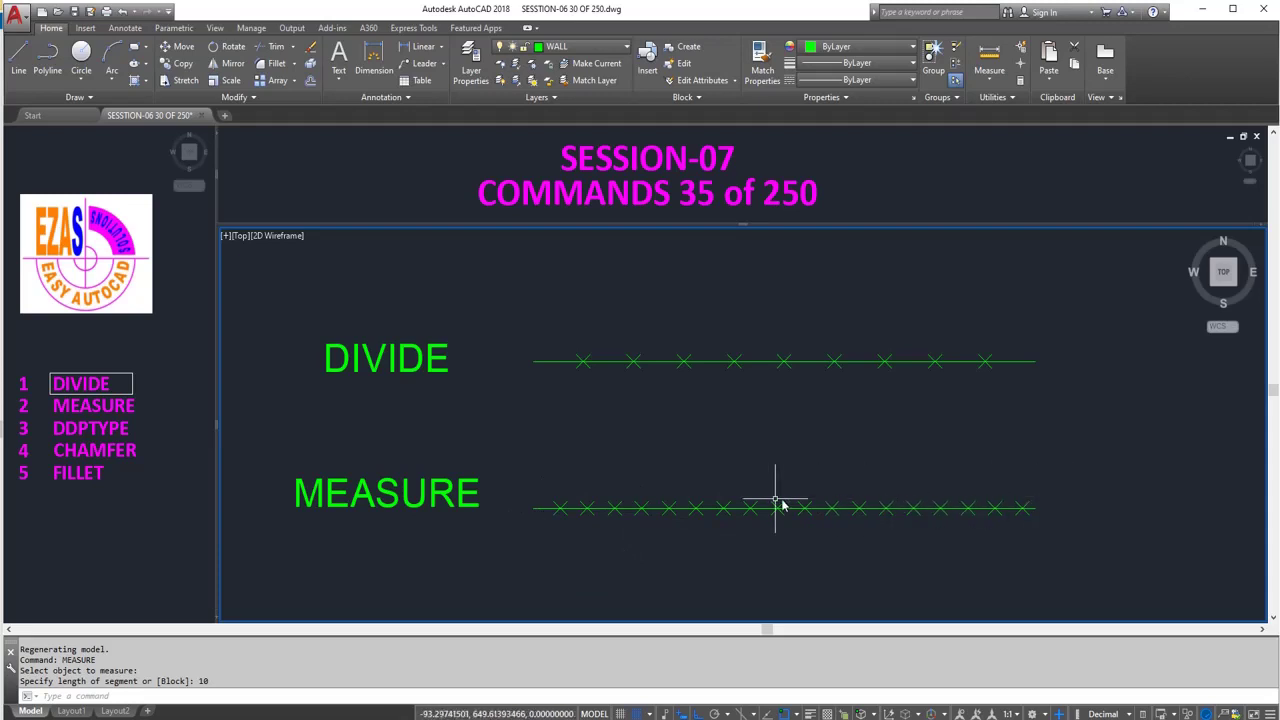
- List the DIVIDE line's properties and read its length and angle
type("LI")
key("Return")
left_click(543, 361)
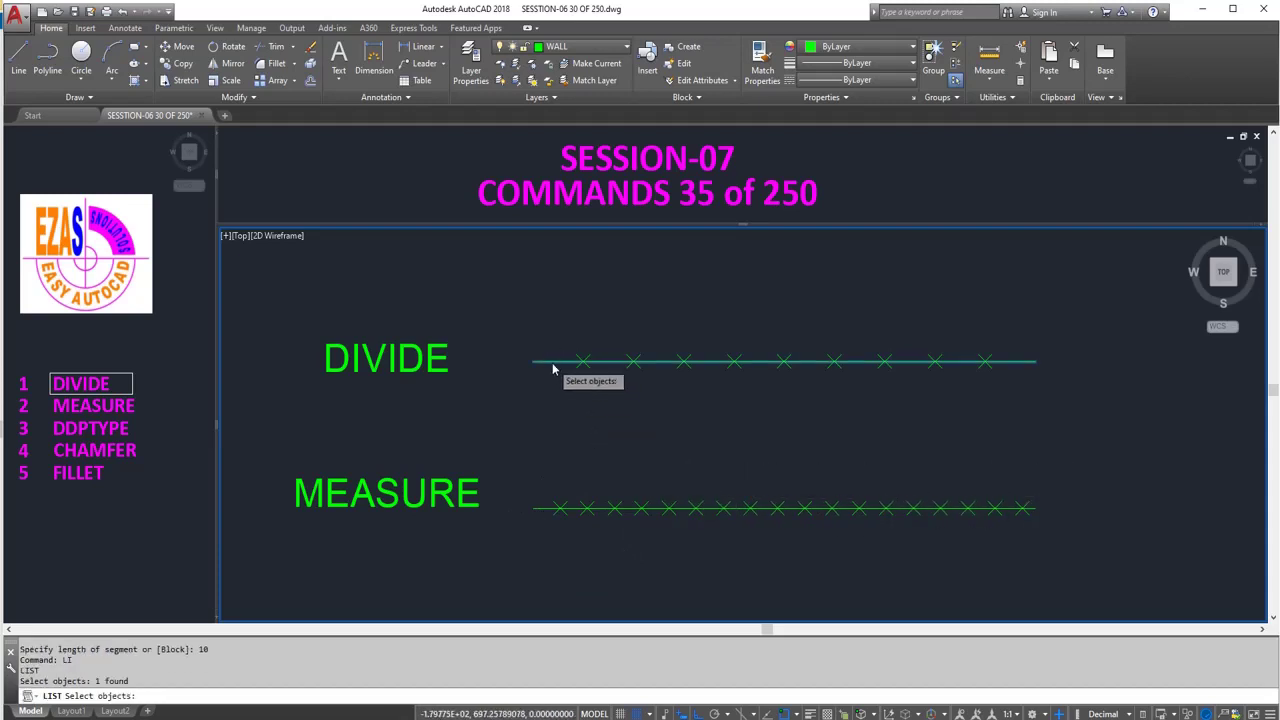
key("Return")
left_click_drag(541, 464, 651, 465)
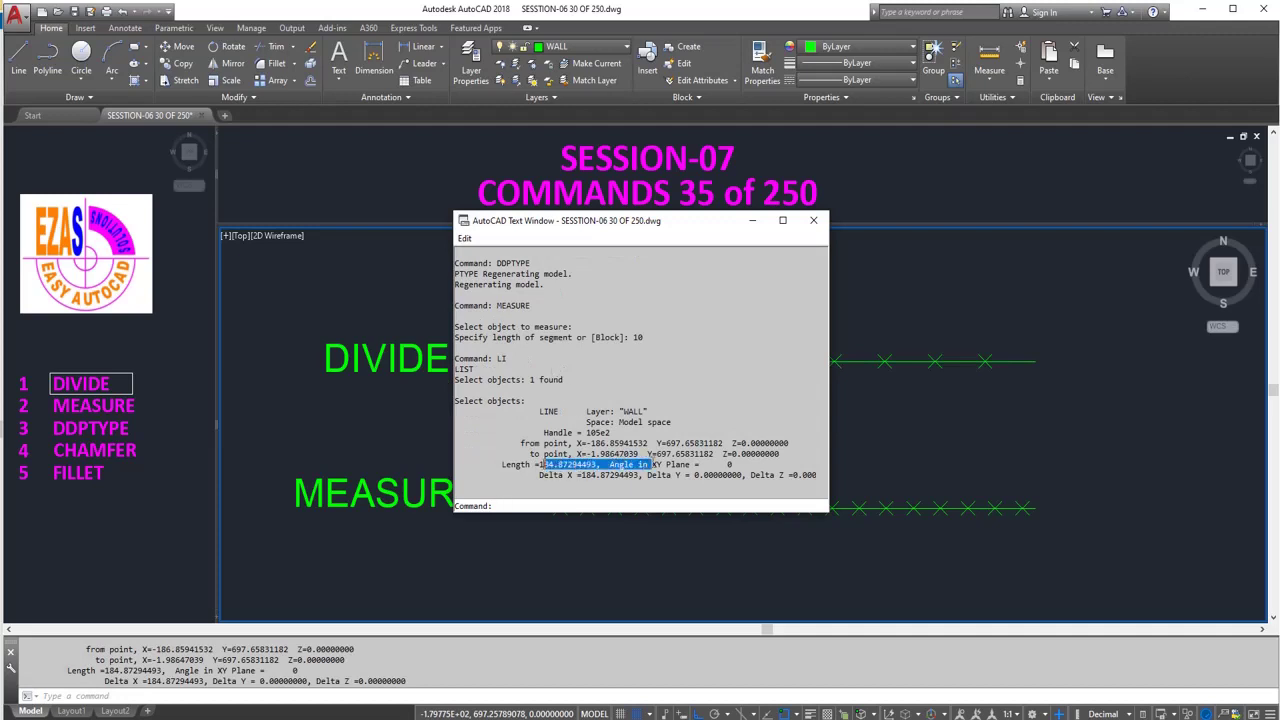
left_click_drag(568, 465, 563, 476)
key("F2")
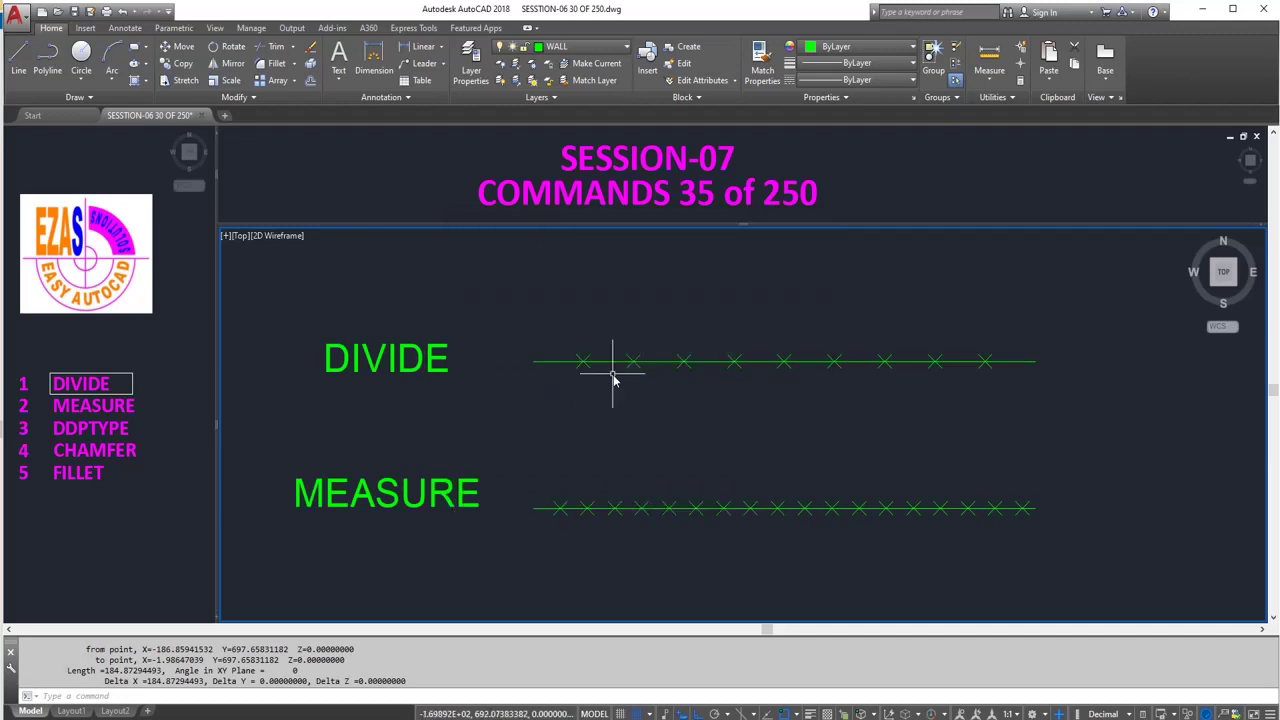
- List the MEASURE line's properties, showing length 184.87294493 at a 0° angle
key("Return")
left_click(547, 510)
key("Return")
key("F2")
key("Return")
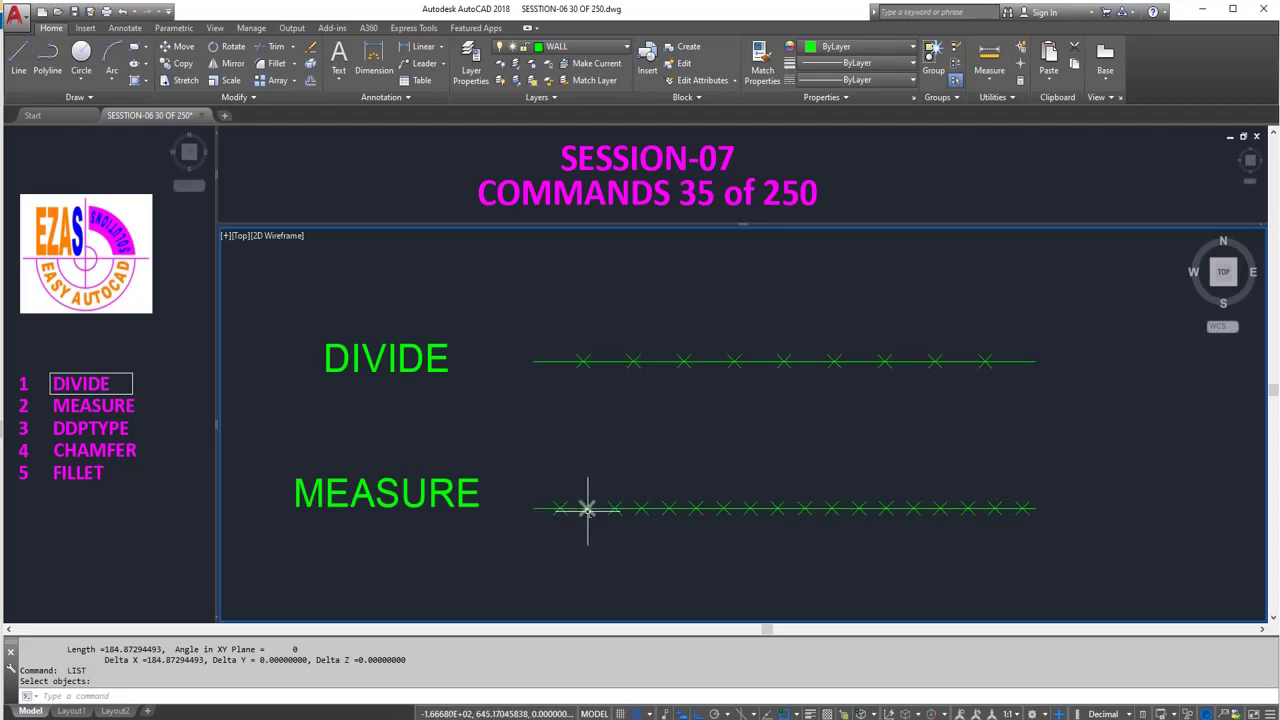
mouse_move(587, 509)
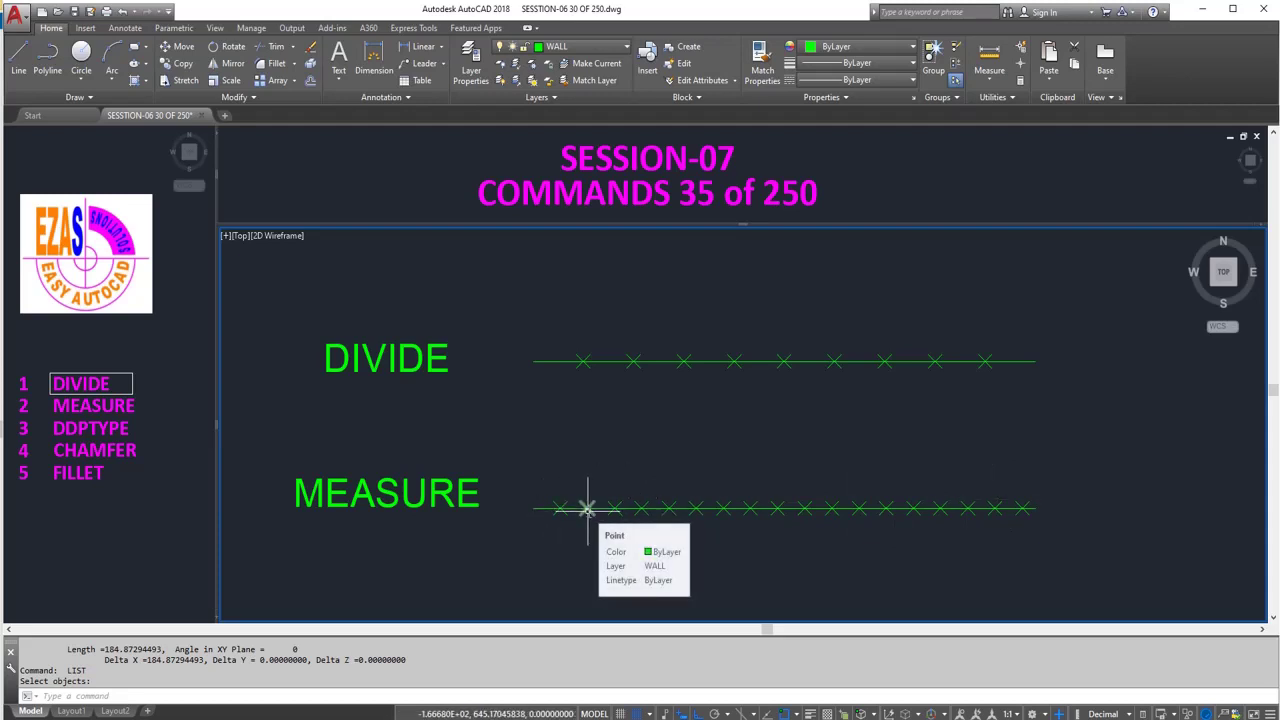
- Measure between two adjacent MEASURE markers with DIST and node snap, reading 10 units
type("dist")
key("Return")
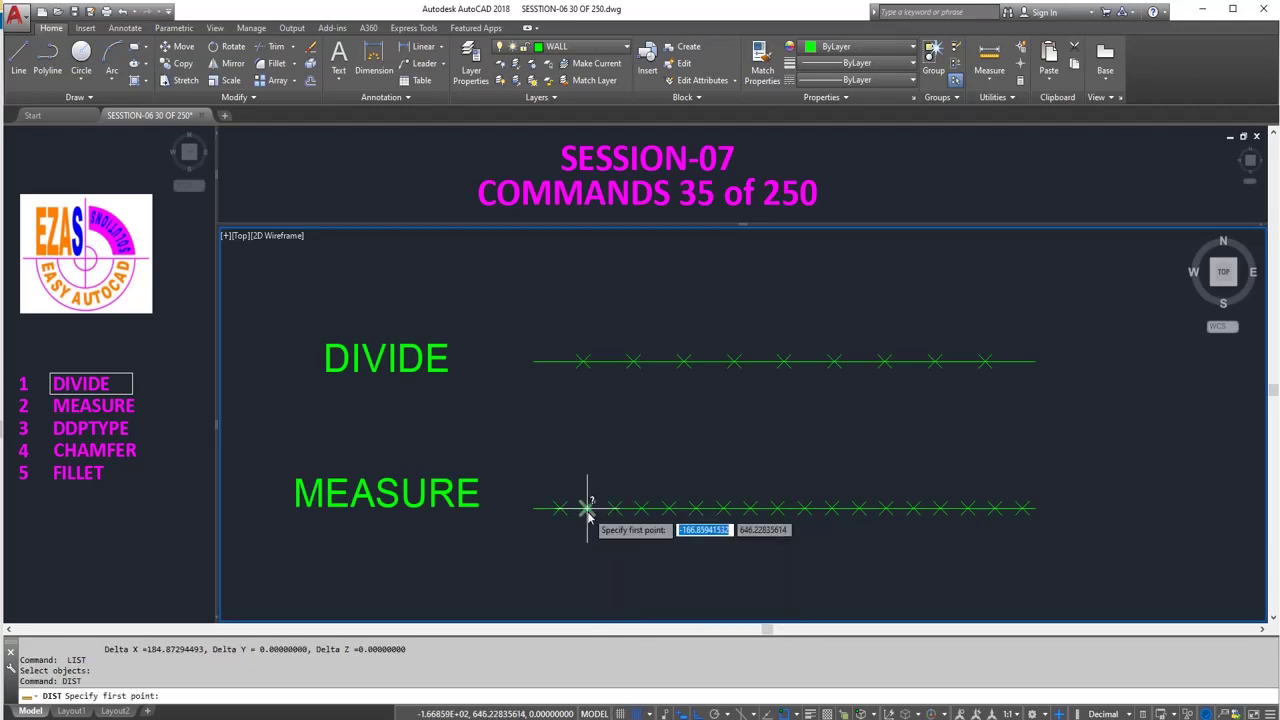
type("nod")
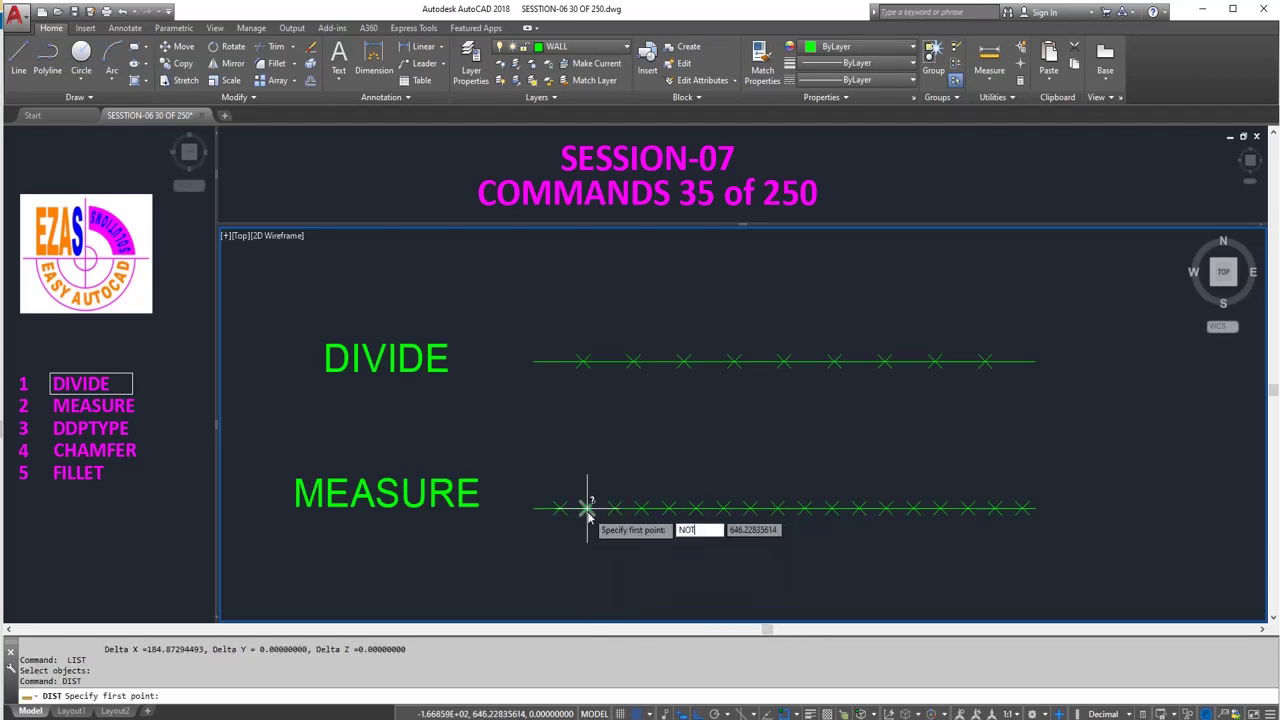
left_click(588, 512)
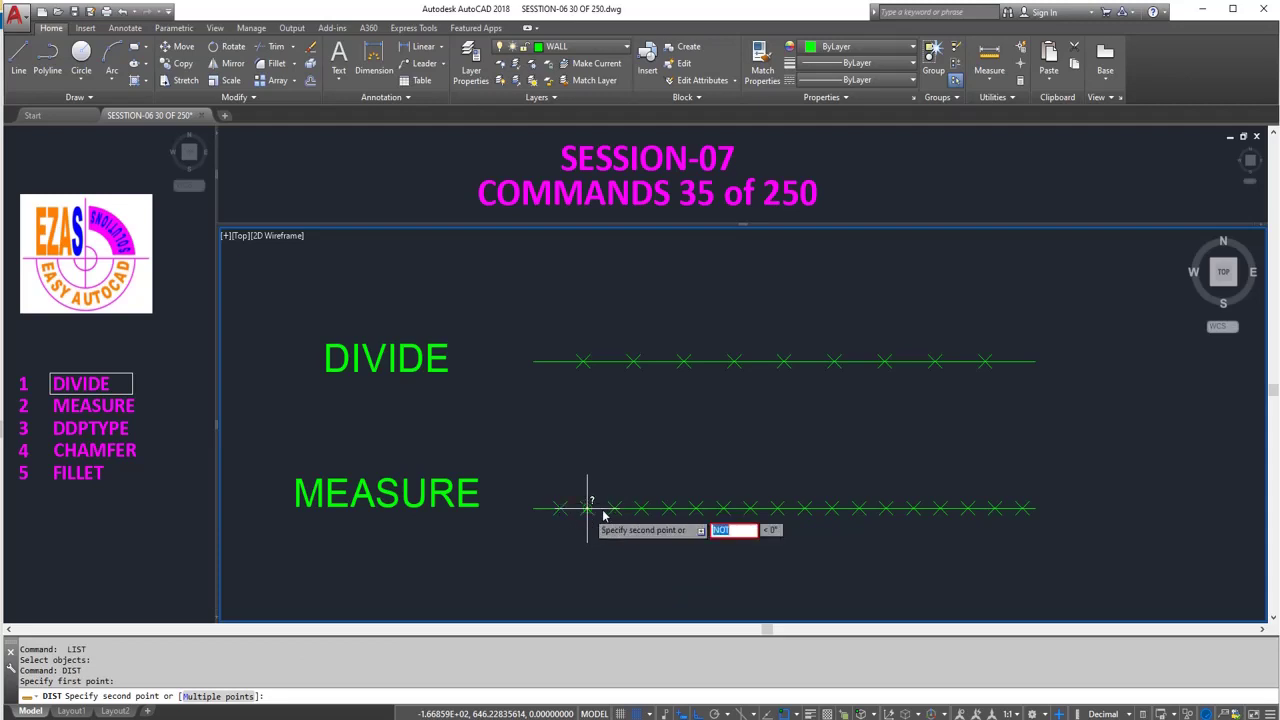
key("BackSpace")
type("d")
key("Return")
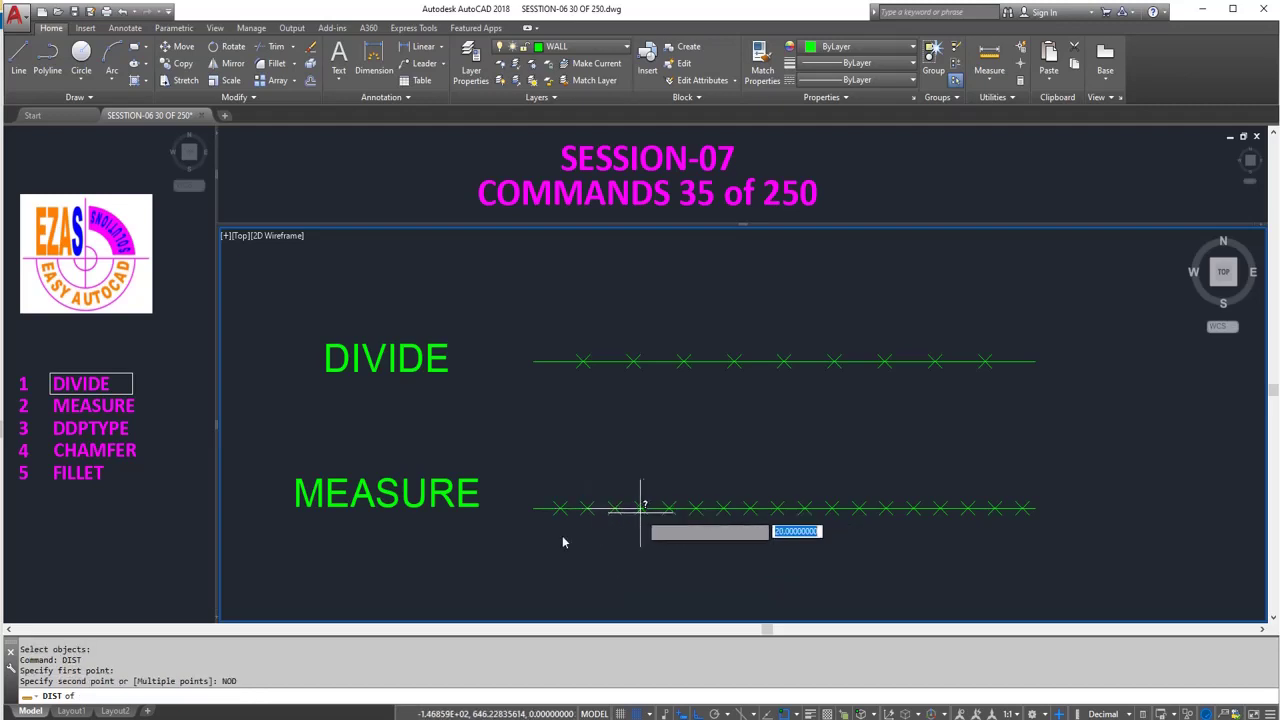
left_click(615, 509)
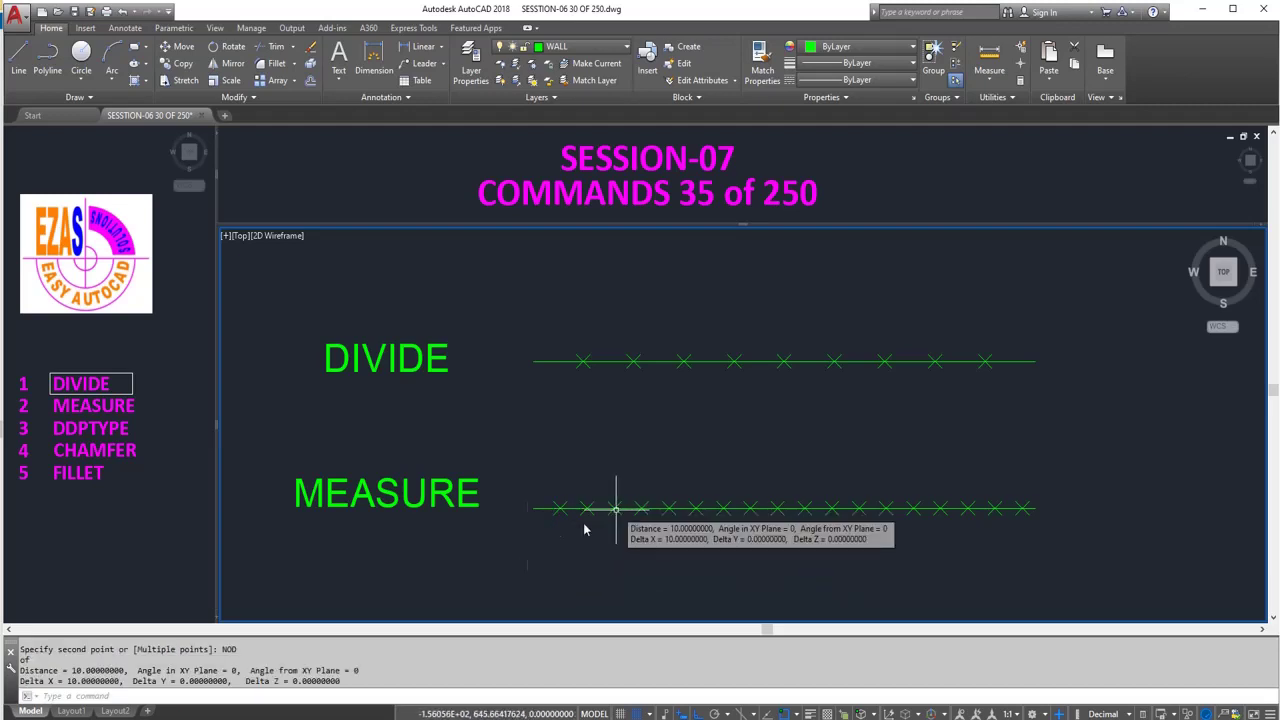
key("ctrl+a")
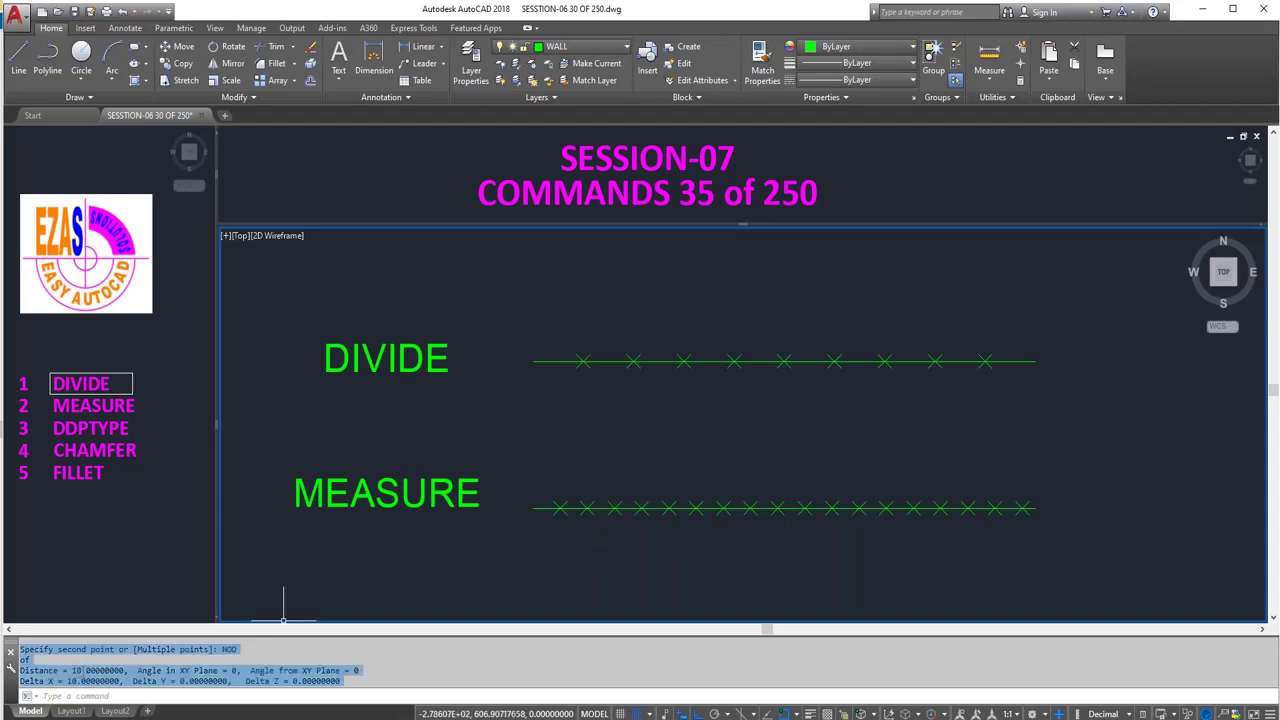
left_click(586, 362)
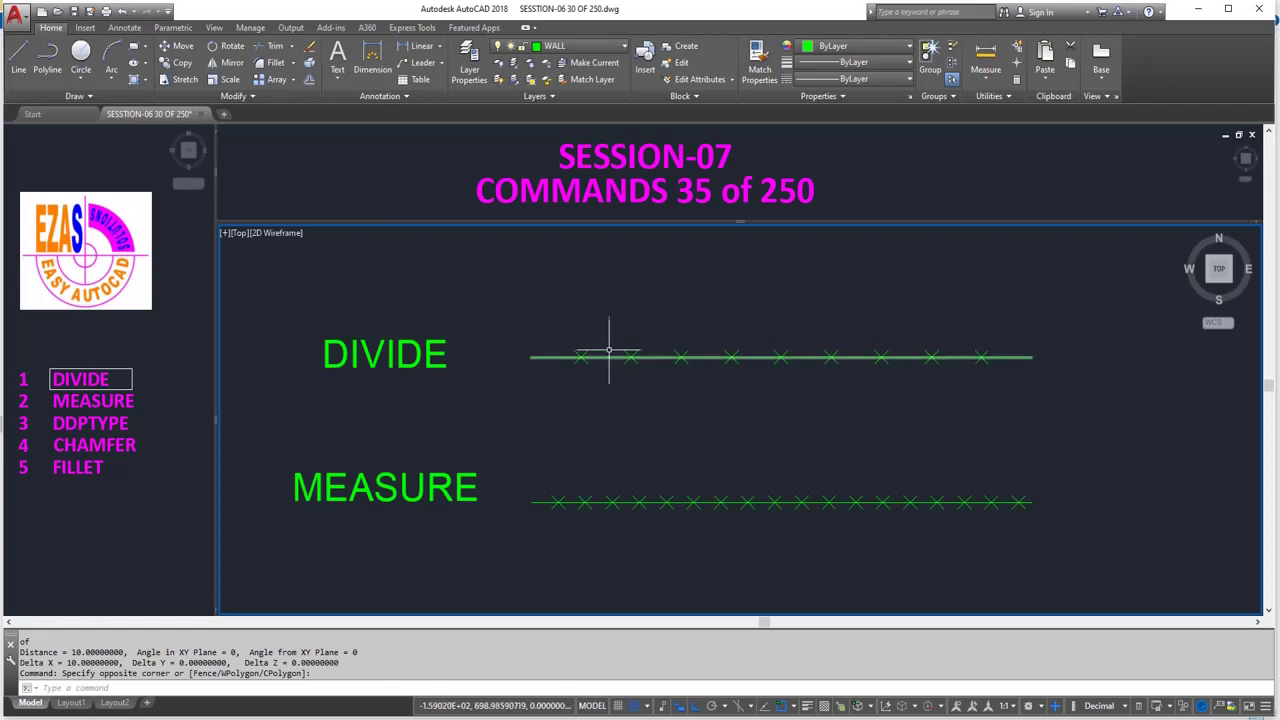
- Zoom in on the MEASURE line's markers and regenerate the display
type("z")
key("Return")
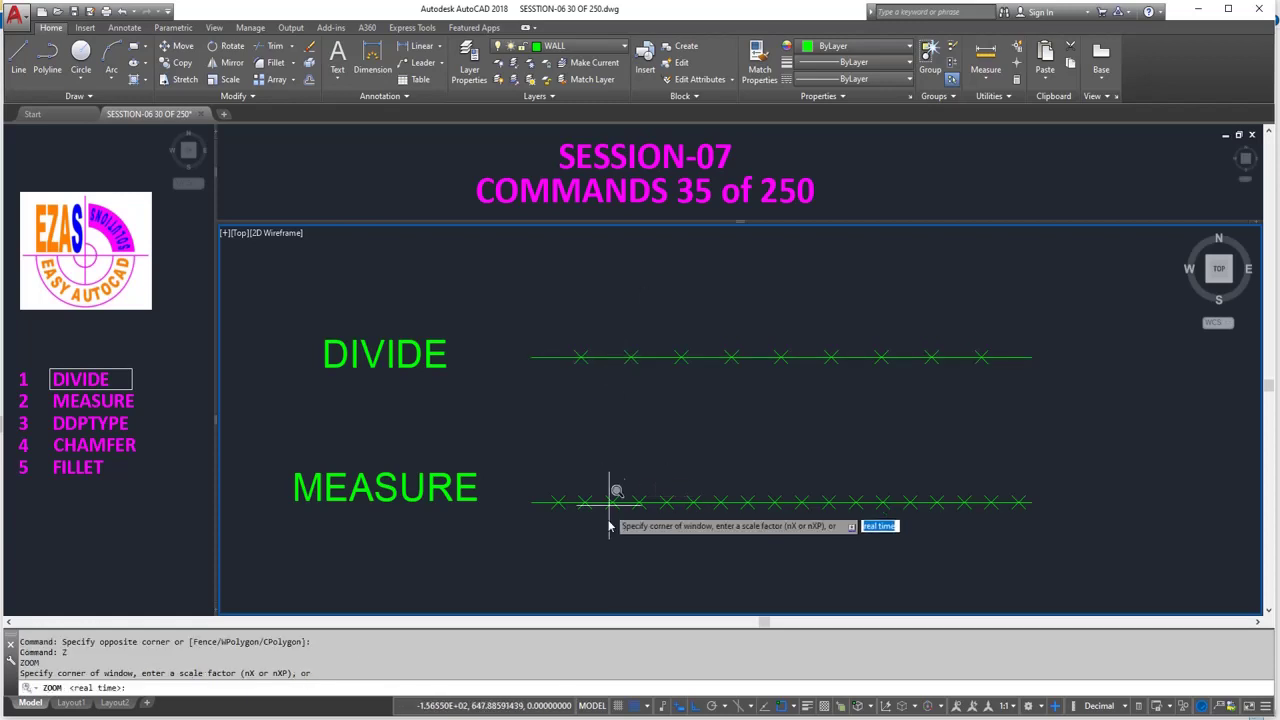
left_click(543, 470)
left_click(535, 492)
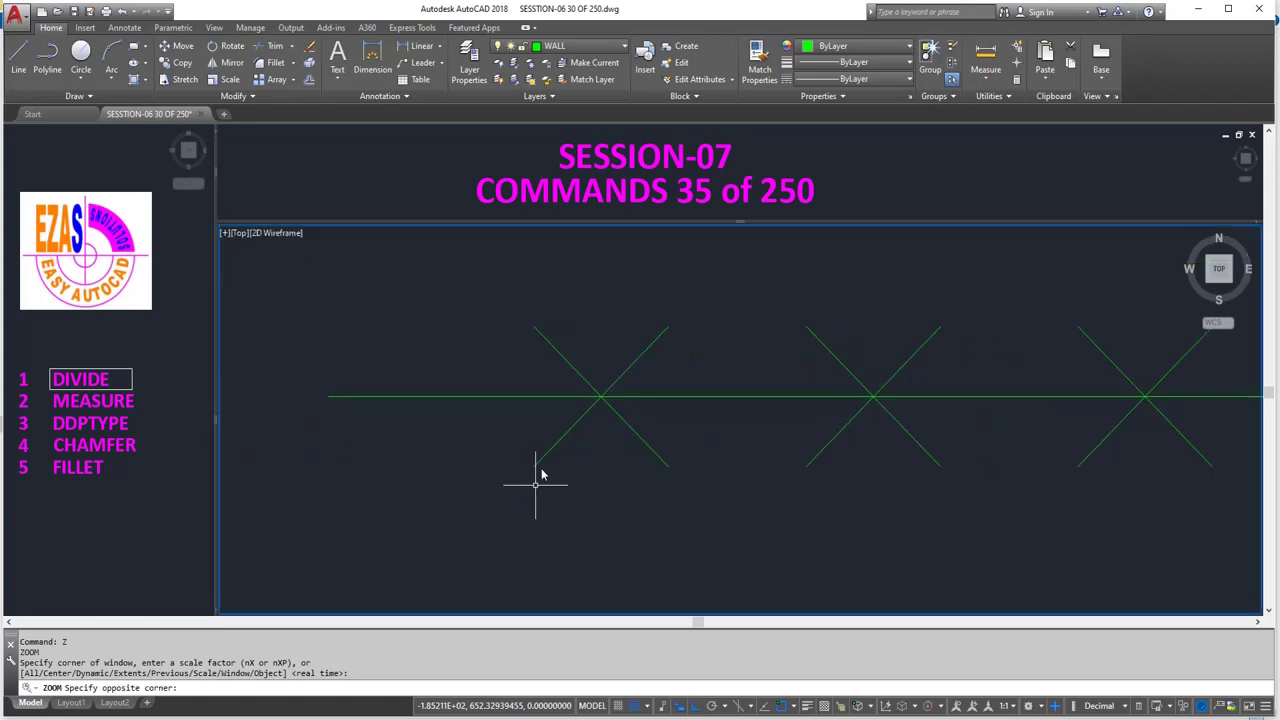
type("re")
key("Return")
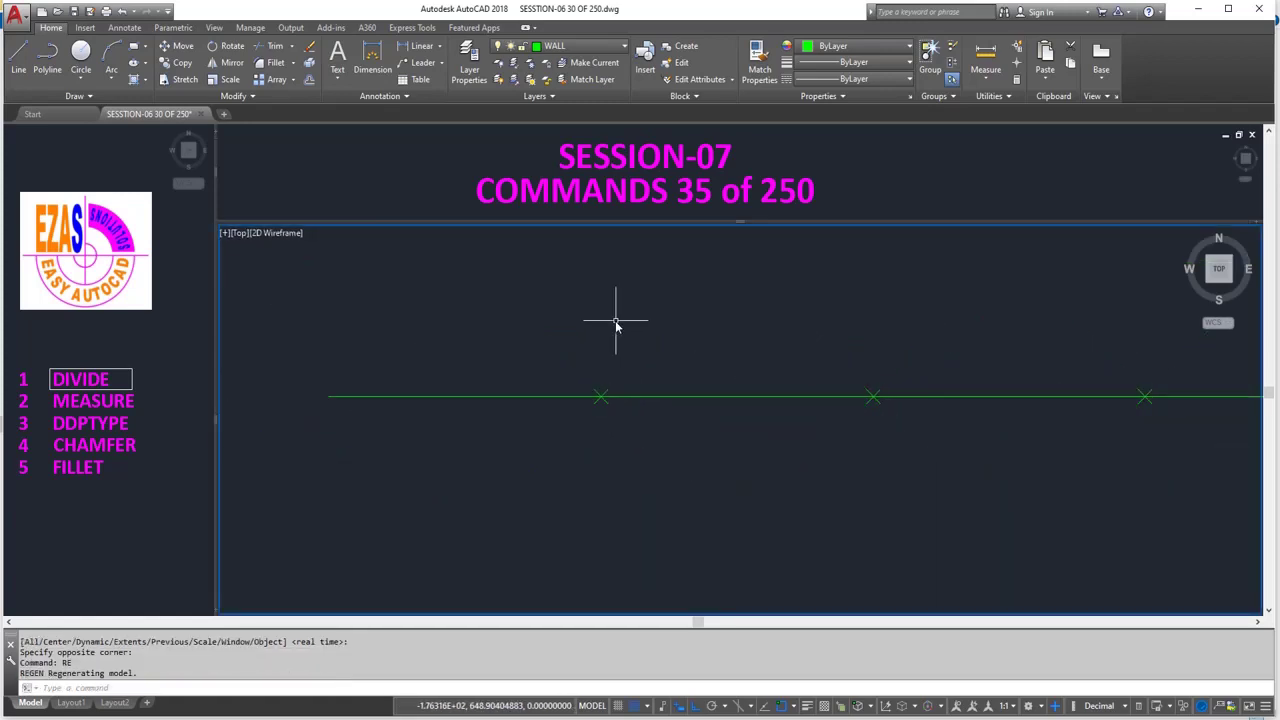
scroll(594, 337, "down", 3)
scroll(583, 366, "down", 3)
scroll(578, 410, "down", 1)
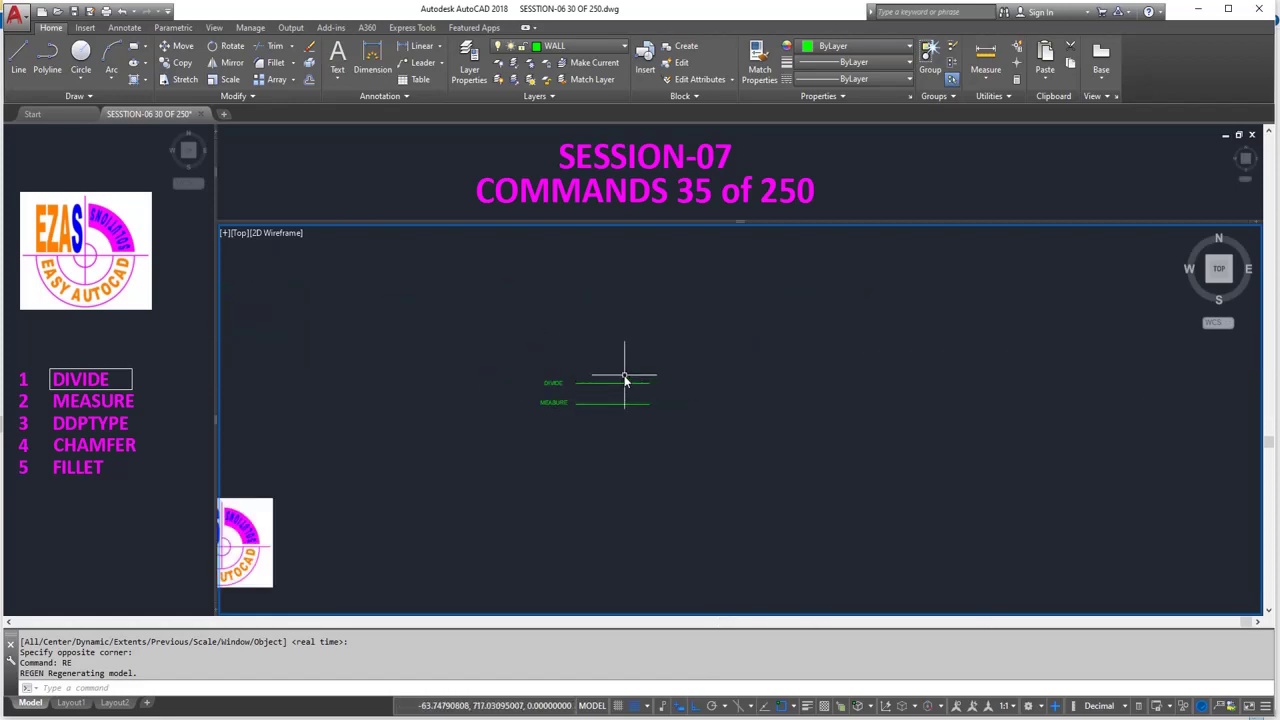
type("re")
key("Return")
scroll(531, 354, "up", 5)
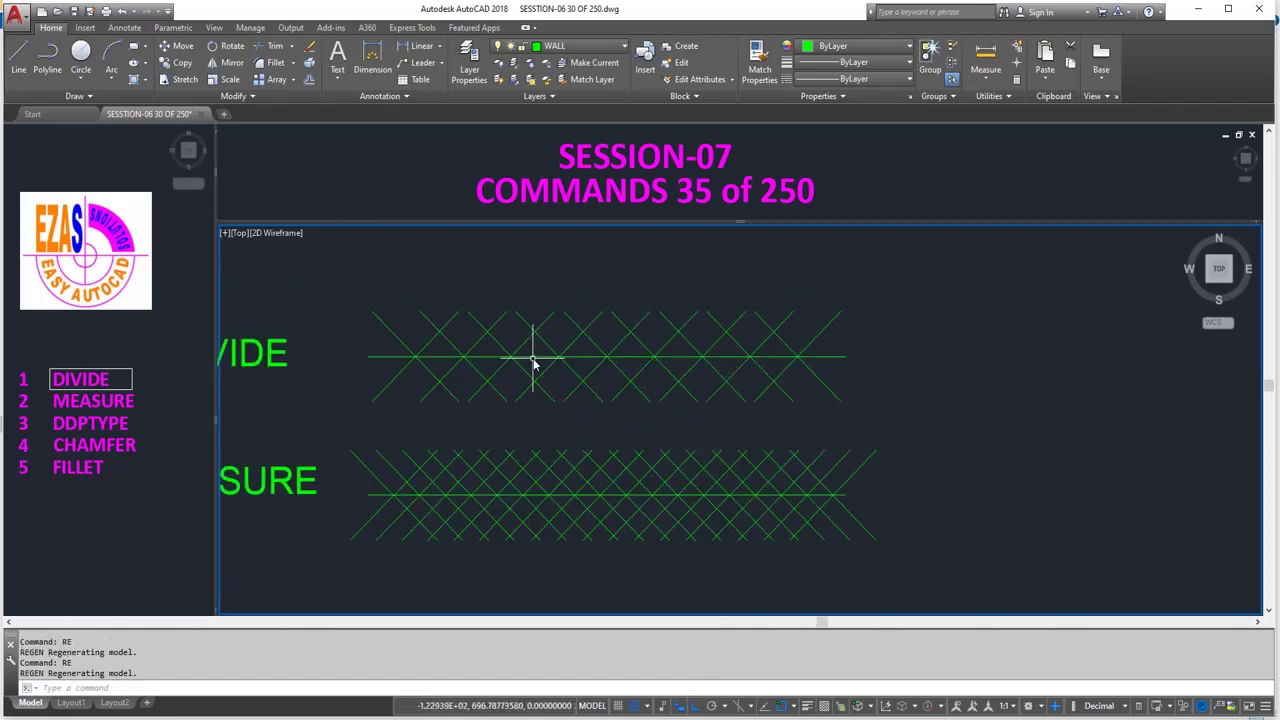
scroll(551, 354, "down", 5)
scroll(471, 360, "up", 3)
scroll(467, 365, "up", 2)
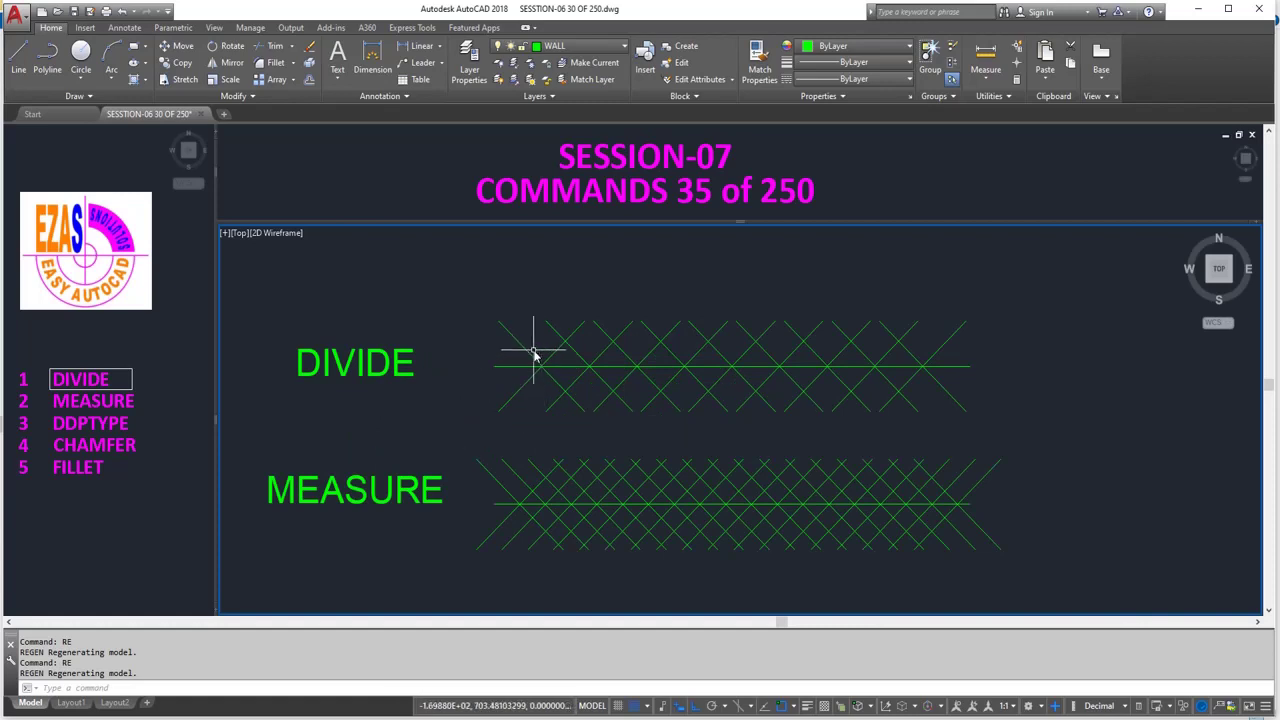
- Erase the X markers on both the DIVIDE and MEASURE lines with crossing windows
type("e")
key("Return")
type("c")
key("Return")
left_click(516, 352)
left_click(966, 322)
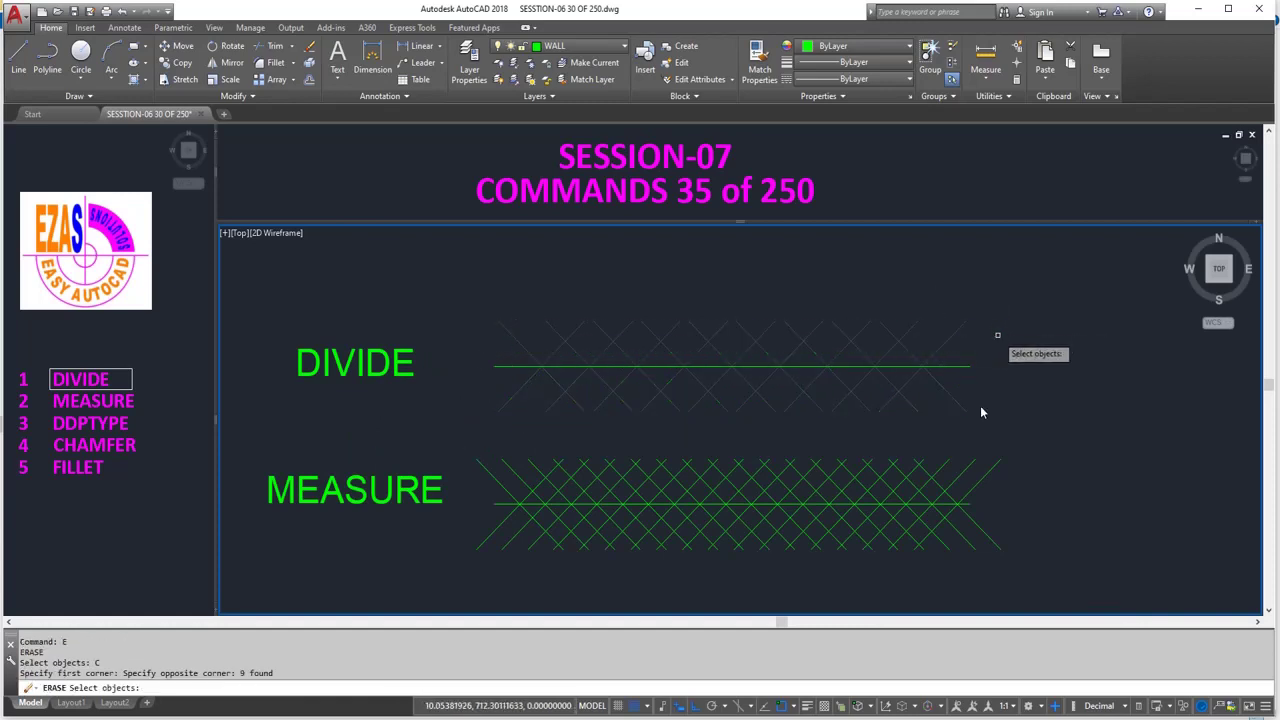
left_click(1000, 455)
left_click(493, 461)
scroll(543, 412, "down", 2)
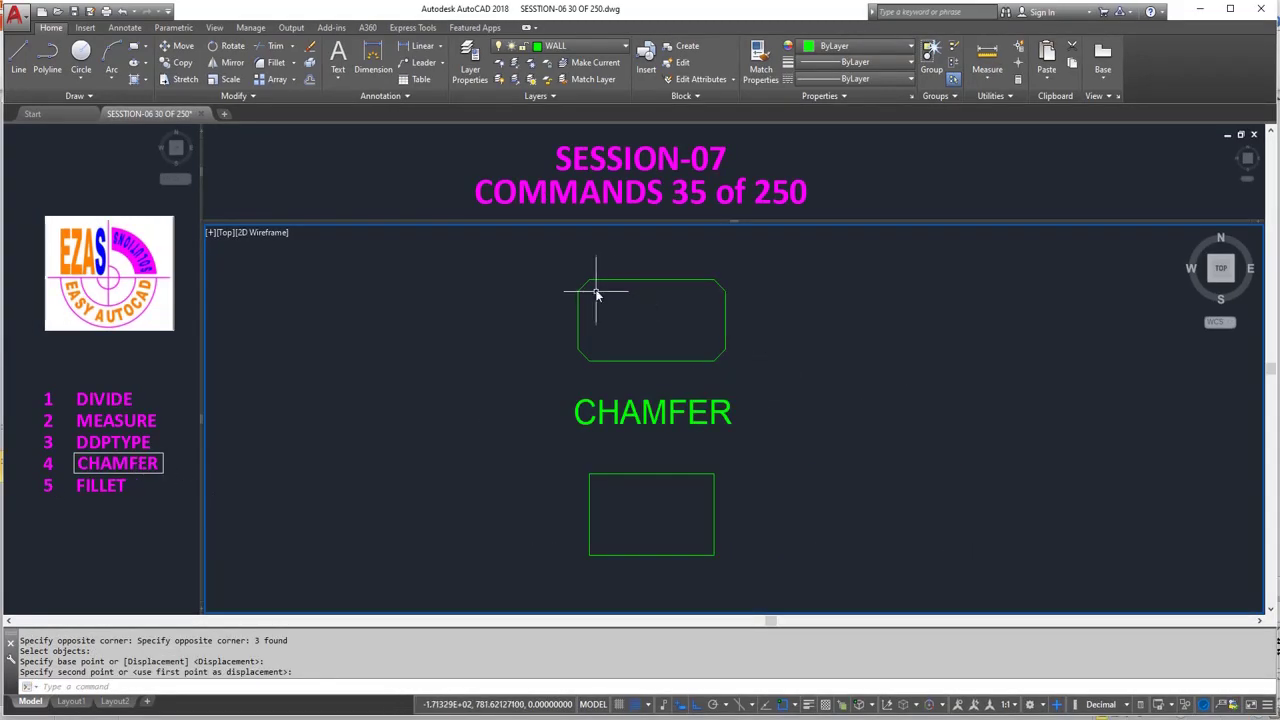
- Frame both CHAMFER rectangles and begin chamfering the lower rectangle's left edge
scroll(603, 283, "up", 4)
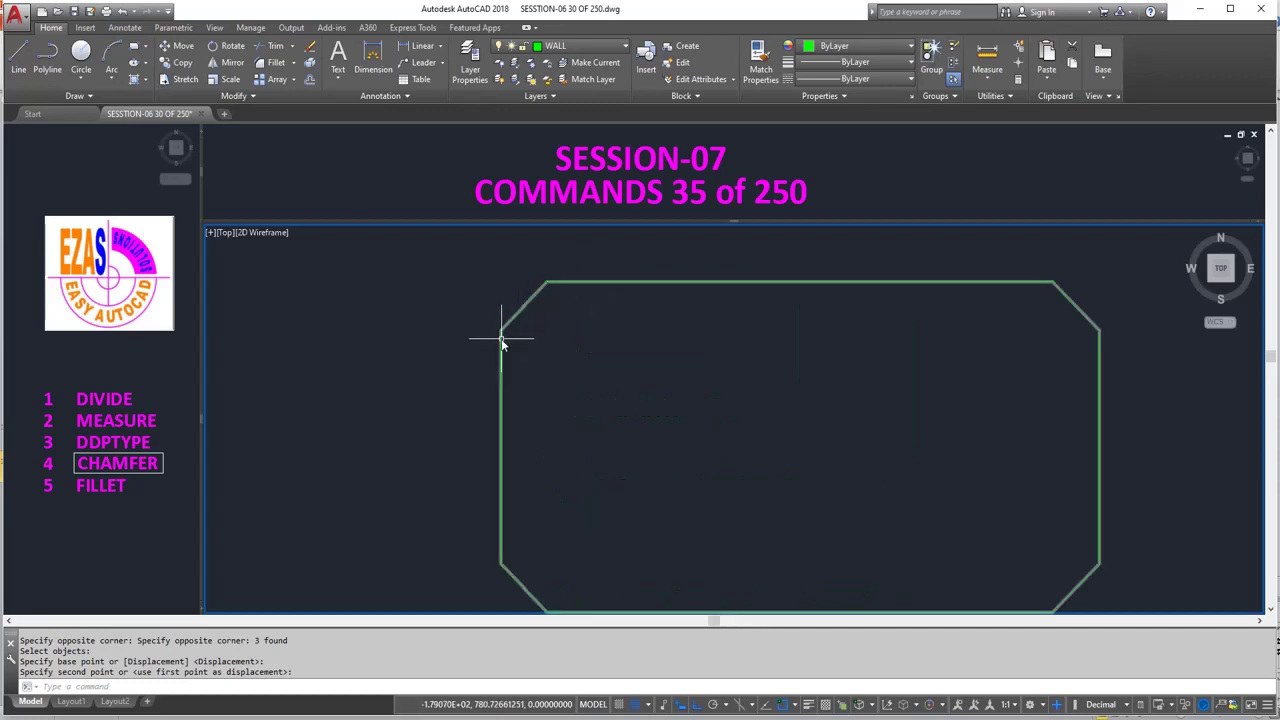
scroll(502, 340, "down", 3)
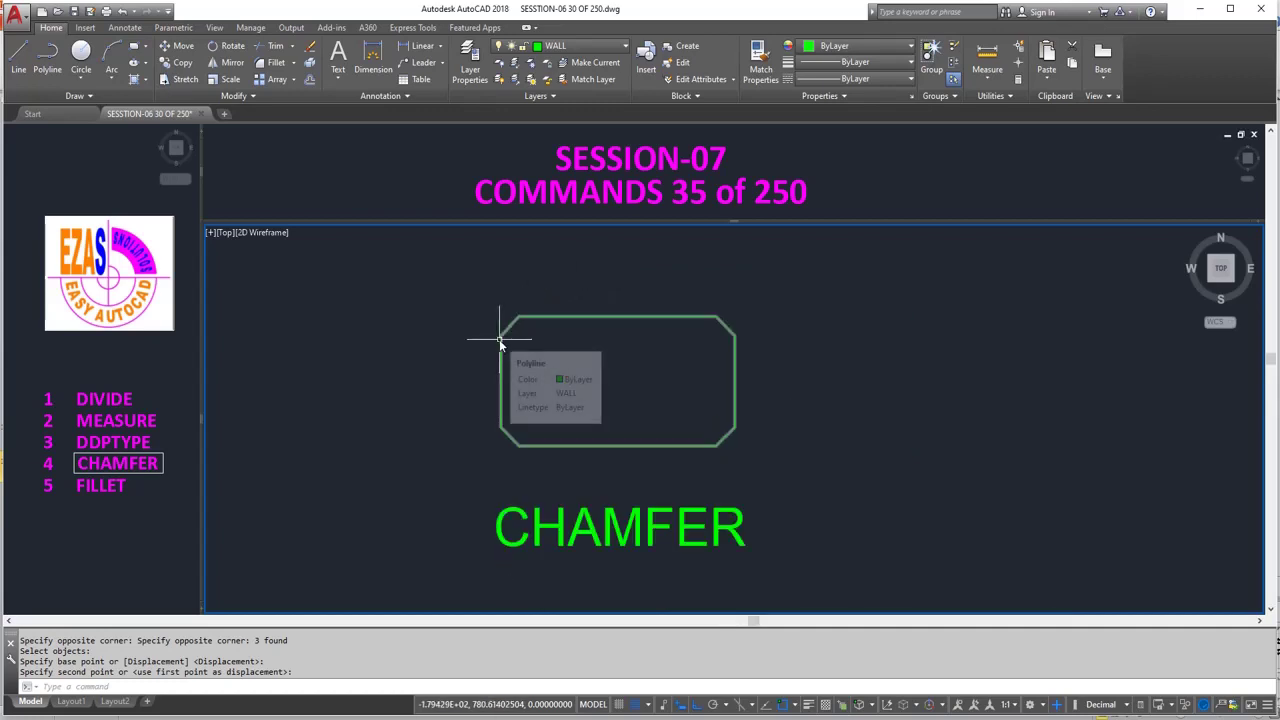
scroll(505, 345, "down", 2)
middle_click_drag(575, 458, 567, 392)
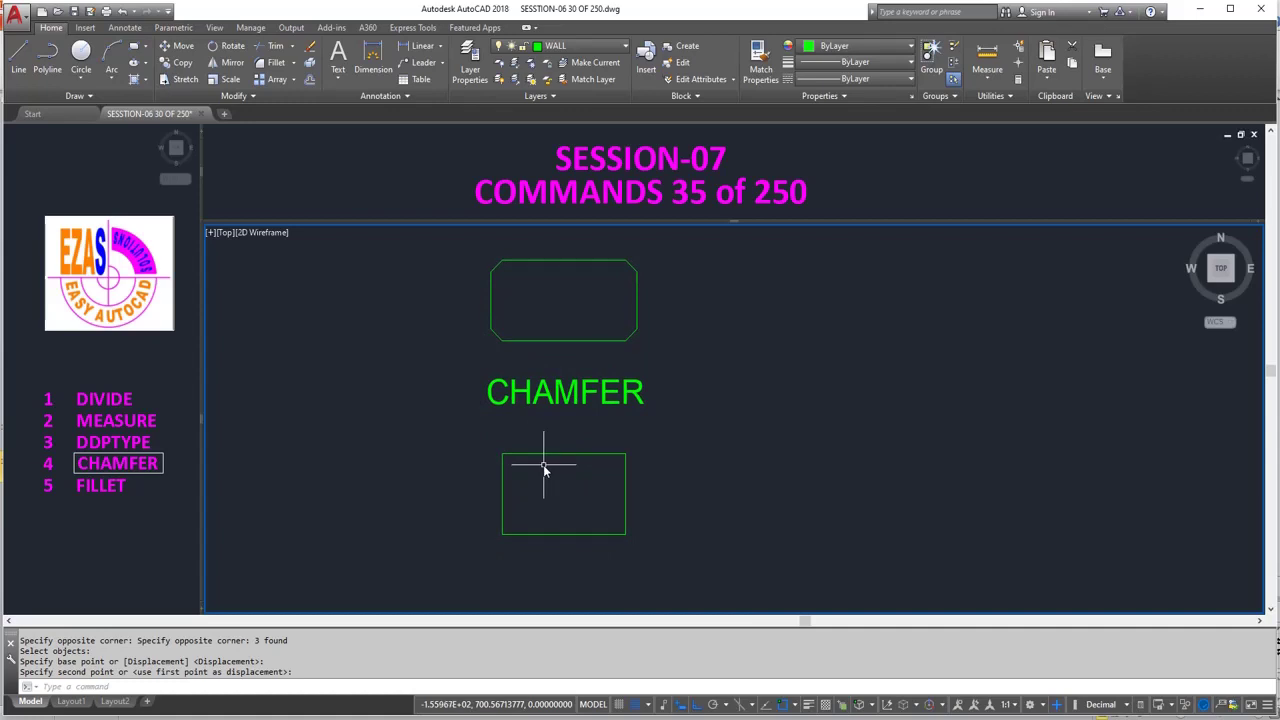
type("c")
type("mfe")
type("r")
key("Return")
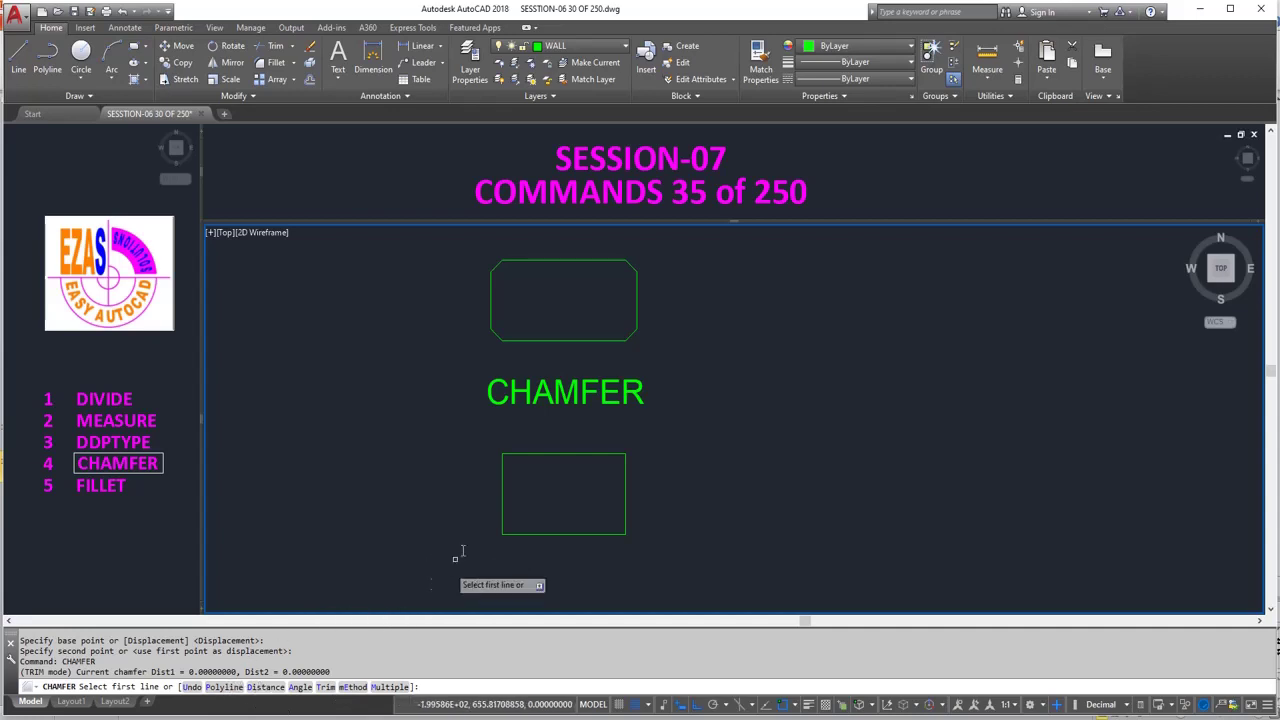
left_click(503, 521)
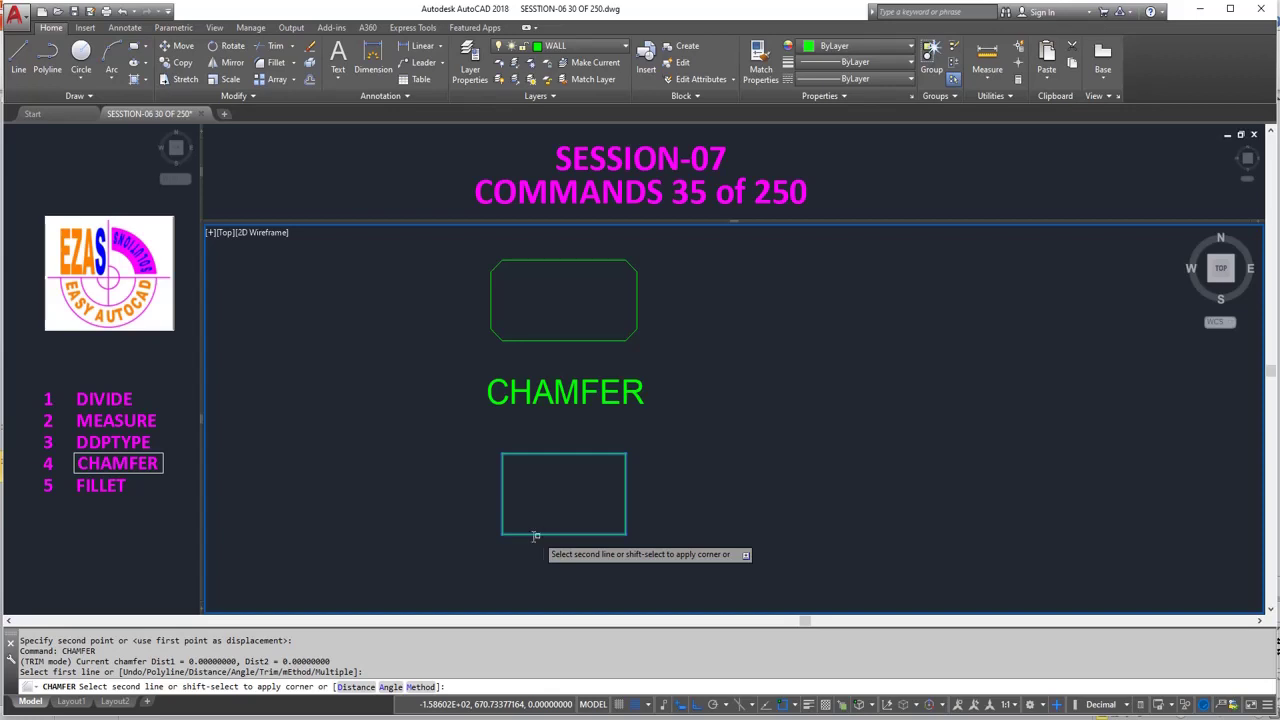
scroll(570, 495, "up", 2)
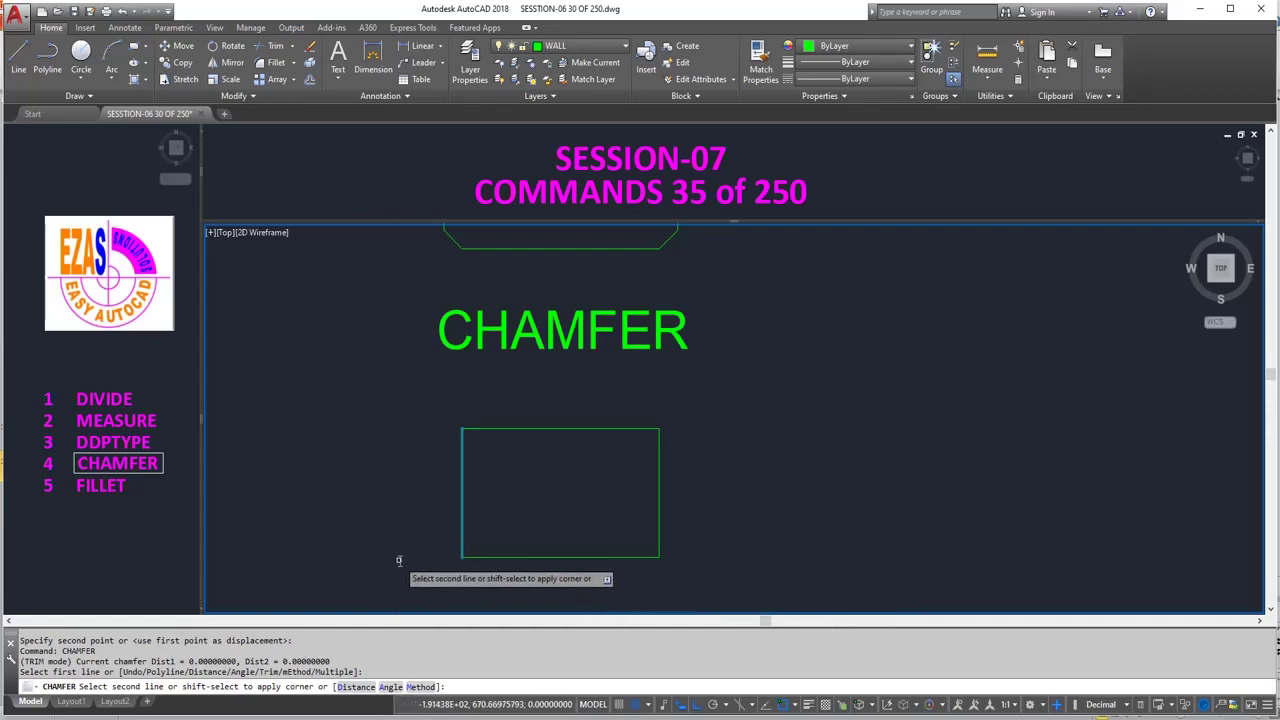
- Cancel that chamfer and rerun CHAMFER with the Distance option
key("Escape")
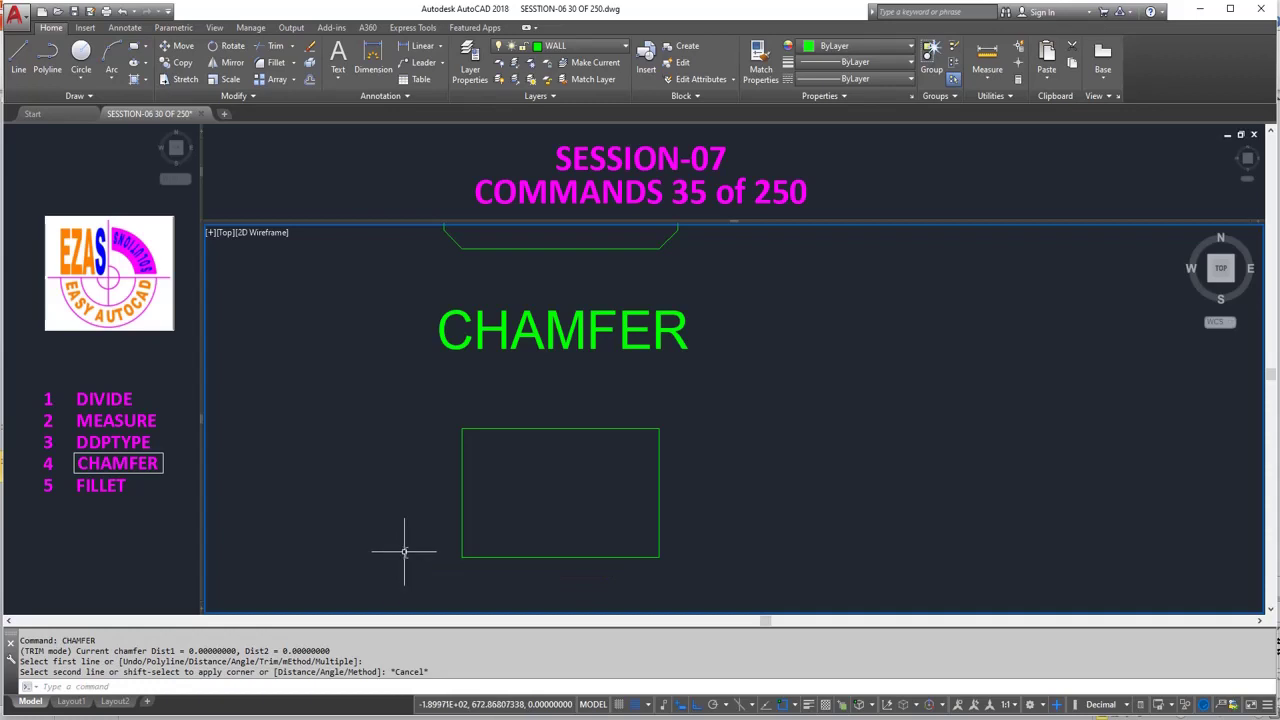
key("Return")
type("d")
key("Return")
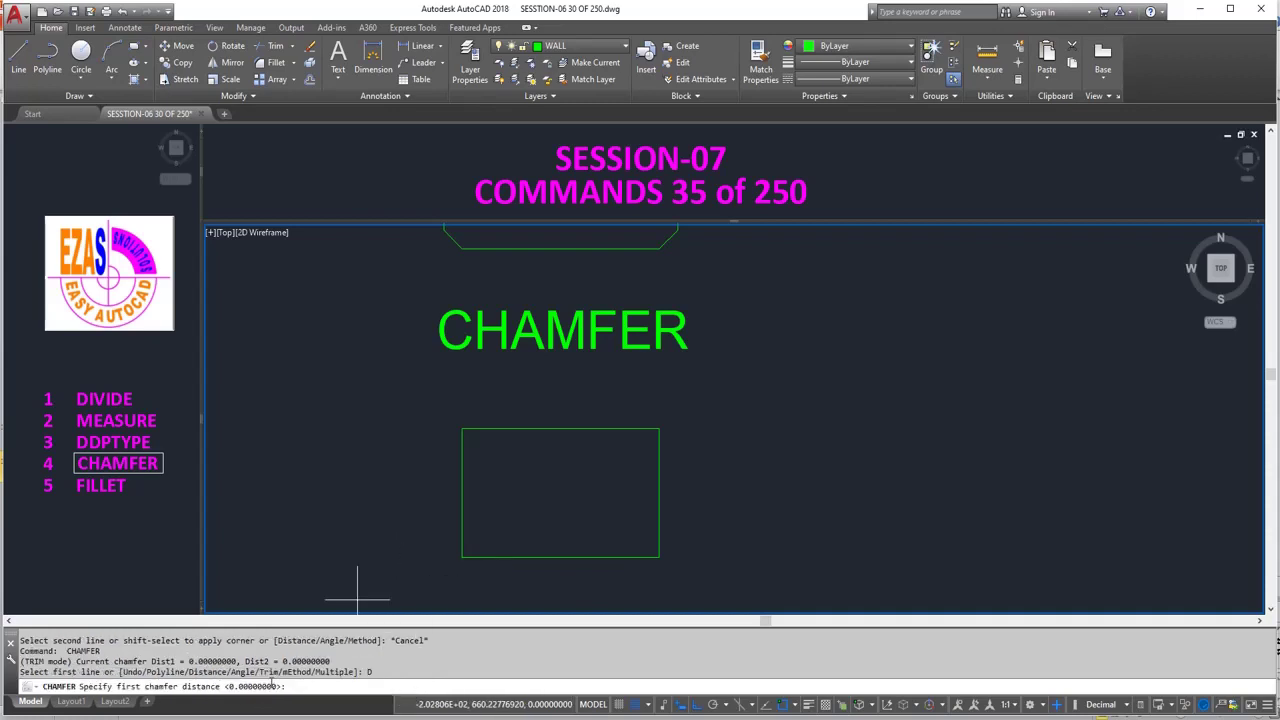
- Set both chamfer distances to 5 and chamfer the lower rectangle's bottom-left and bottom-right corners
type("5")
key("Return")
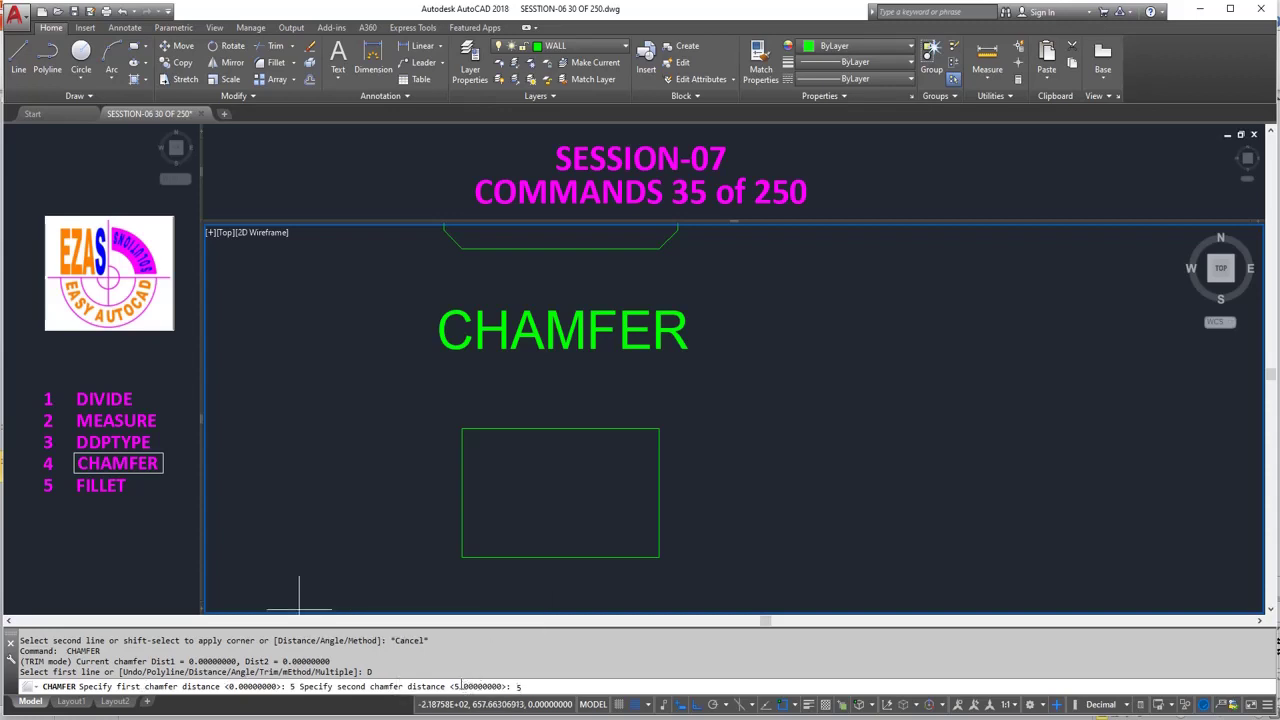
key("Return")
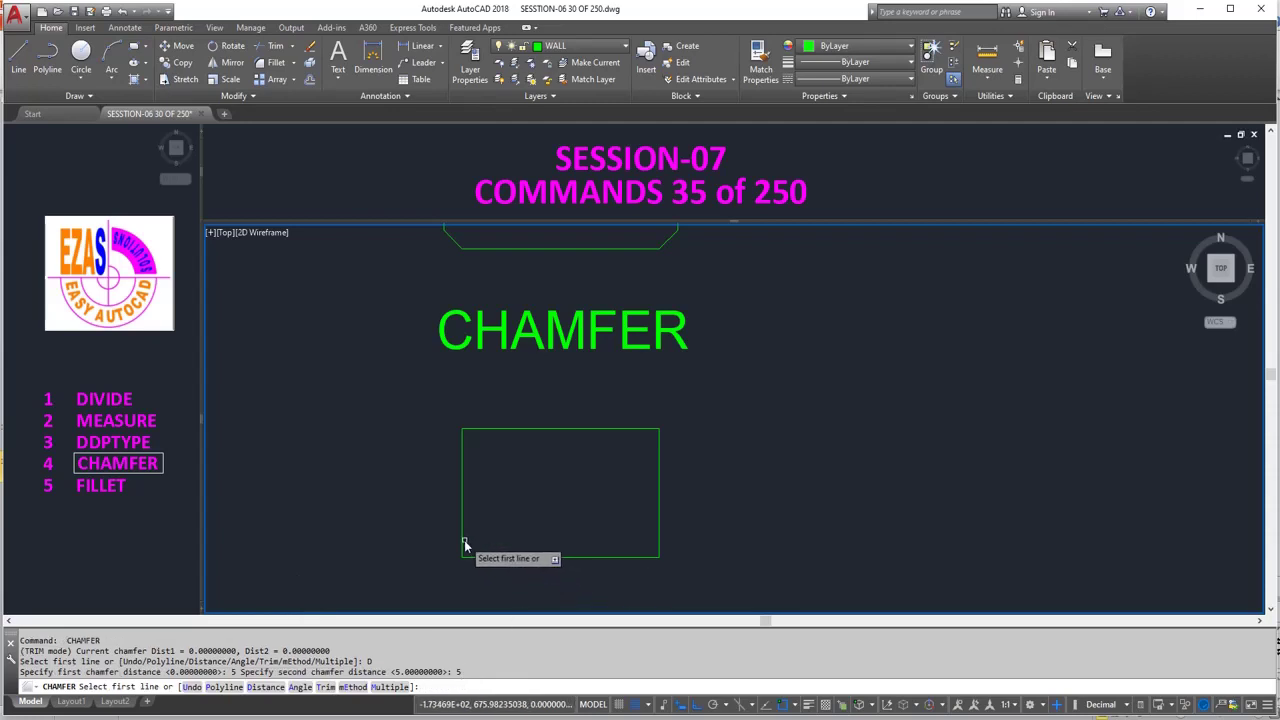
left_click(463, 541)
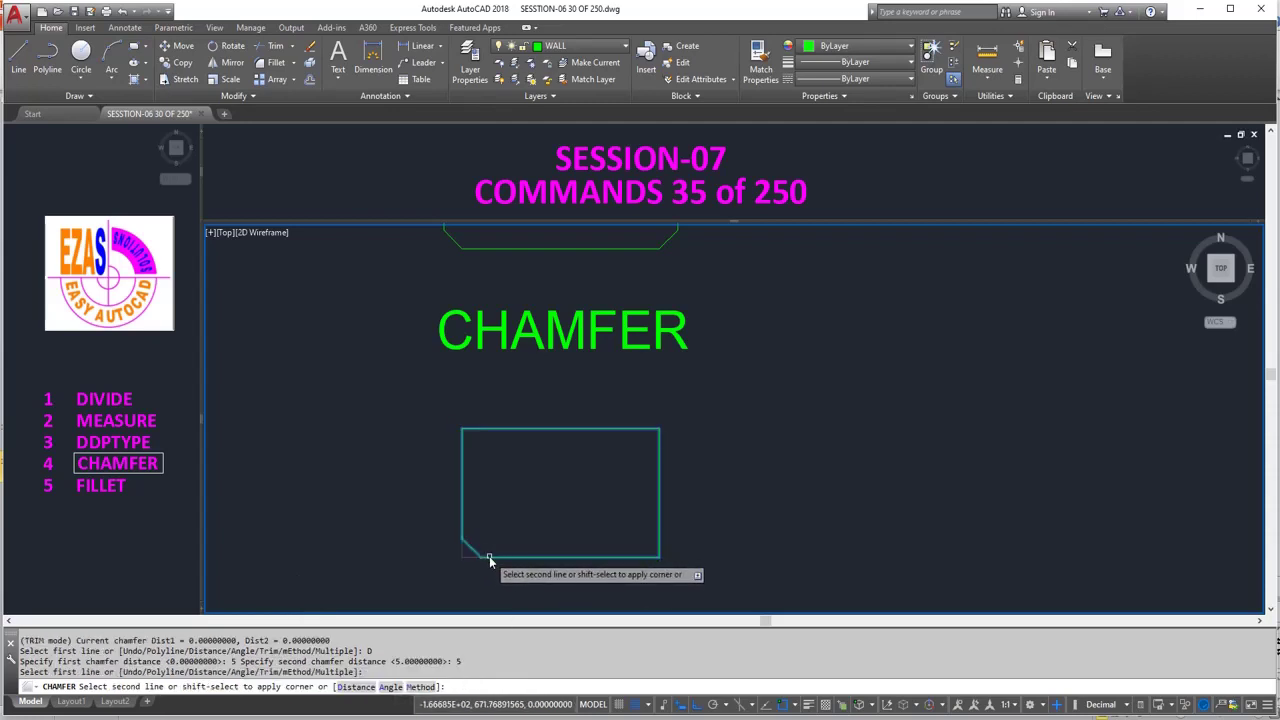
left_click(489, 559)
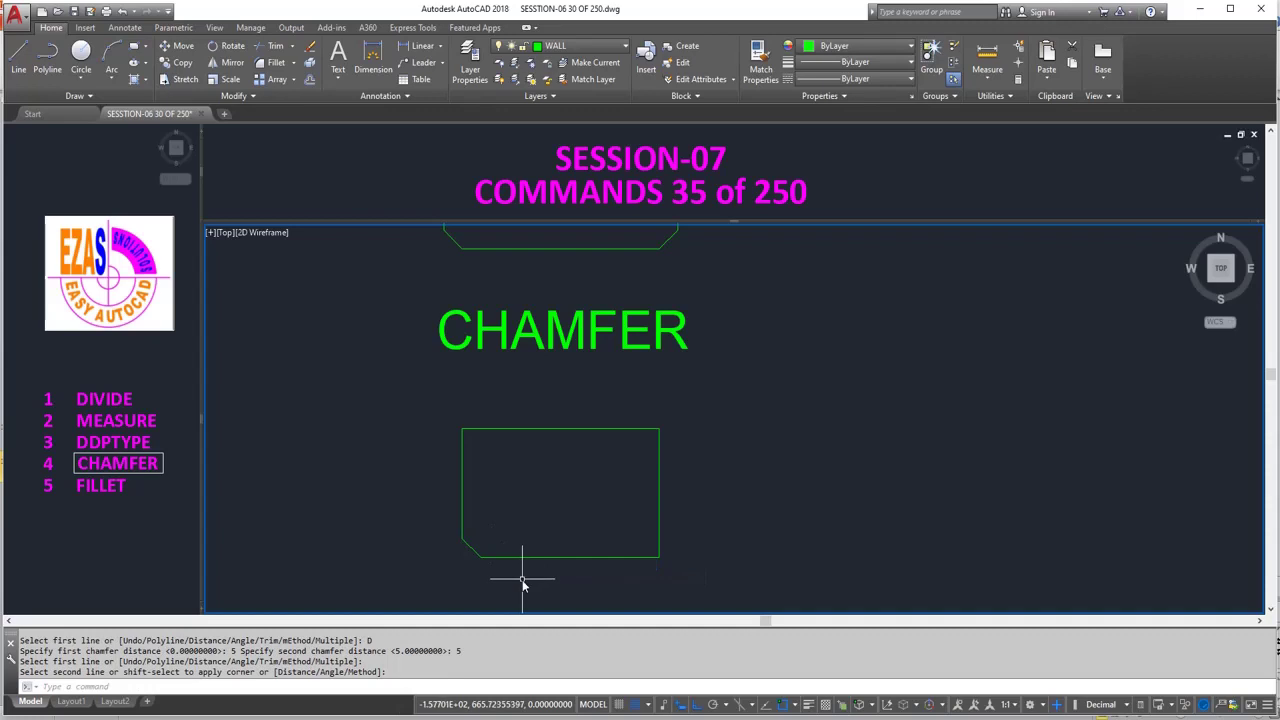
key("Return")
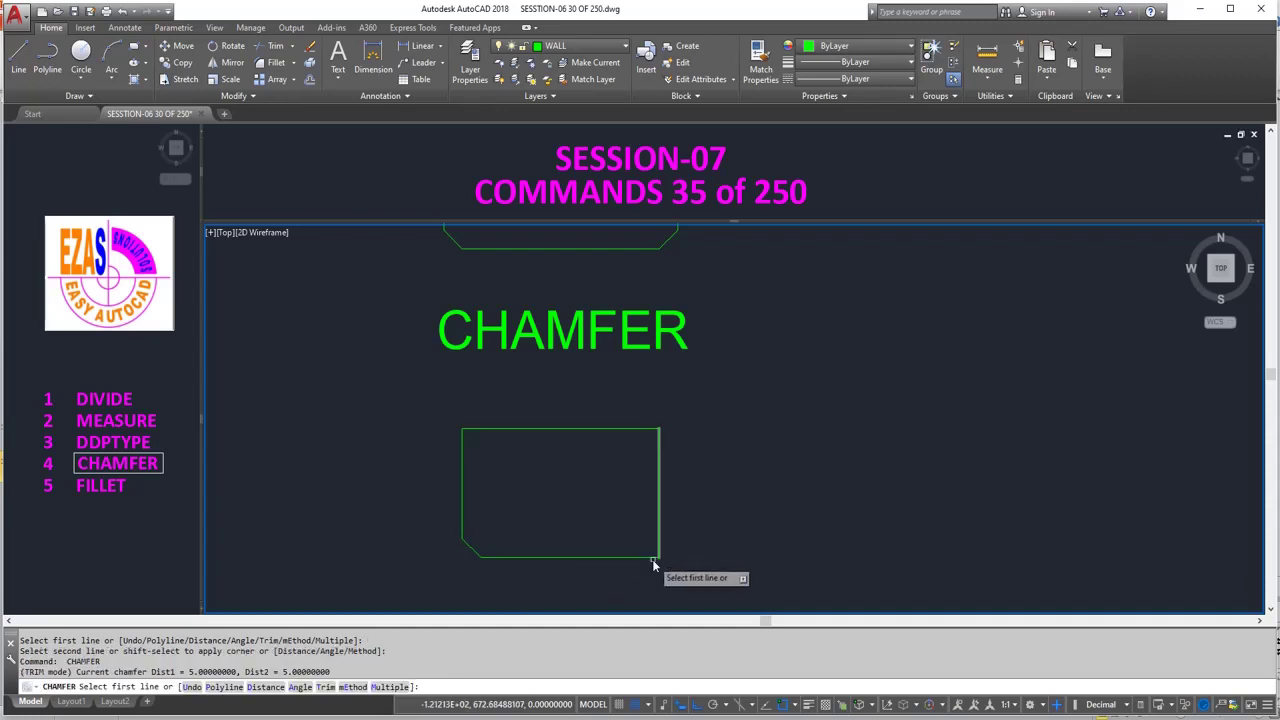
left_click(657, 550)
left_click(658, 545)
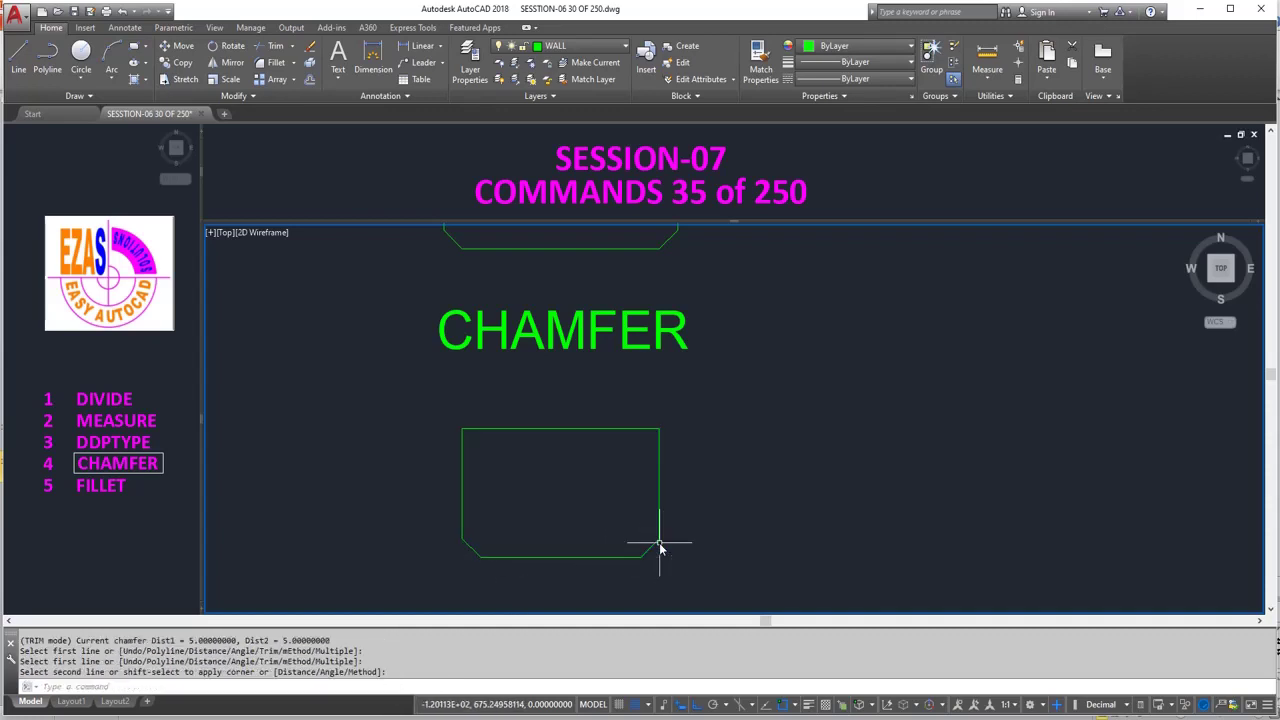
- Chamfer the lower rectangle's top-right and top-left corners at 5 units
key("Return")
left_click(658, 500)
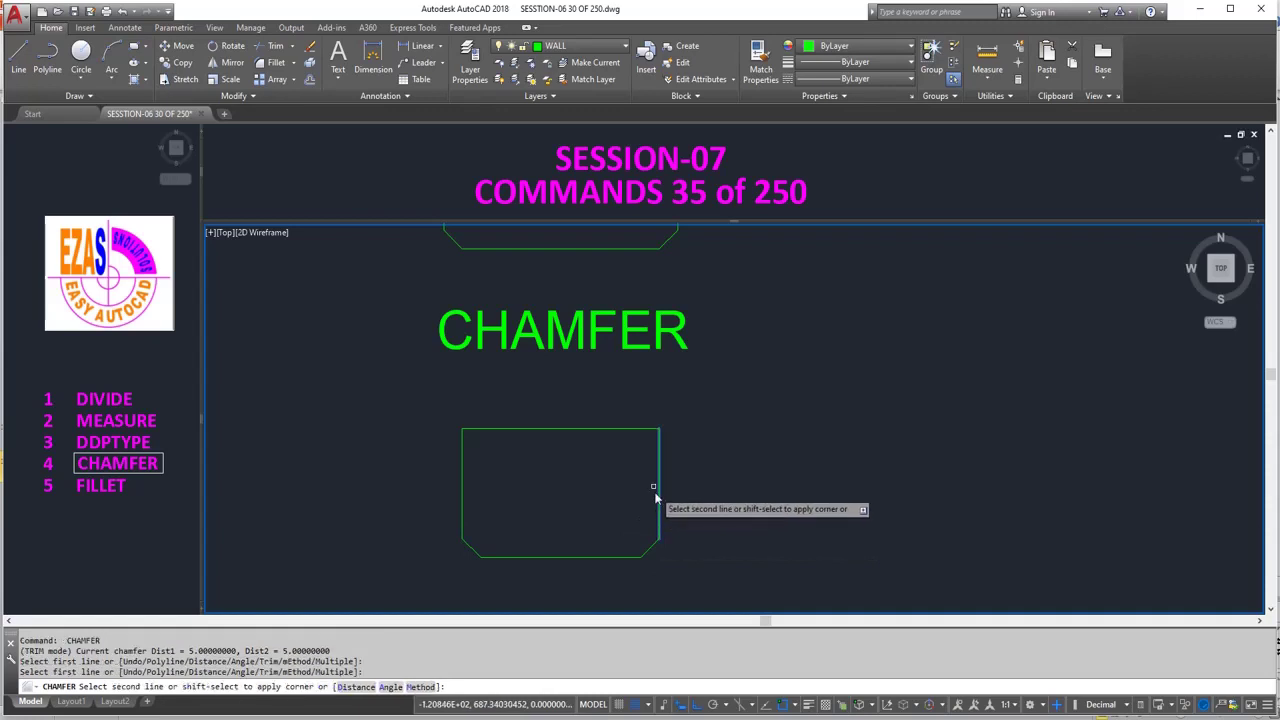
left_click(634, 430)
key("Return")
left_click(611, 430)
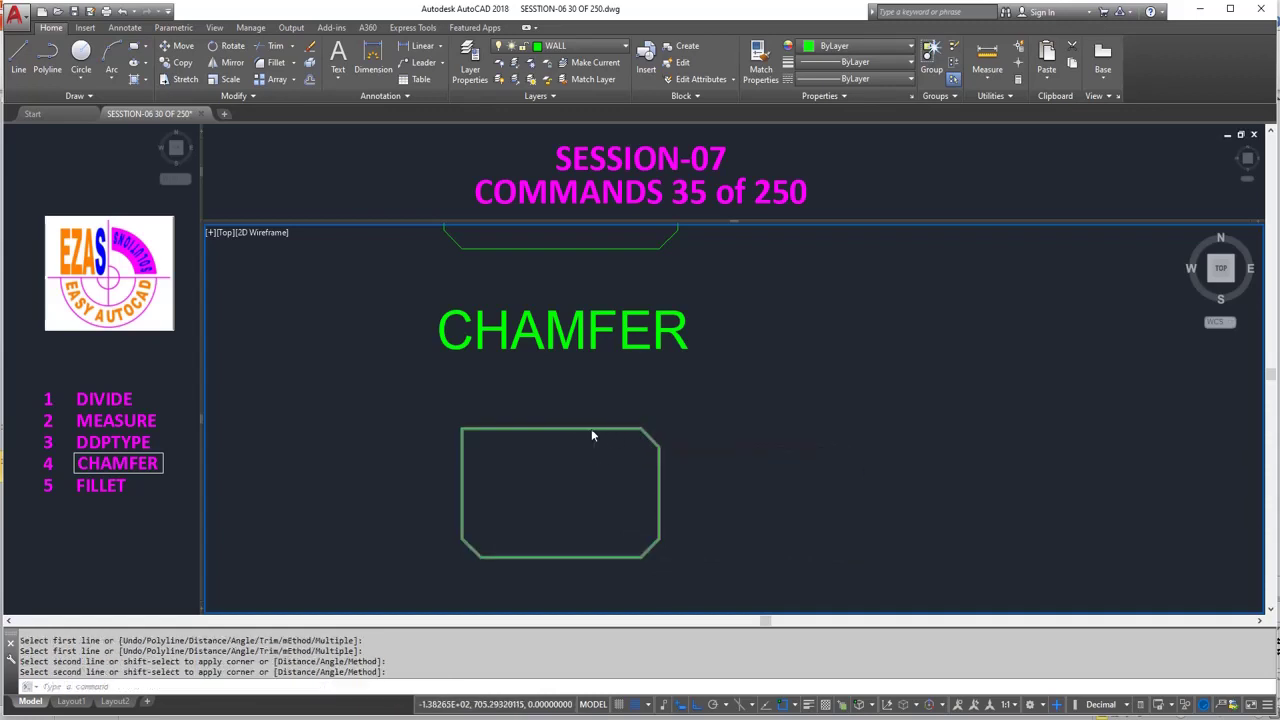
left_click(471, 434)
key("Return")
left_click(462, 451)
left_click(462, 455)
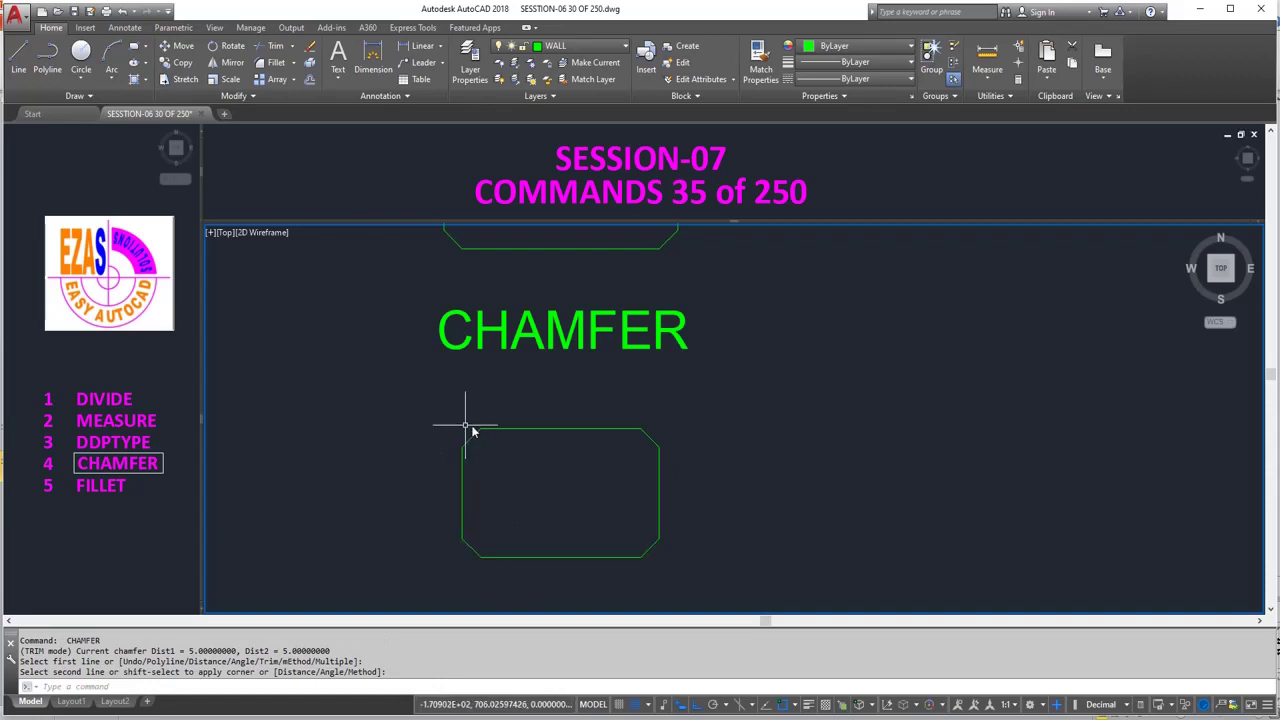
- Switch CHAMFER to the Angle method with a 12-unit length and a 5° angle
middle_click_drag(451, 471, 427, 500)
scroll(427, 500, "down", 2)
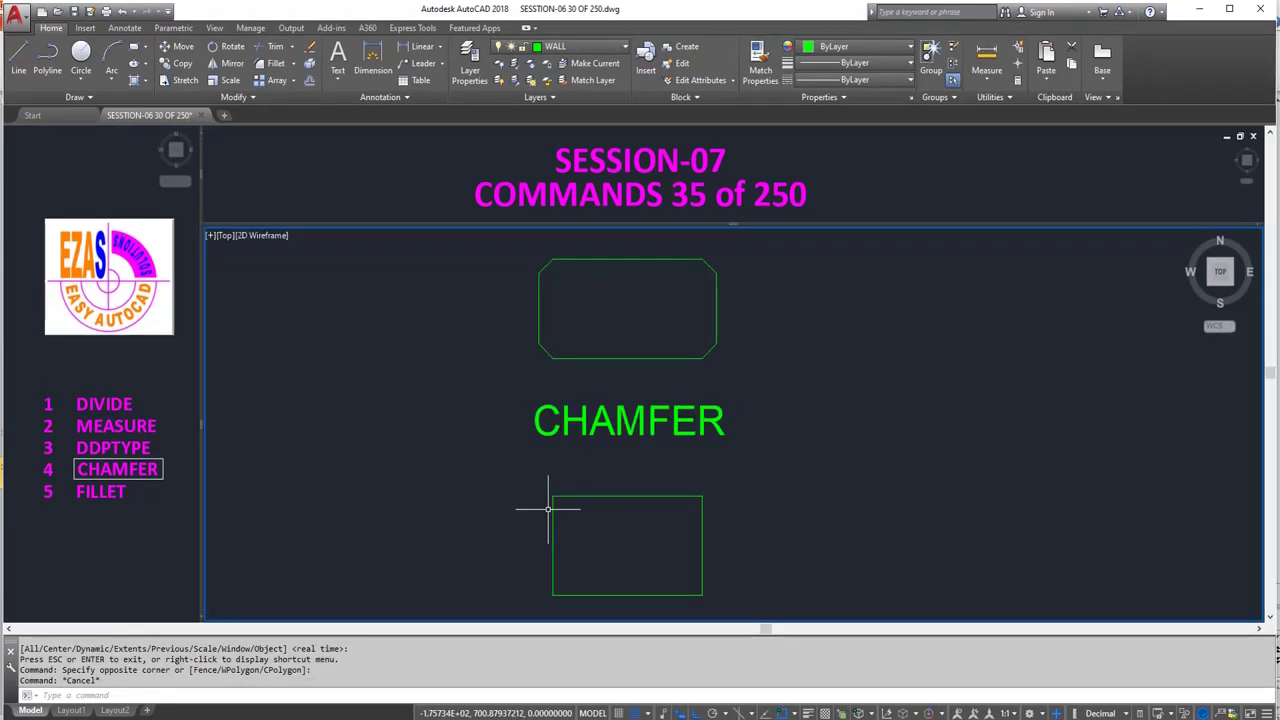
type("cfer")
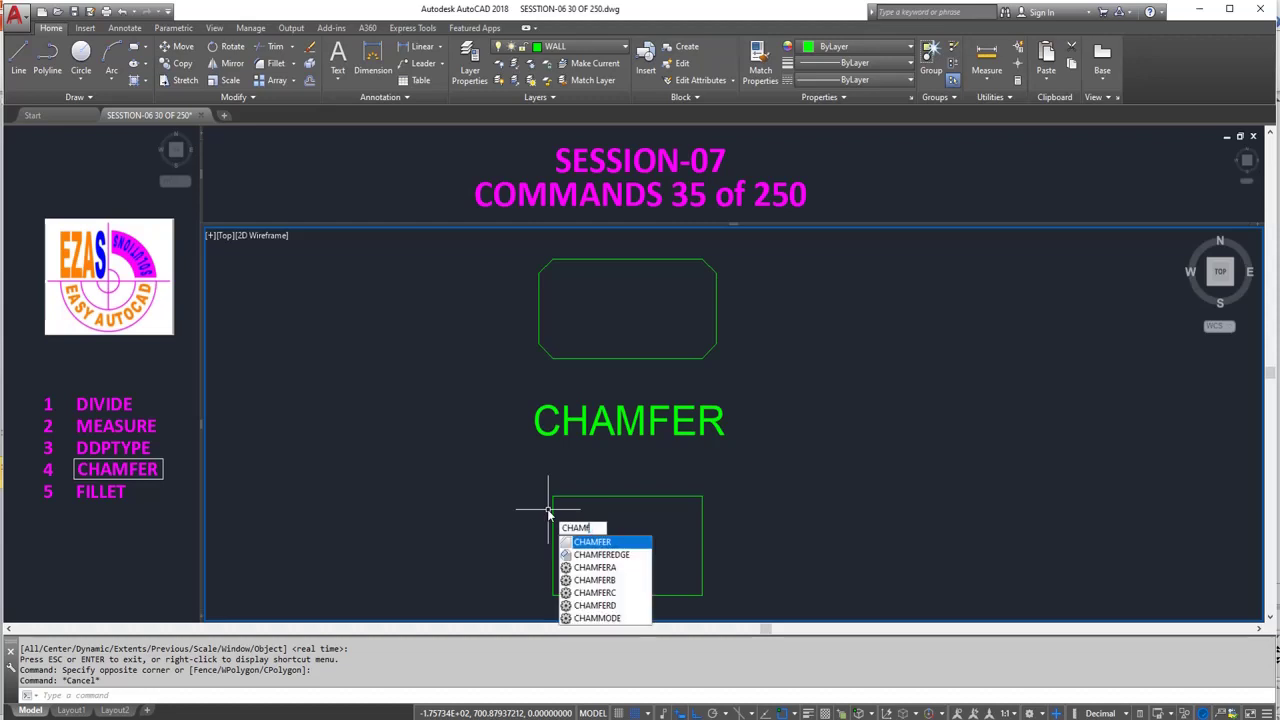
key("Return")
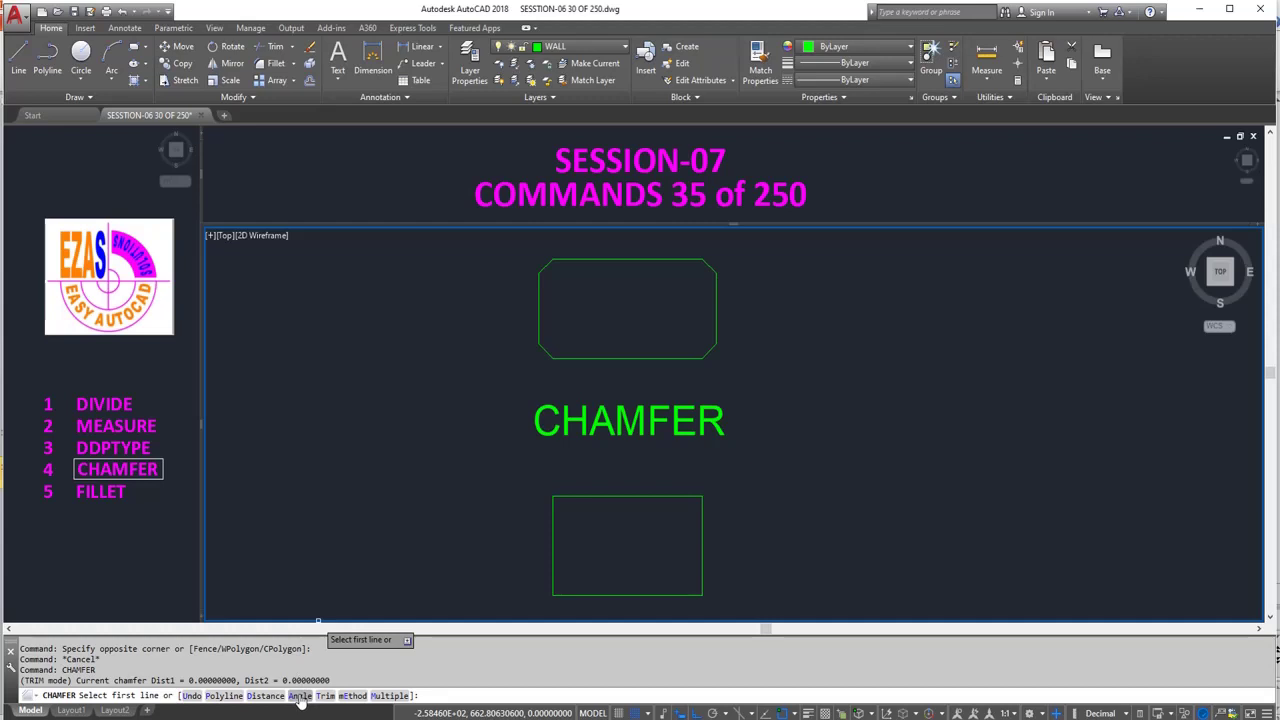
left_click(299, 695)
type("12")
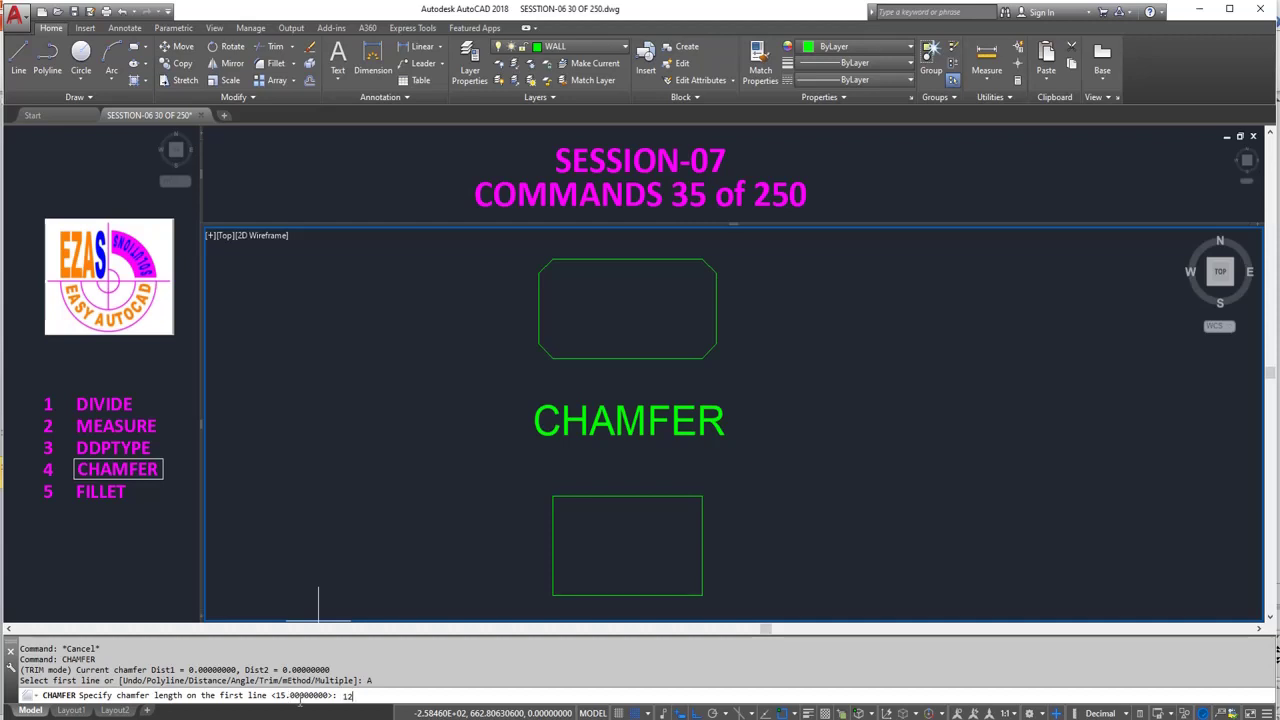
type("2")
key("Return")
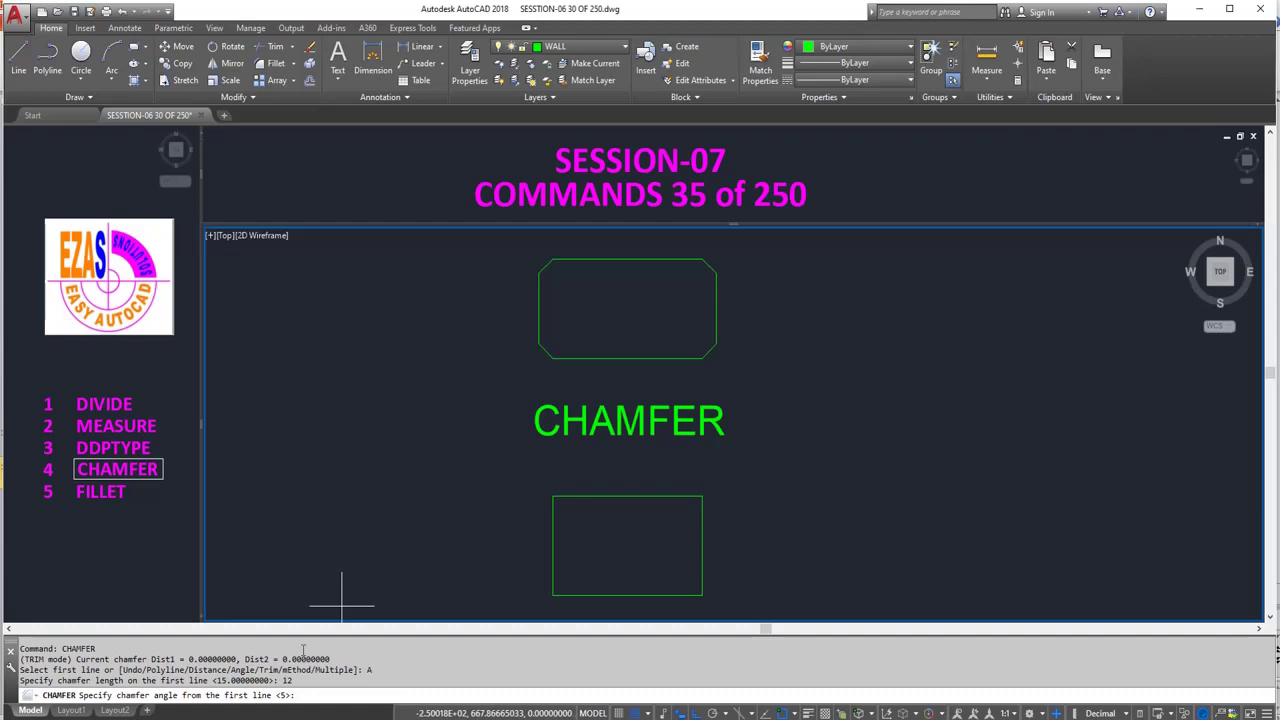
key("Return")
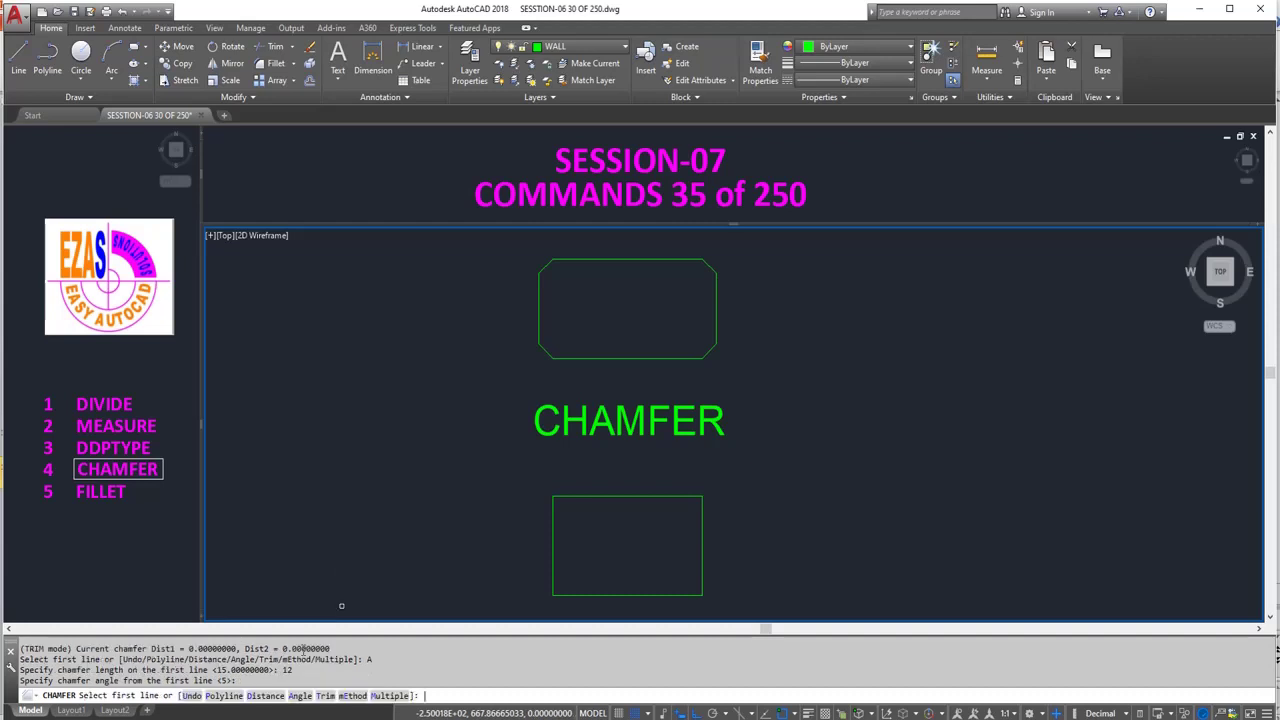
- Chamfer the lower rectangle's lower-left and lower-right corners with the 12-length, 5° chamfer
left_click(553, 565)
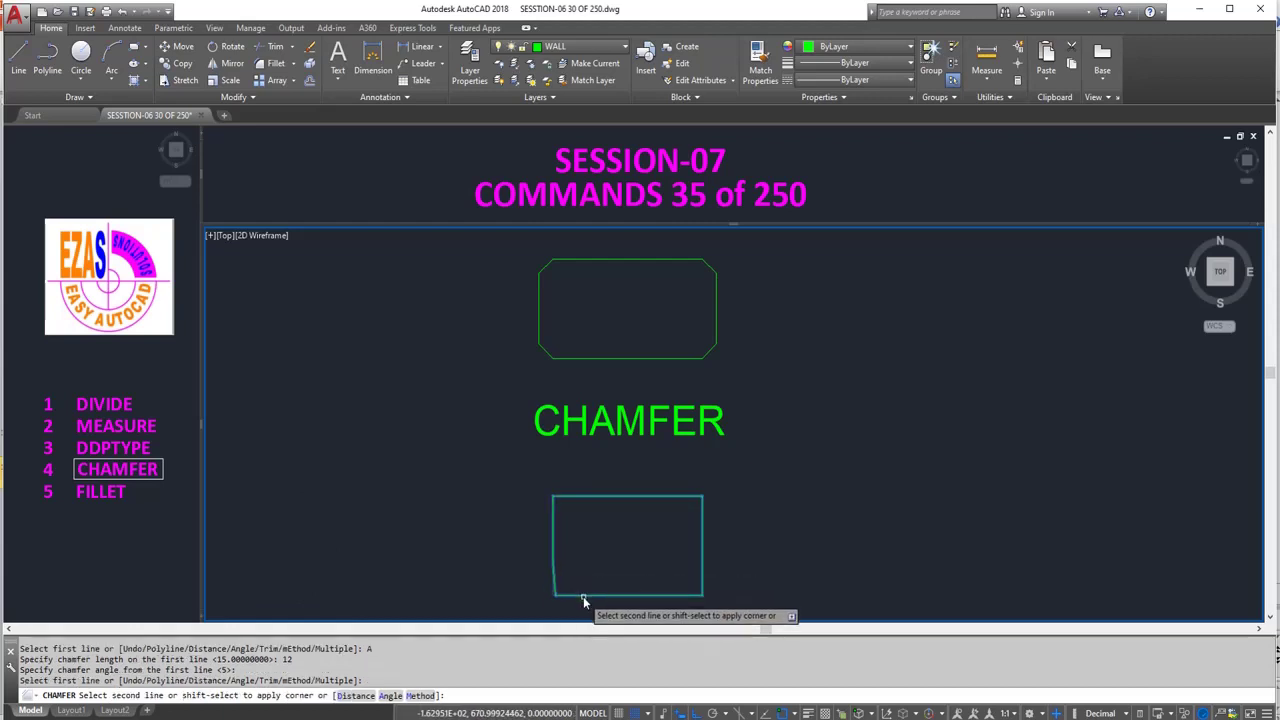
left_click(584, 599)
scroll(565, 602, "up", 4)
scroll(565, 602, "up", 3)
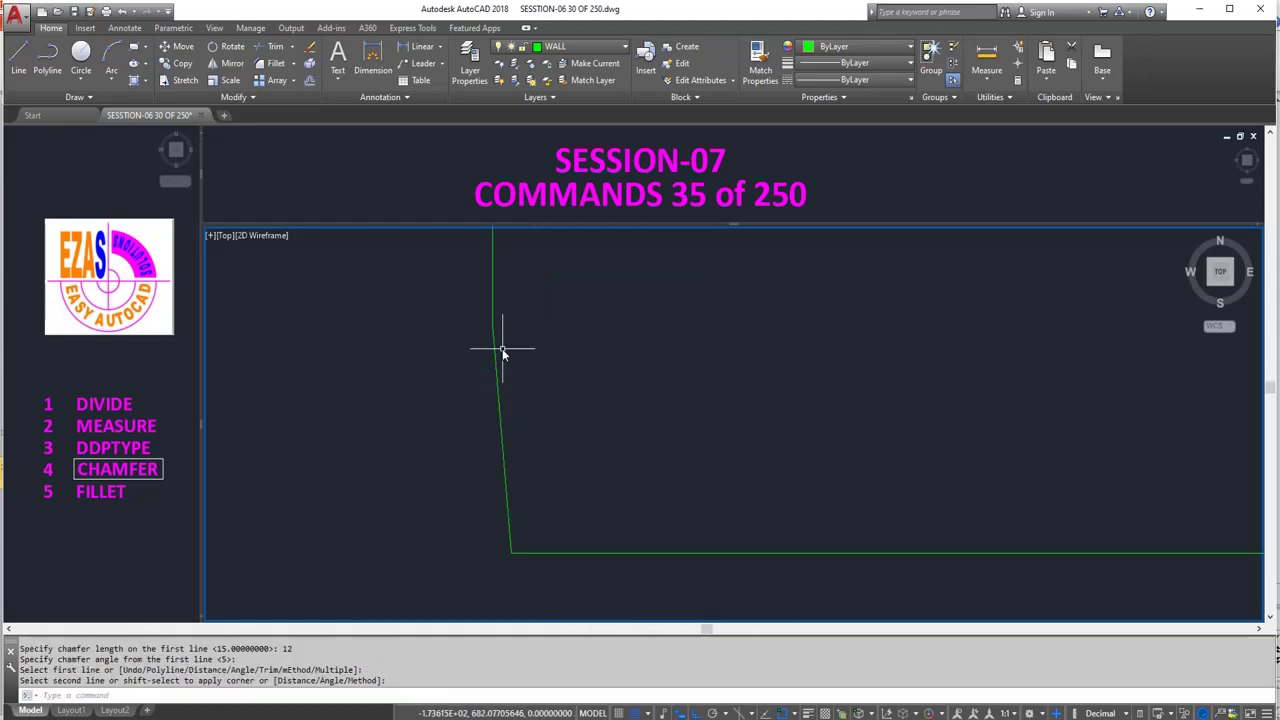
scroll(441, 518, "up", 6)
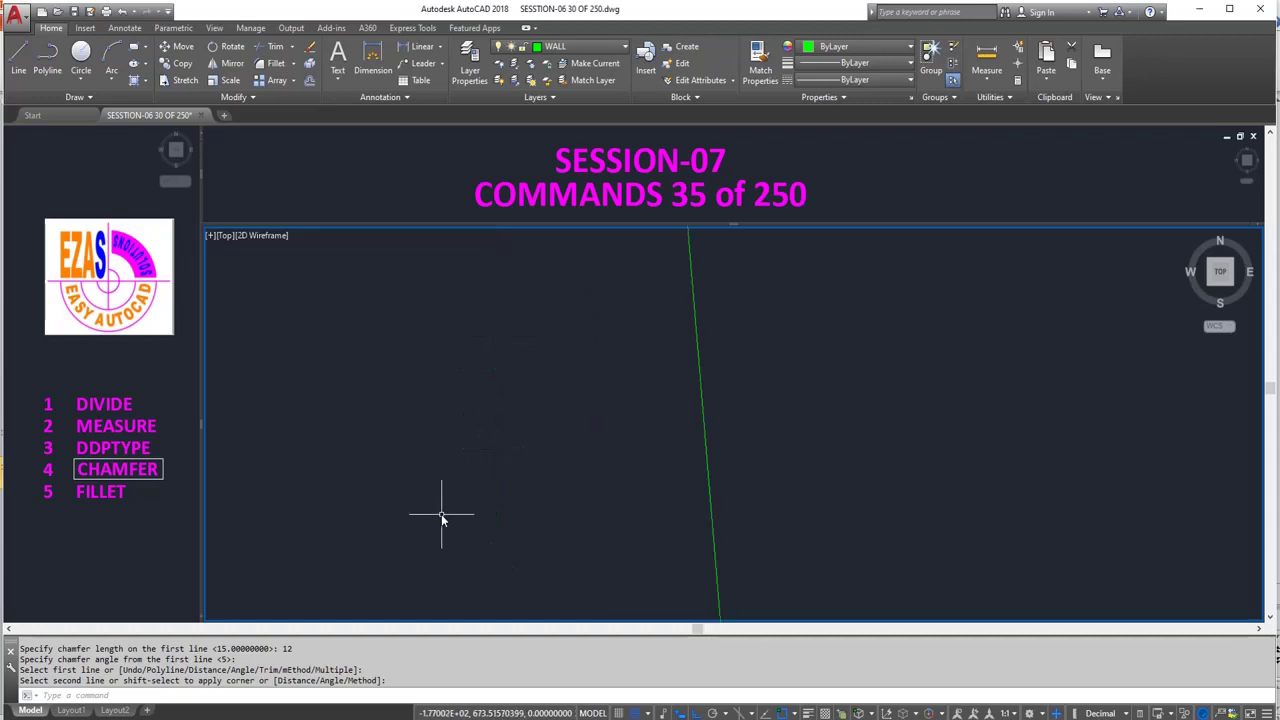
right_click(442, 516)
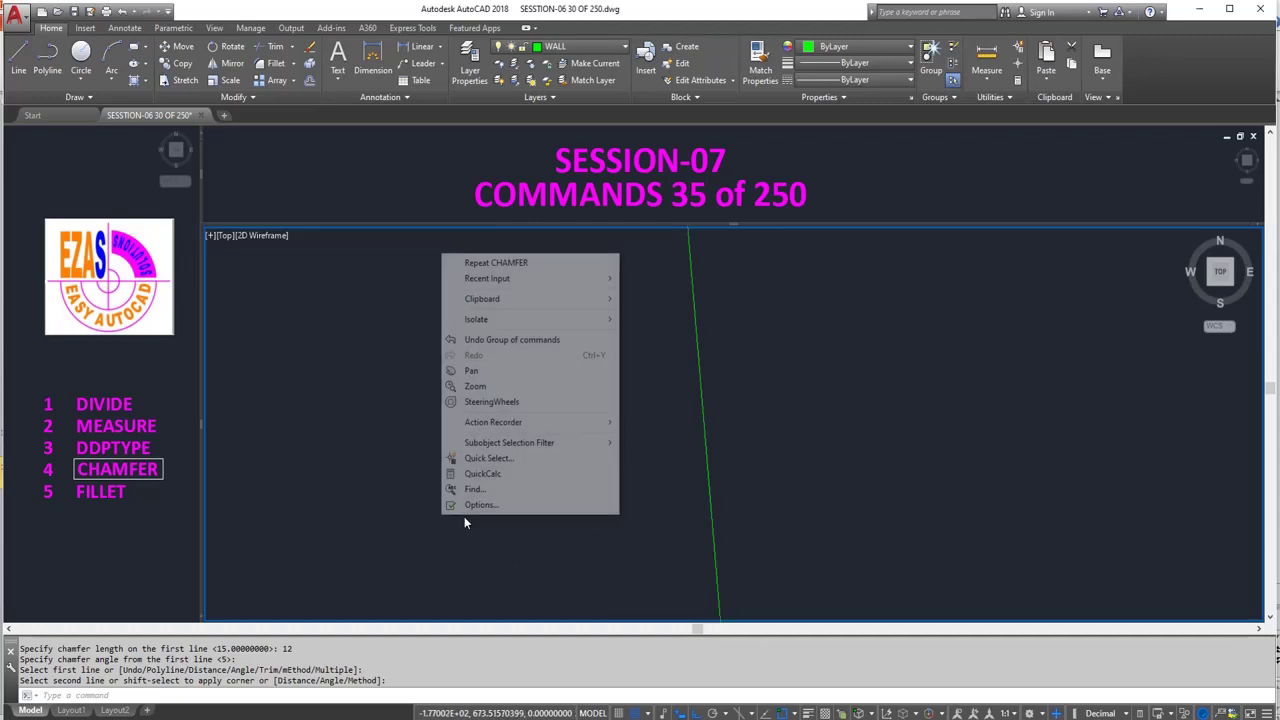
left_click(496, 262)
scroll(414, 414, "down", 3)
scroll(414, 414, "down", 4)
scroll(549, 545, "down", 2)
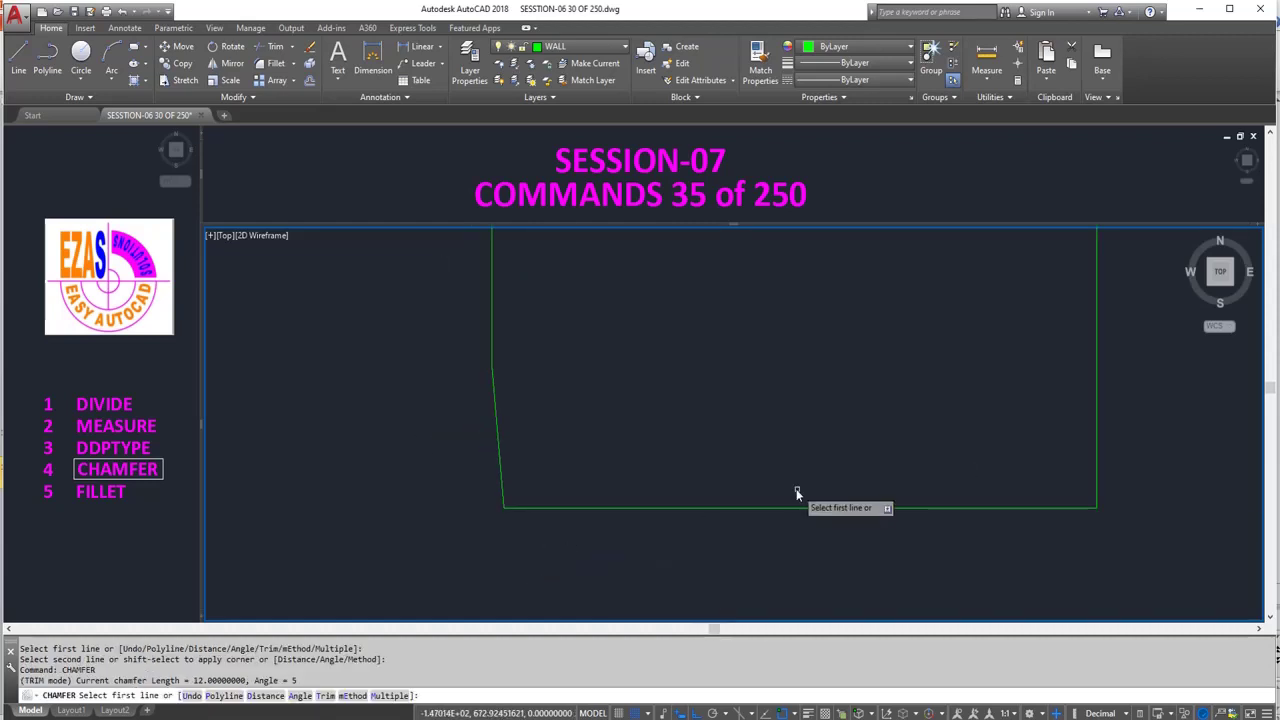
scroll(569, 549, "up", 1)
left_click(929, 541)
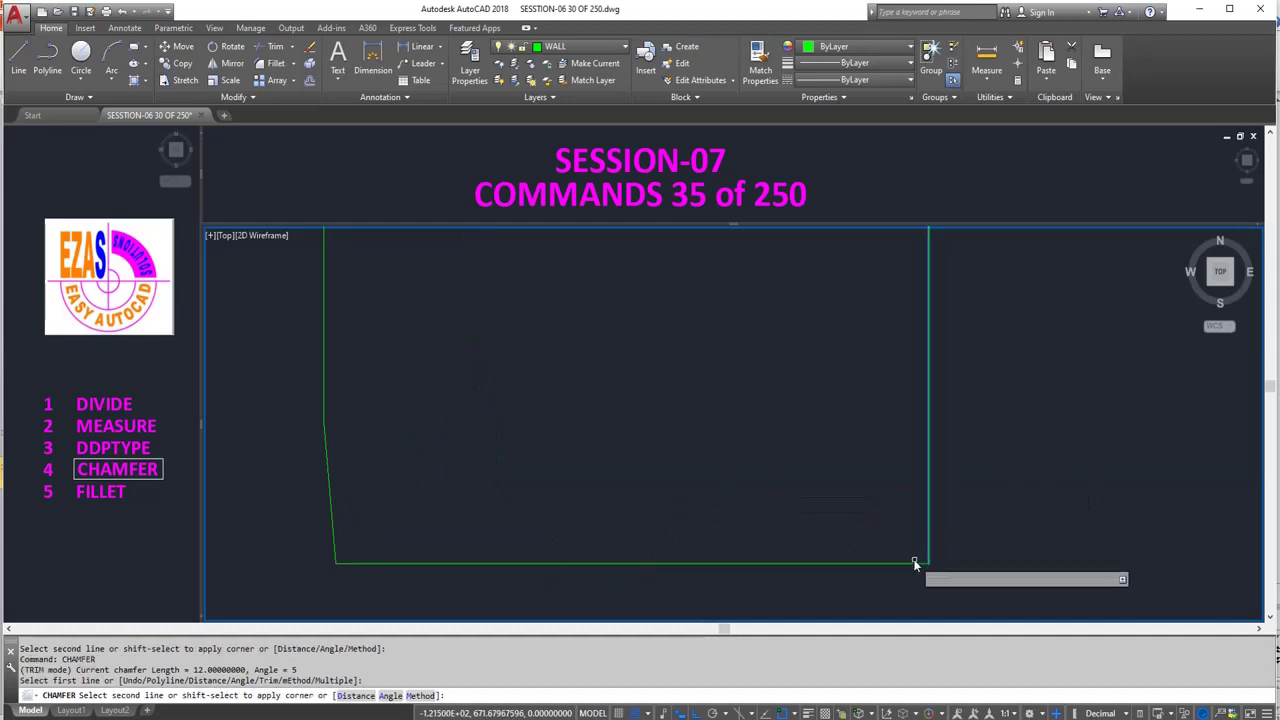
left_click(911, 568)
- Chamfer the top-right and top-left corners with the same 12-length, 5° chamfer
key("Return")
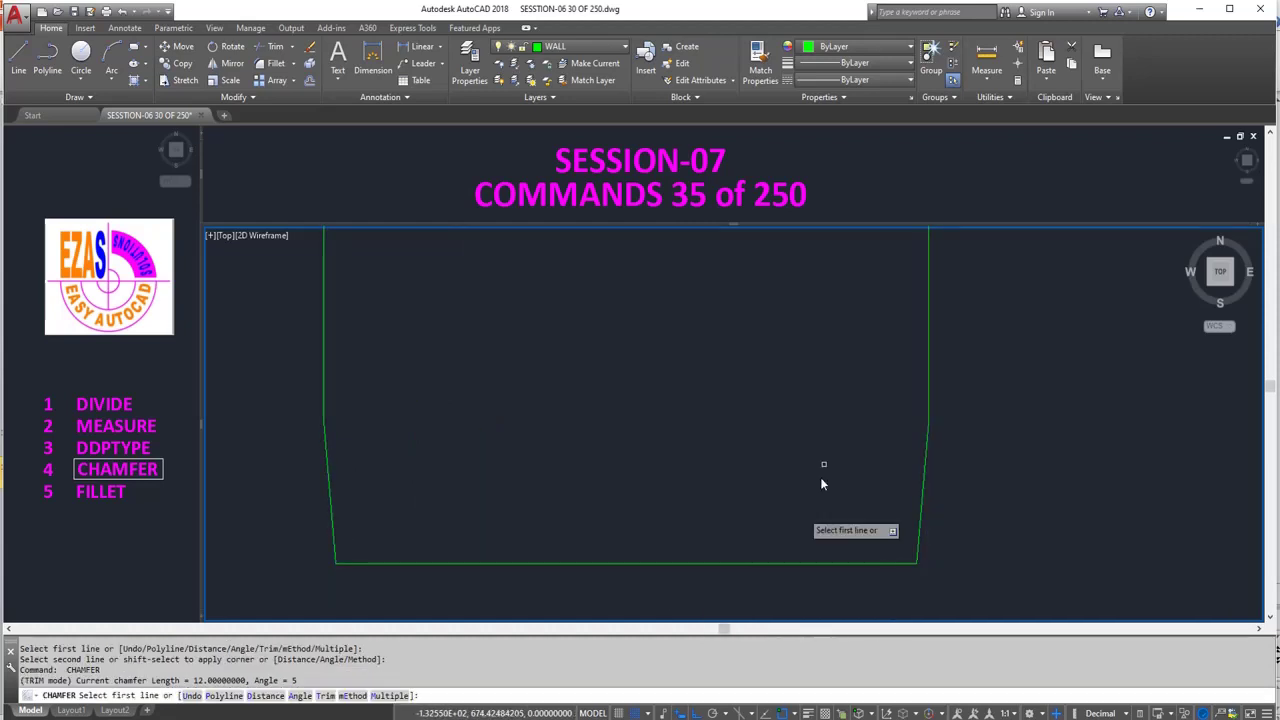
scroll(820, 475, "down", 3)
scroll(850, 364, "up", 1)
left_click(850, 365)
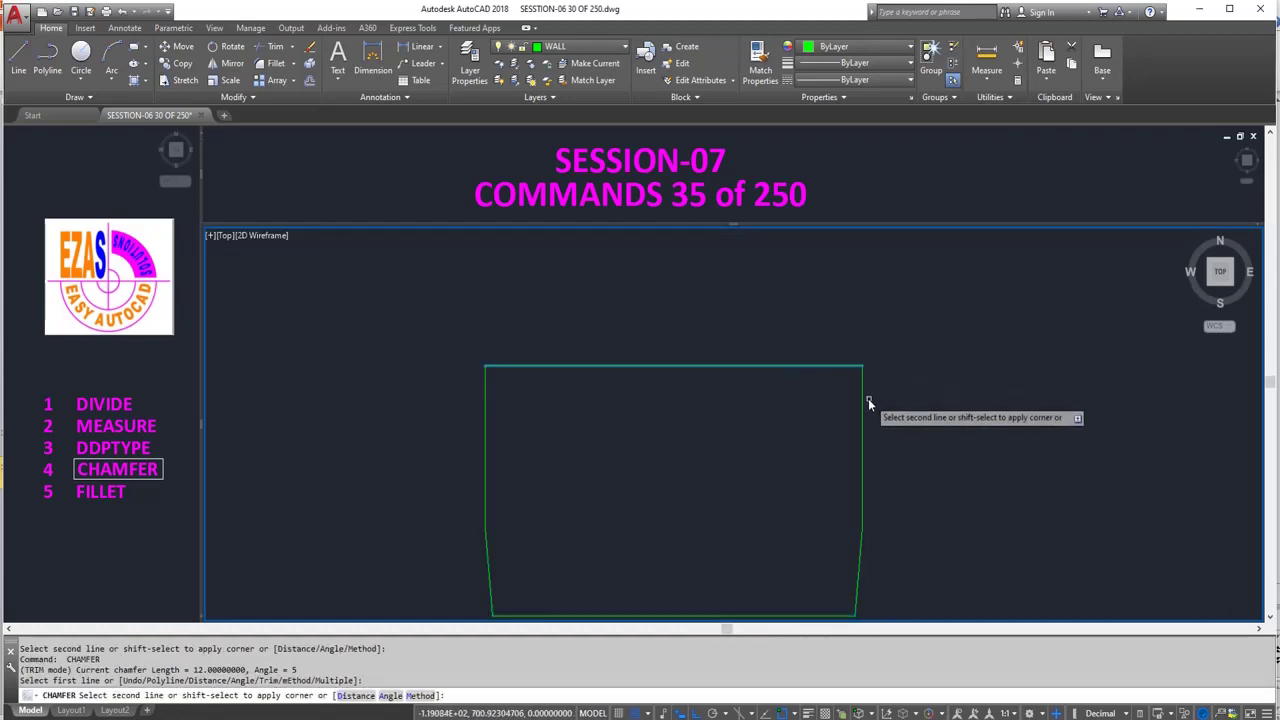
left_click(861, 408)
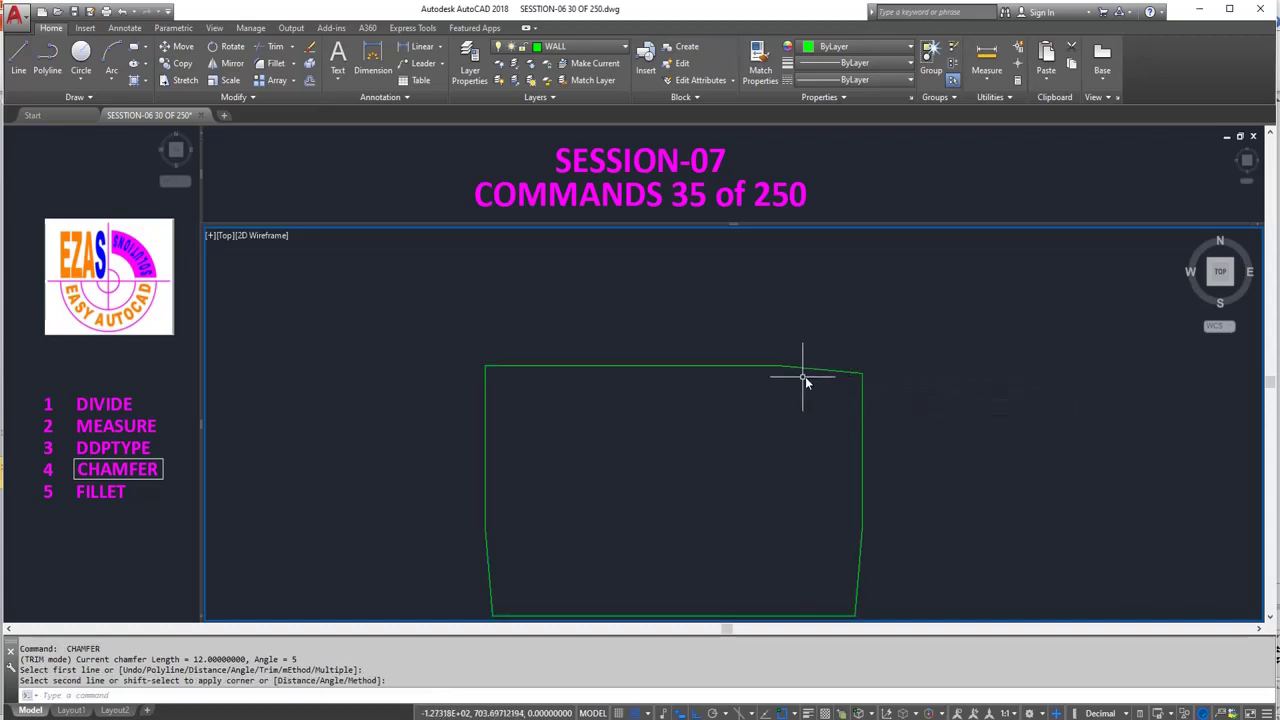
key("Return")
left_click(518, 368)
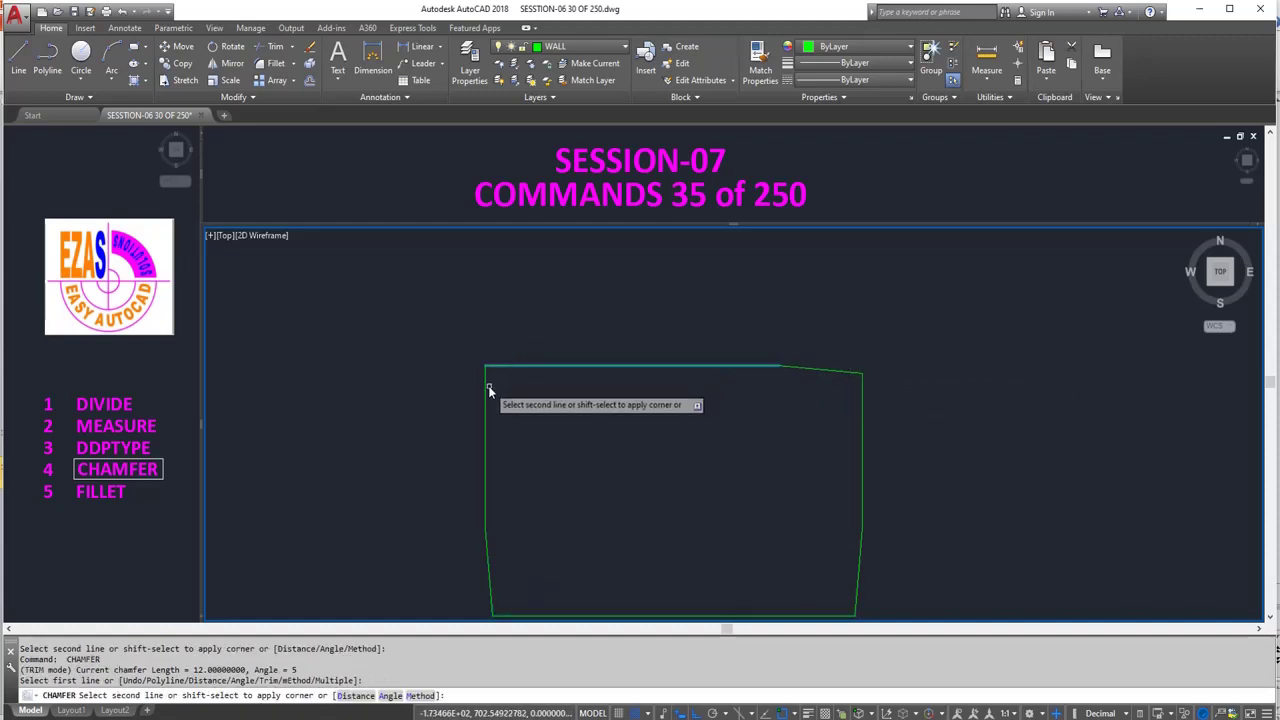
left_click(487, 390)
- Zoom out to see the lower rectangle with plain square corners below the CHAMFER heading
scroll(522, 413, "down", 2)
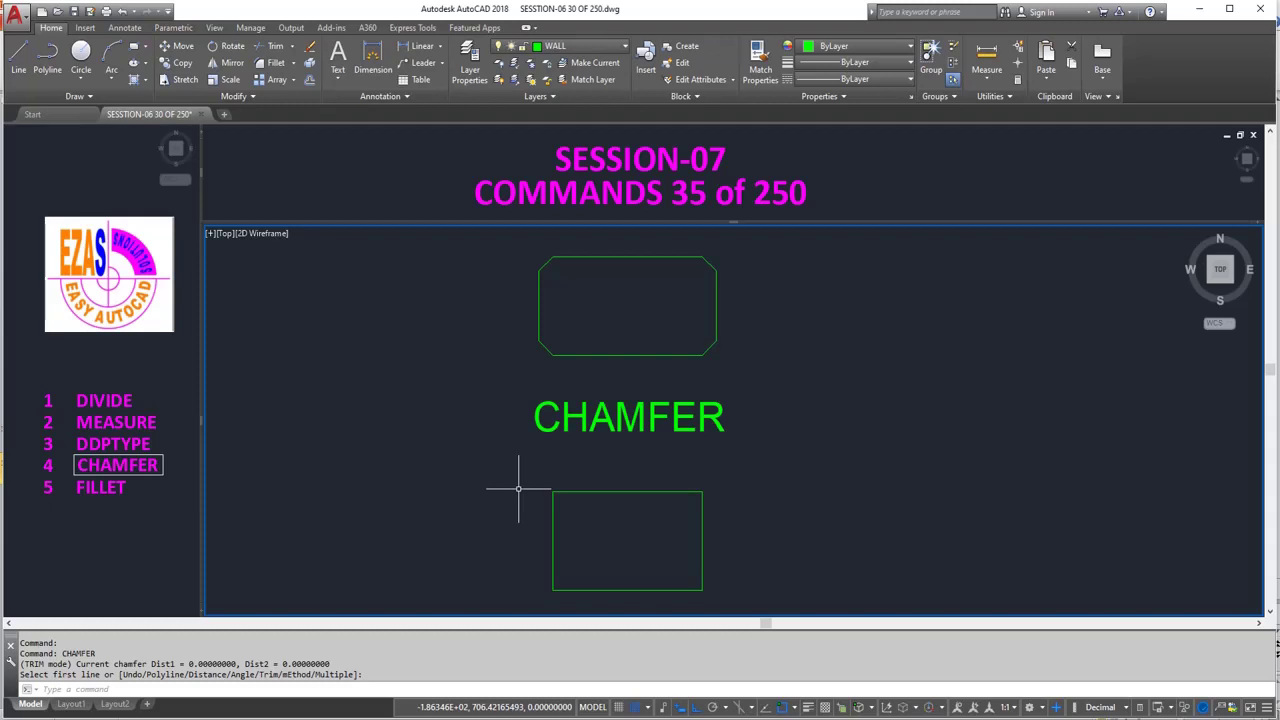
- Start CHAMFER with the CHA alias and set both chamfer distances to 5
type("ca")
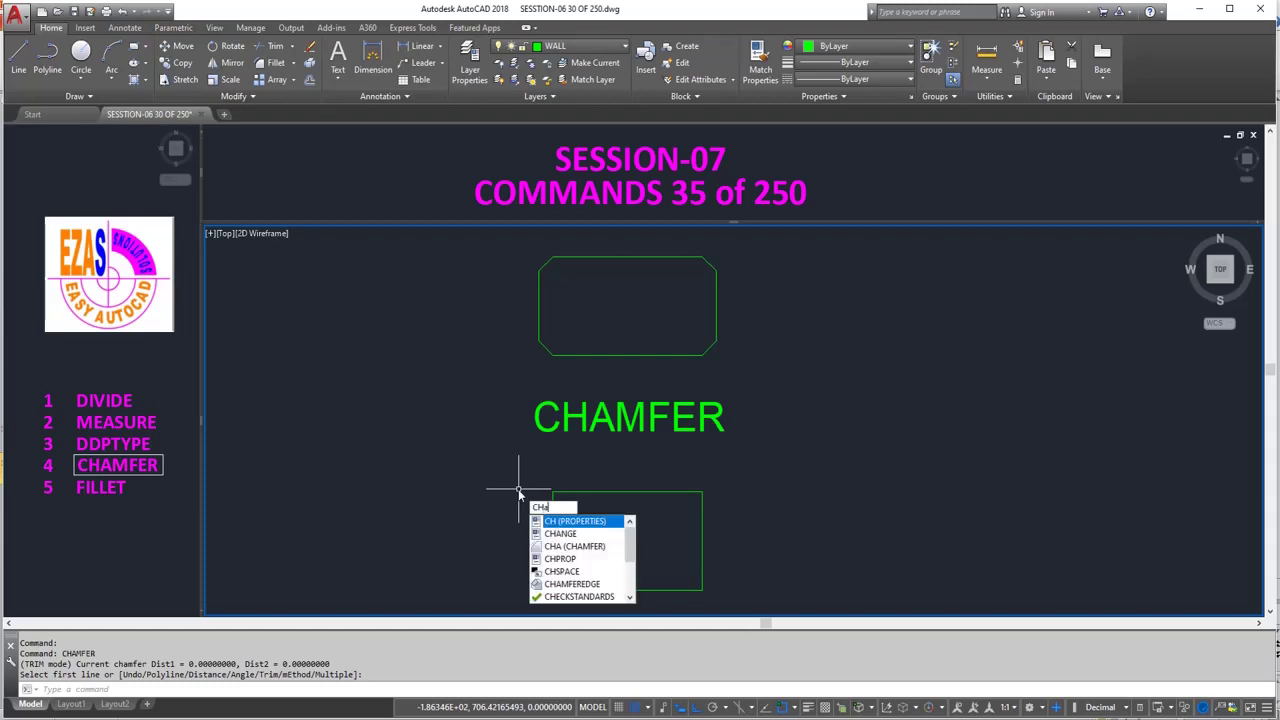
type("fe")
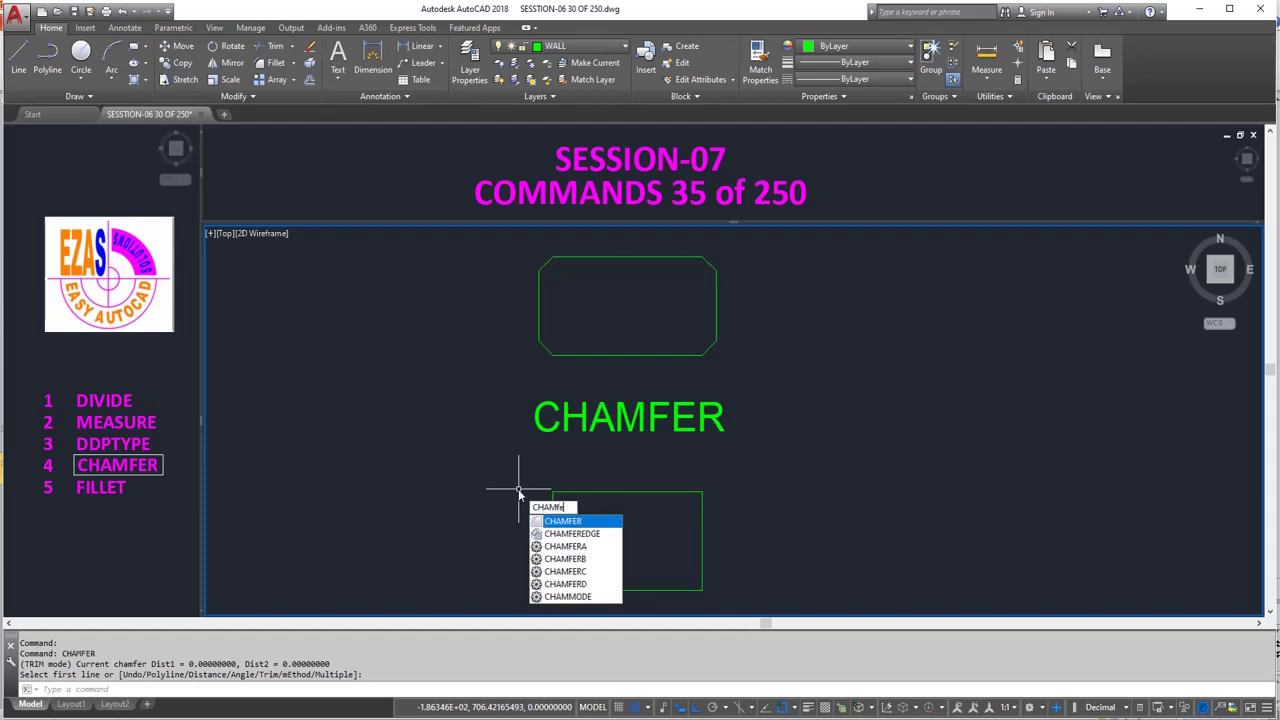
key("Return")
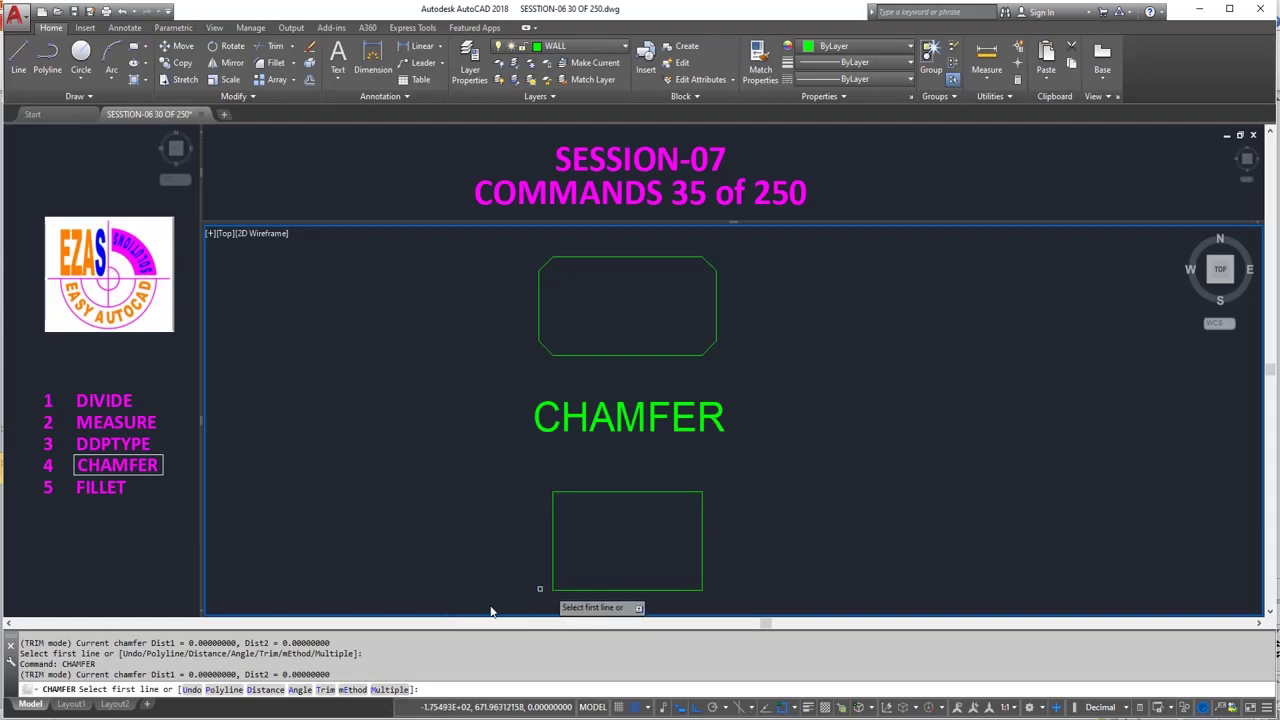
left_click(385, 690)
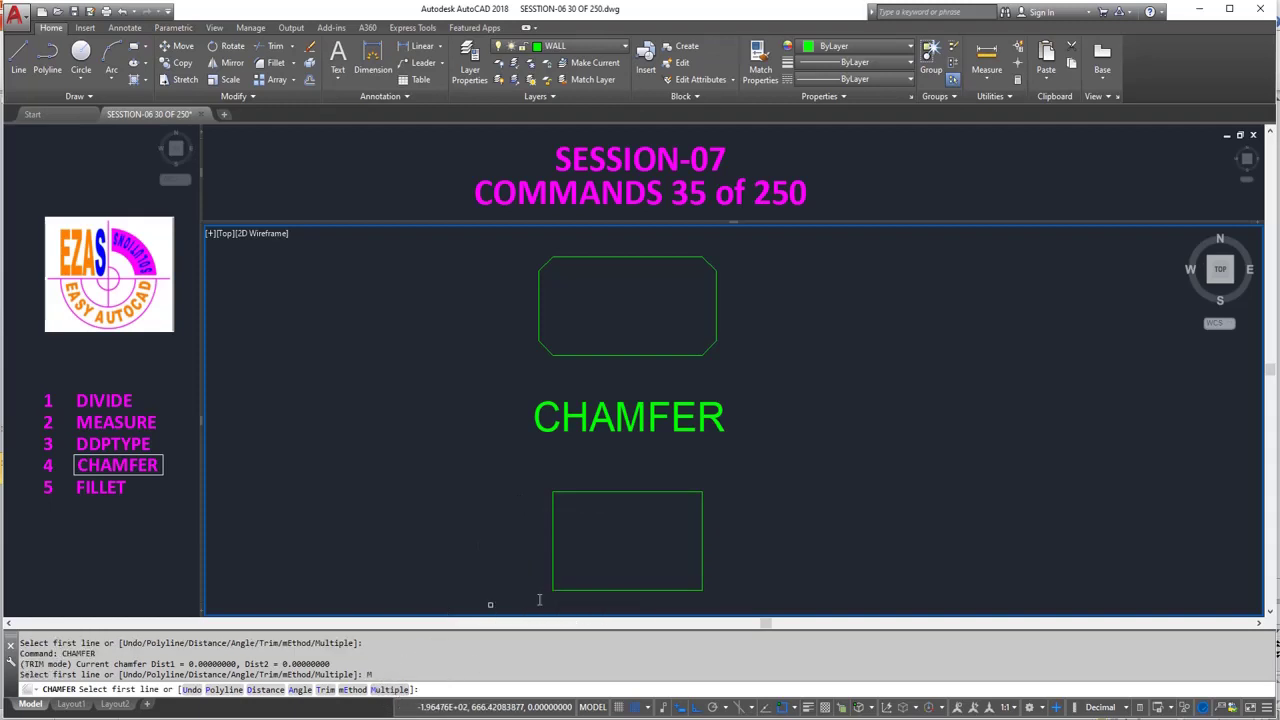
left_click(578, 590)
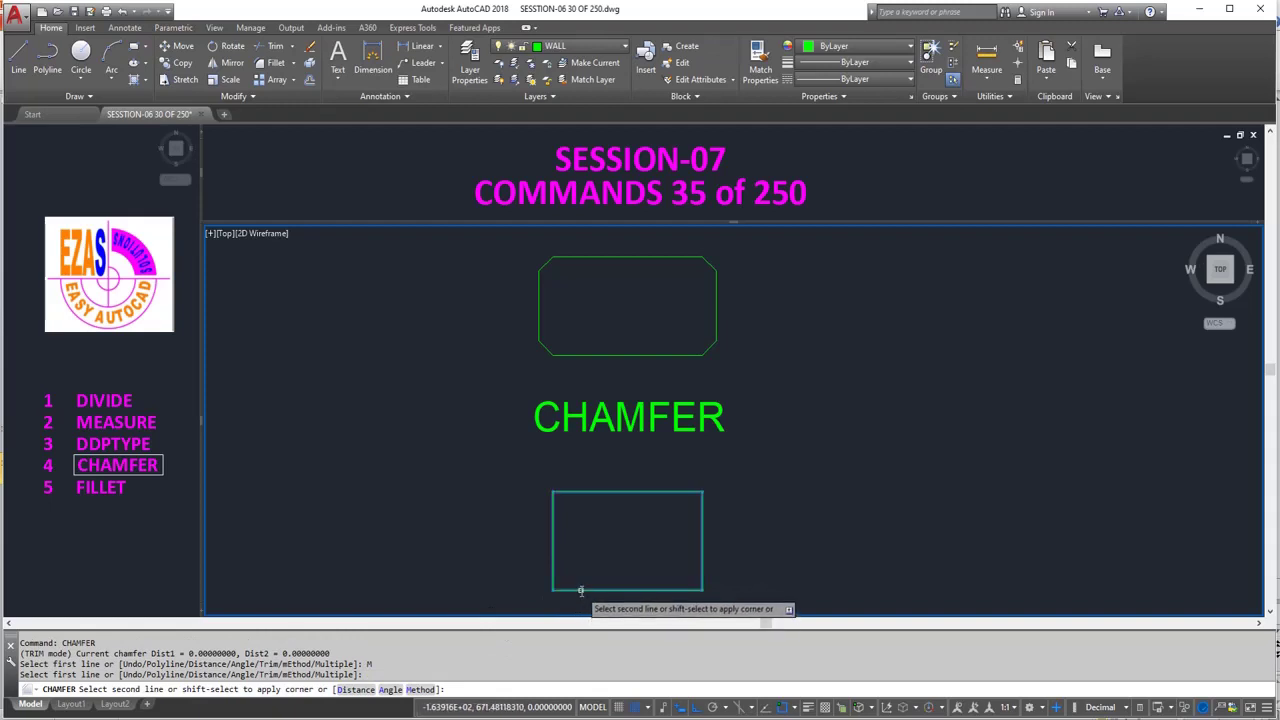
left_click(580, 591)
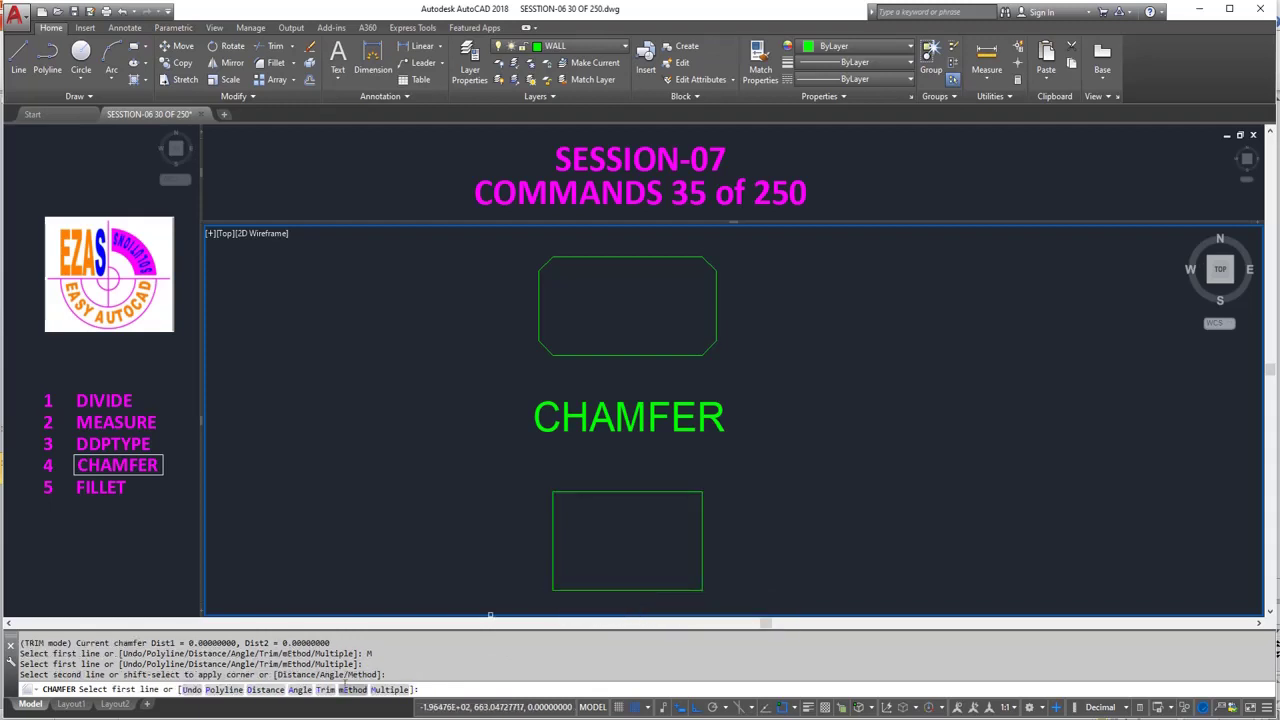
left_click(265, 690)
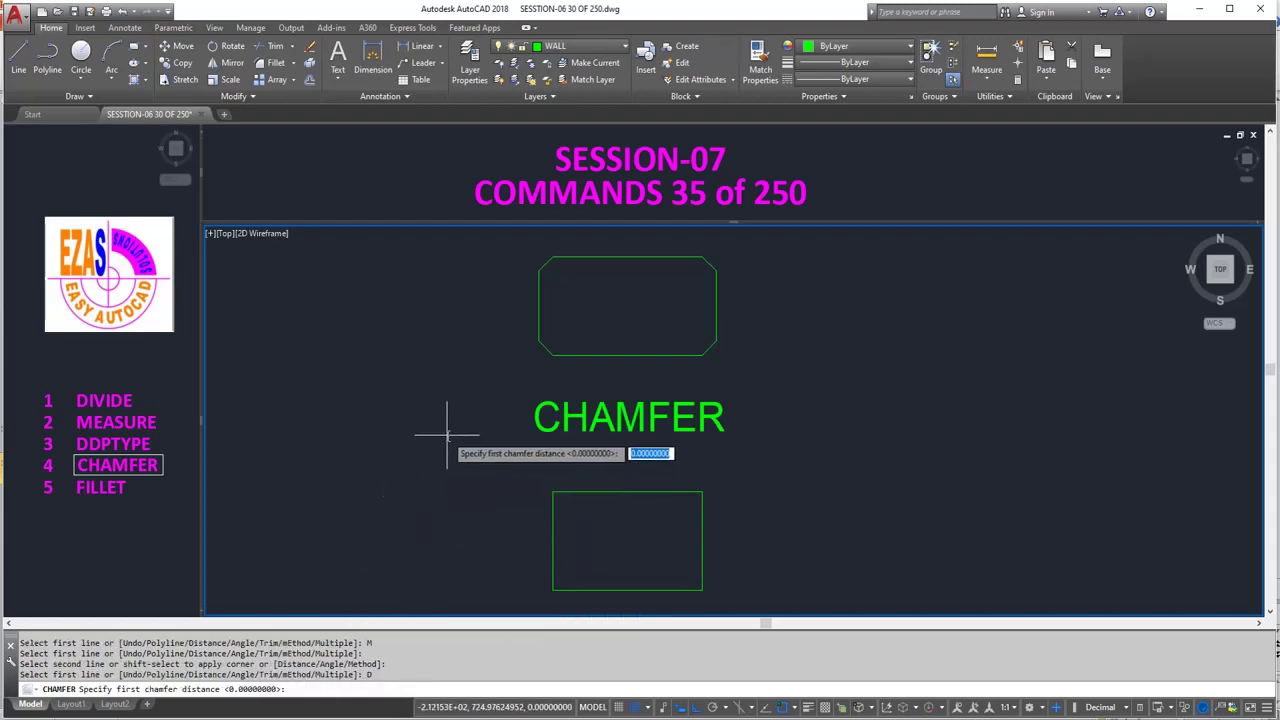
type("5")
key("Return")
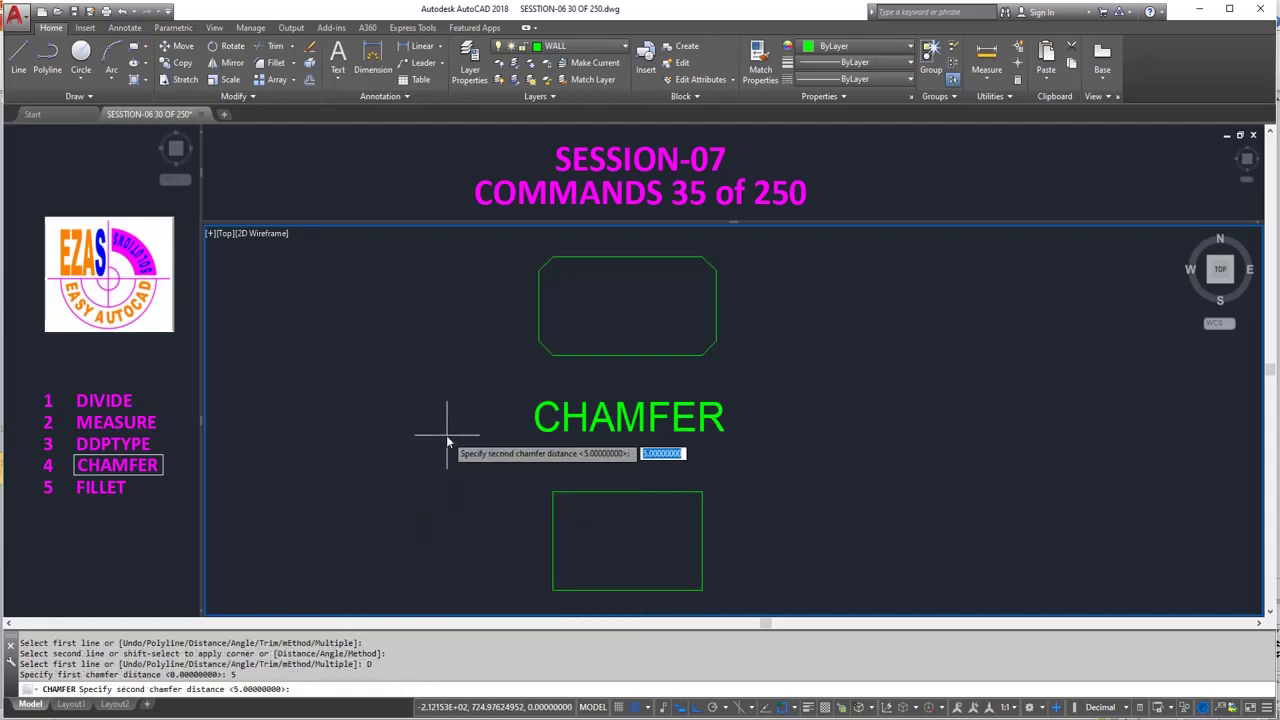
key("Return")
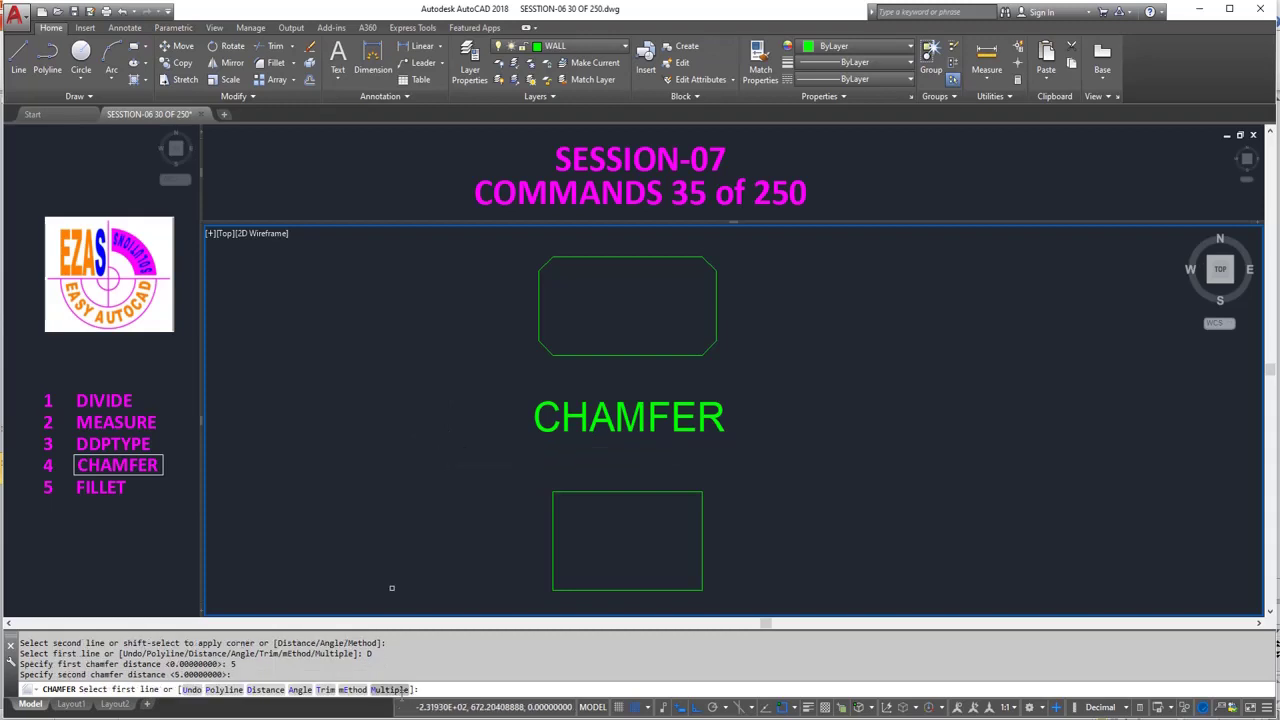
- In Multiple mode, chamfer the lower rectangle's four corners by picking each corner's edge pair
left_click(390, 689)
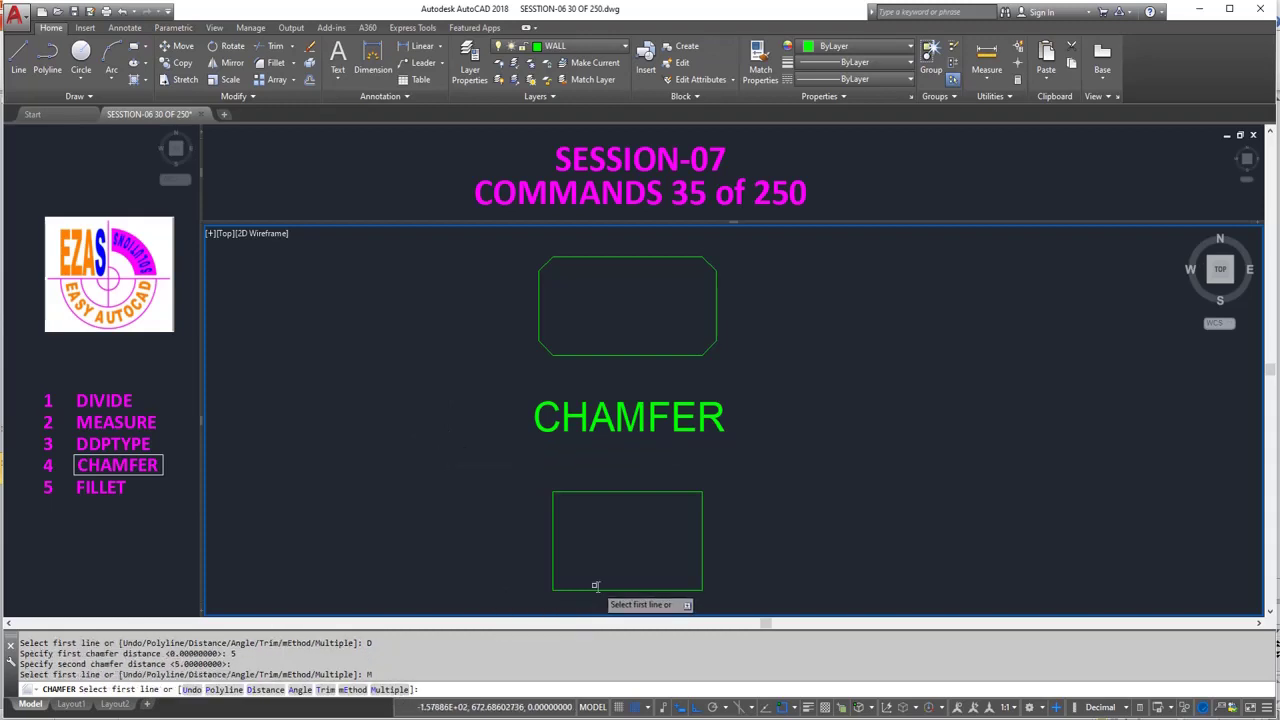
left_click(554, 574)
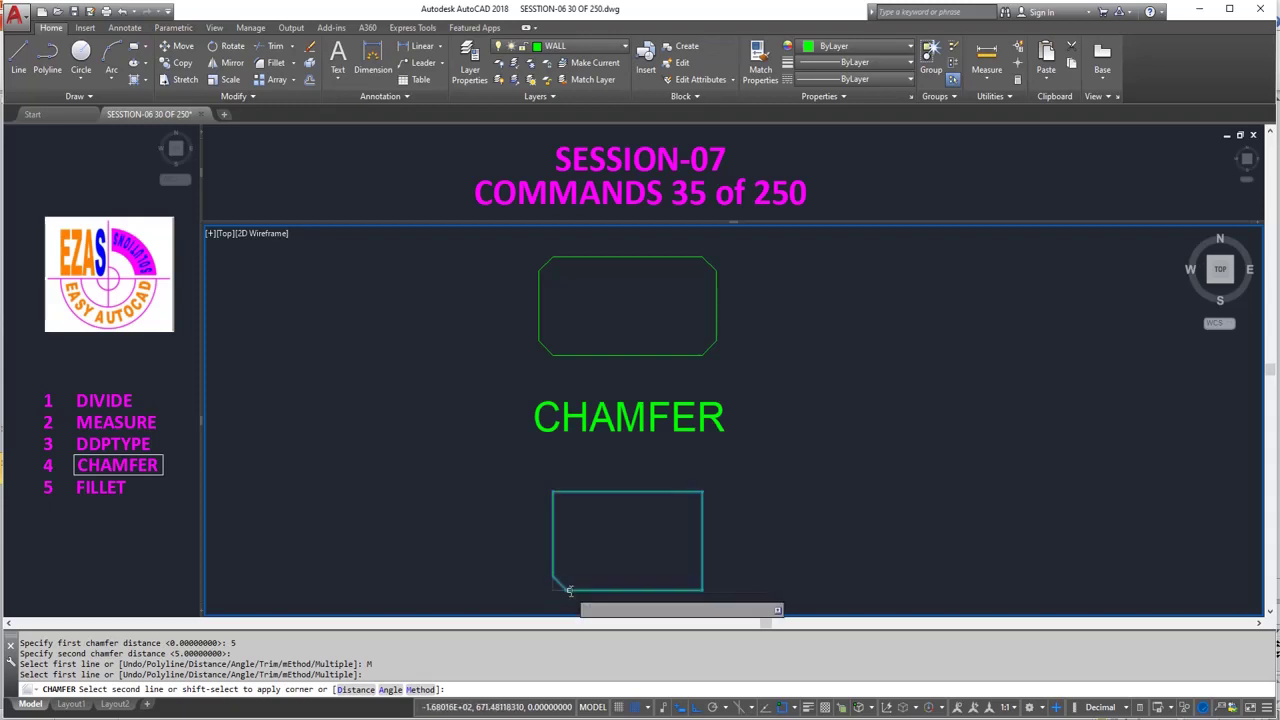
left_click(570, 591)
left_click(694, 590)
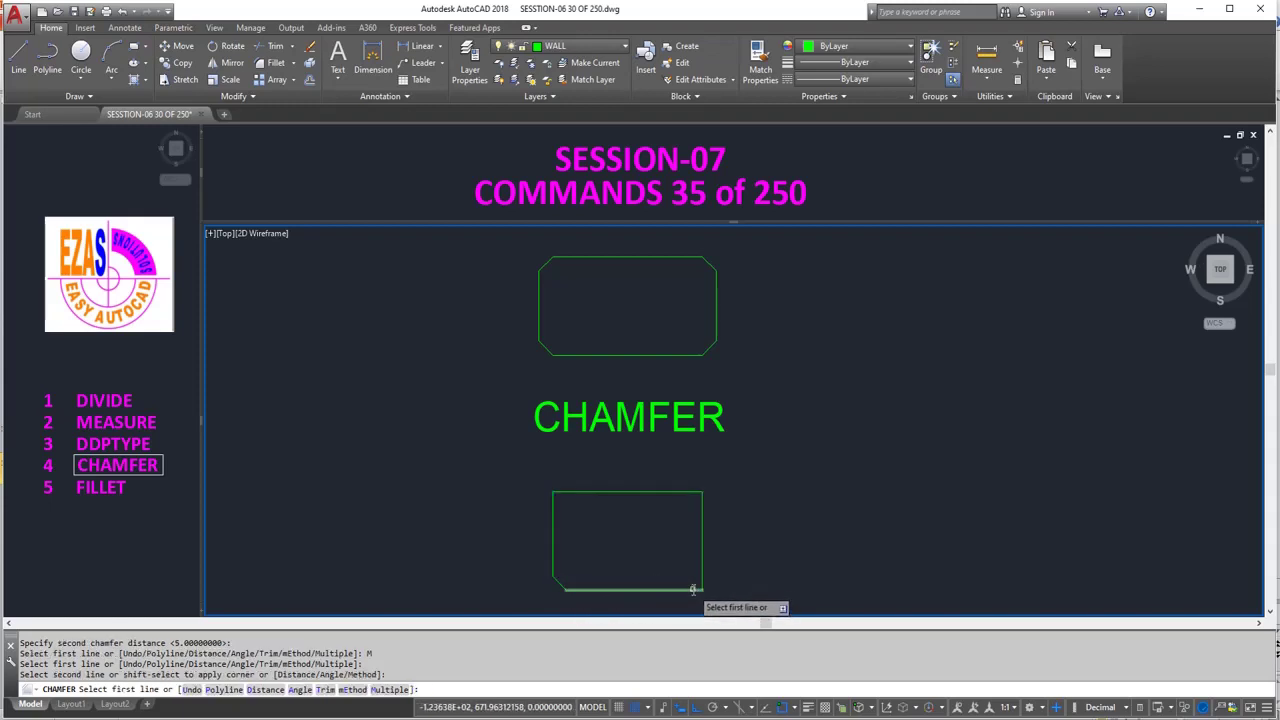
left_click(702, 568)
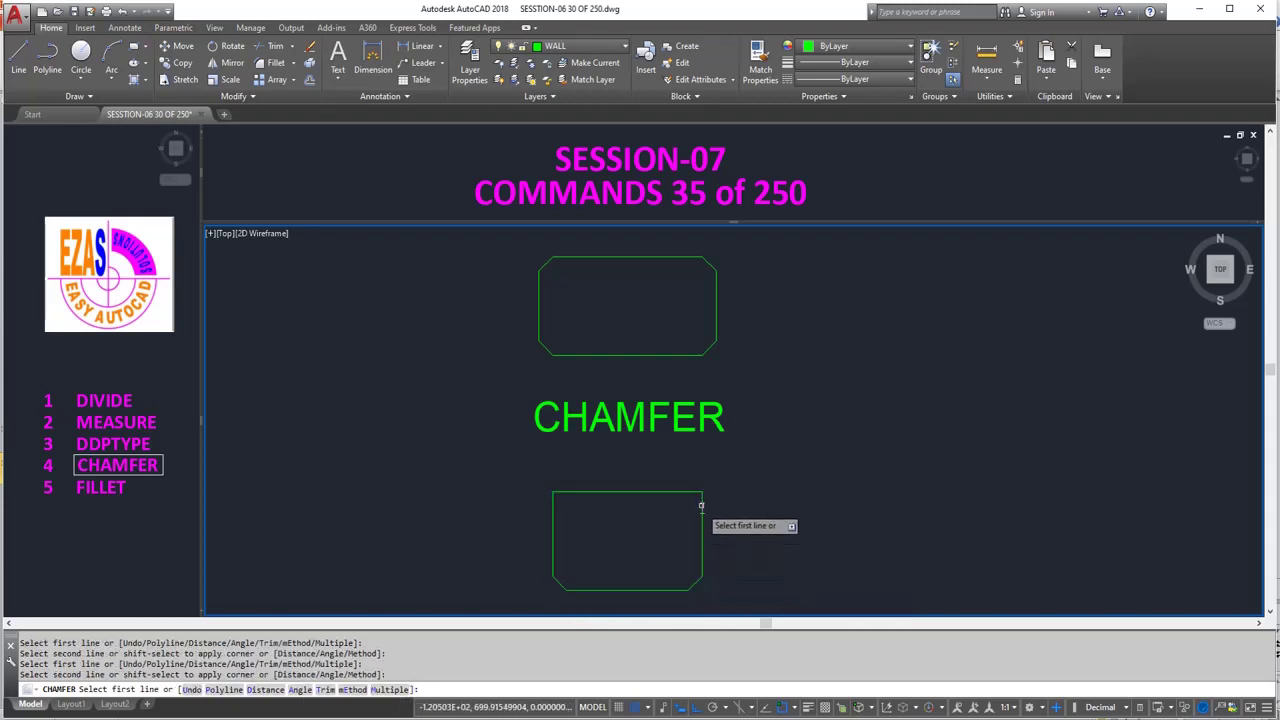
left_click(702, 513)
left_click(675, 492)
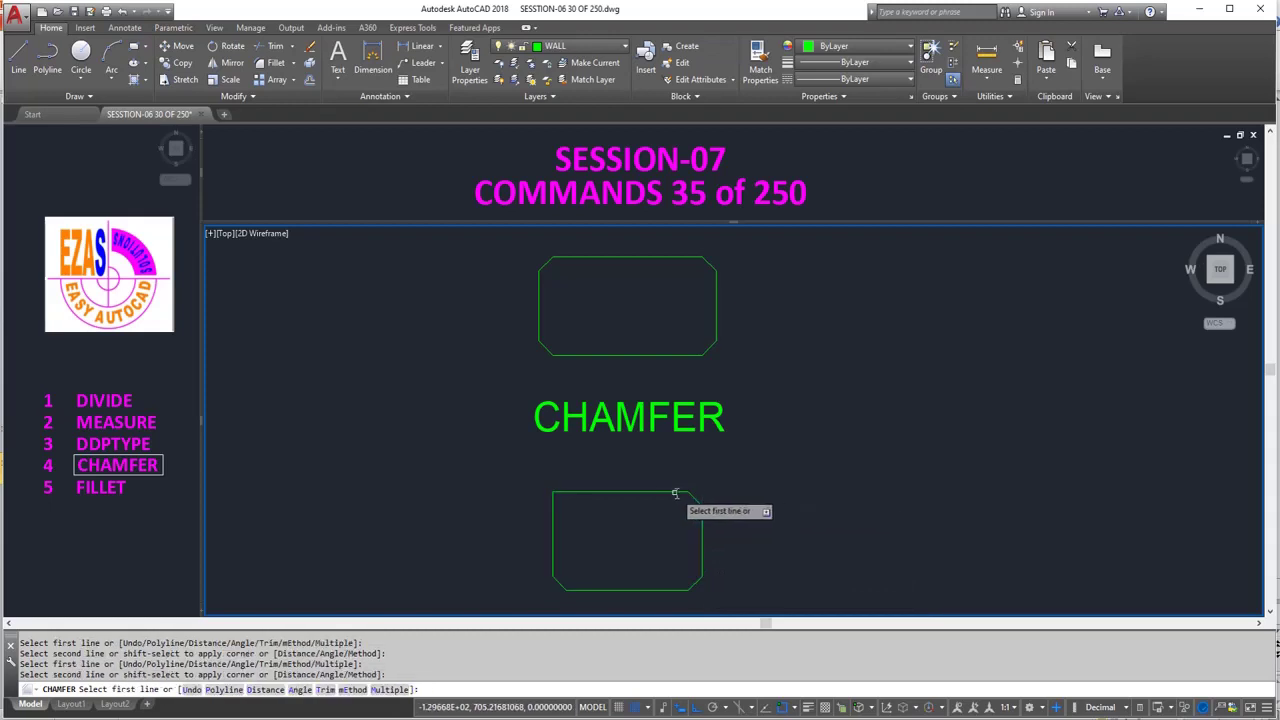
left_click(605, 491)
left_click(552, 518)
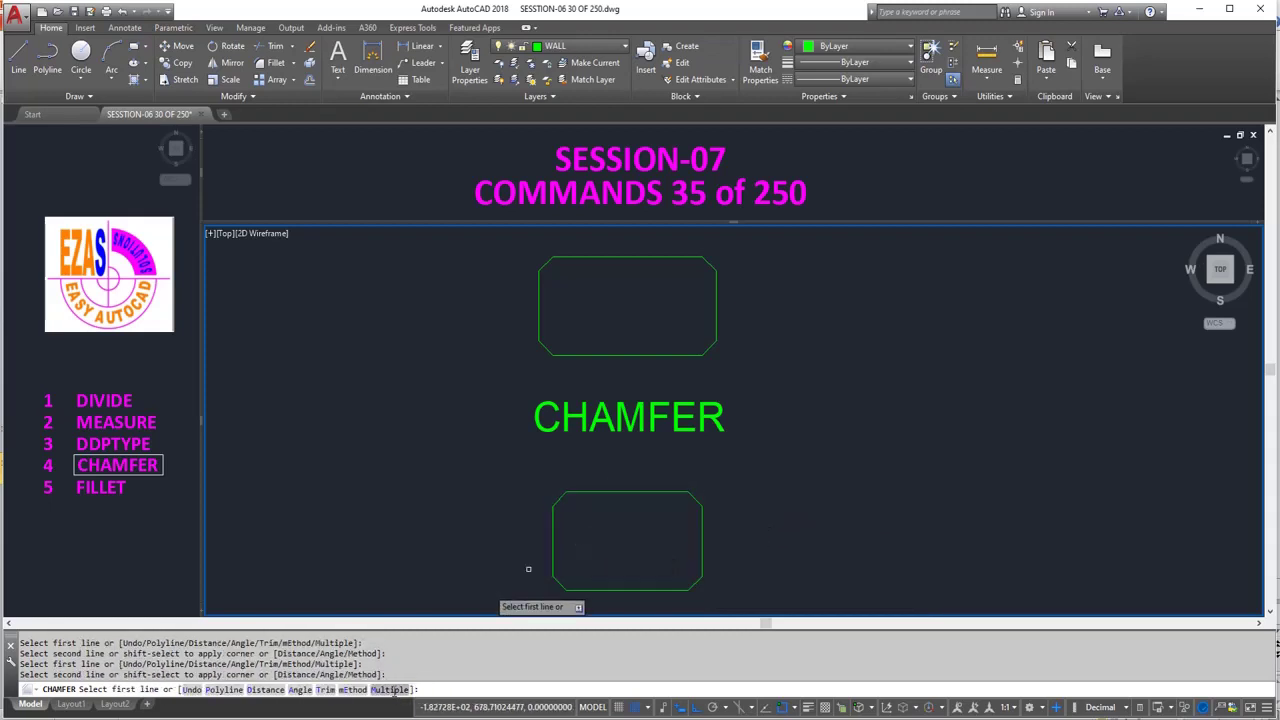
key("Return")
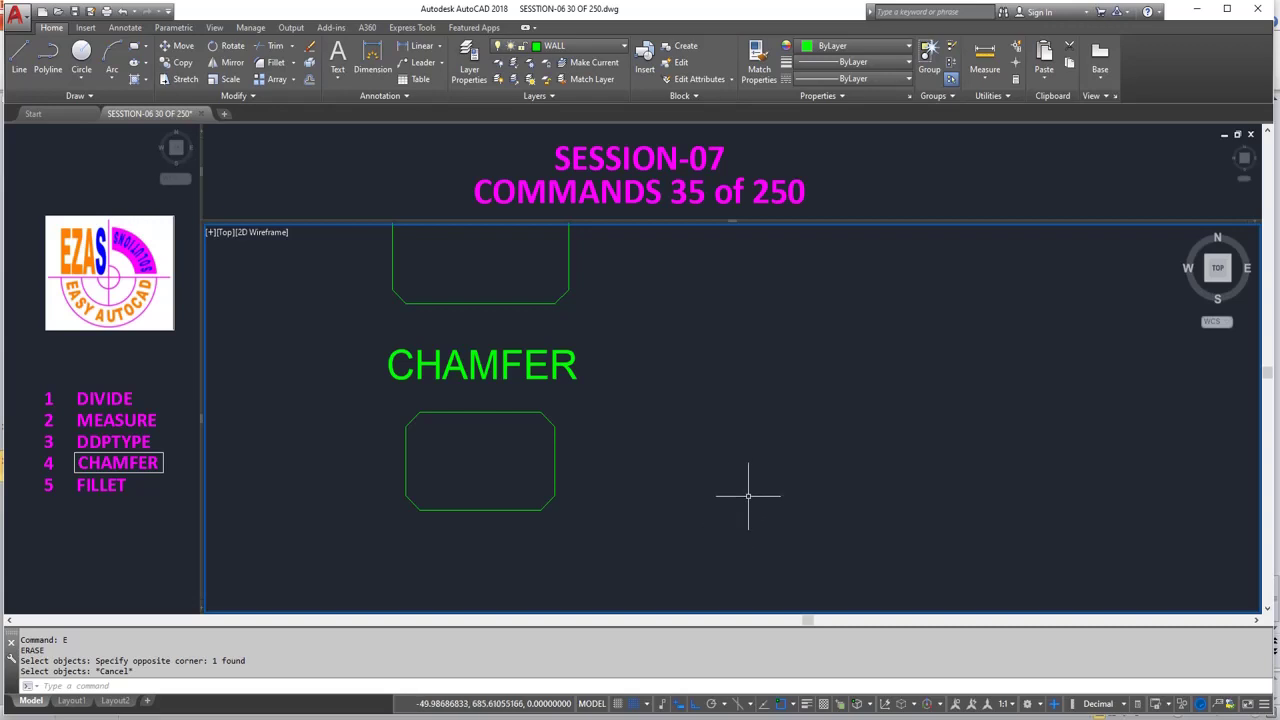
- Draw a new rectangle to the right of the lower chamfered rectangle
type("REC")
key("Return")
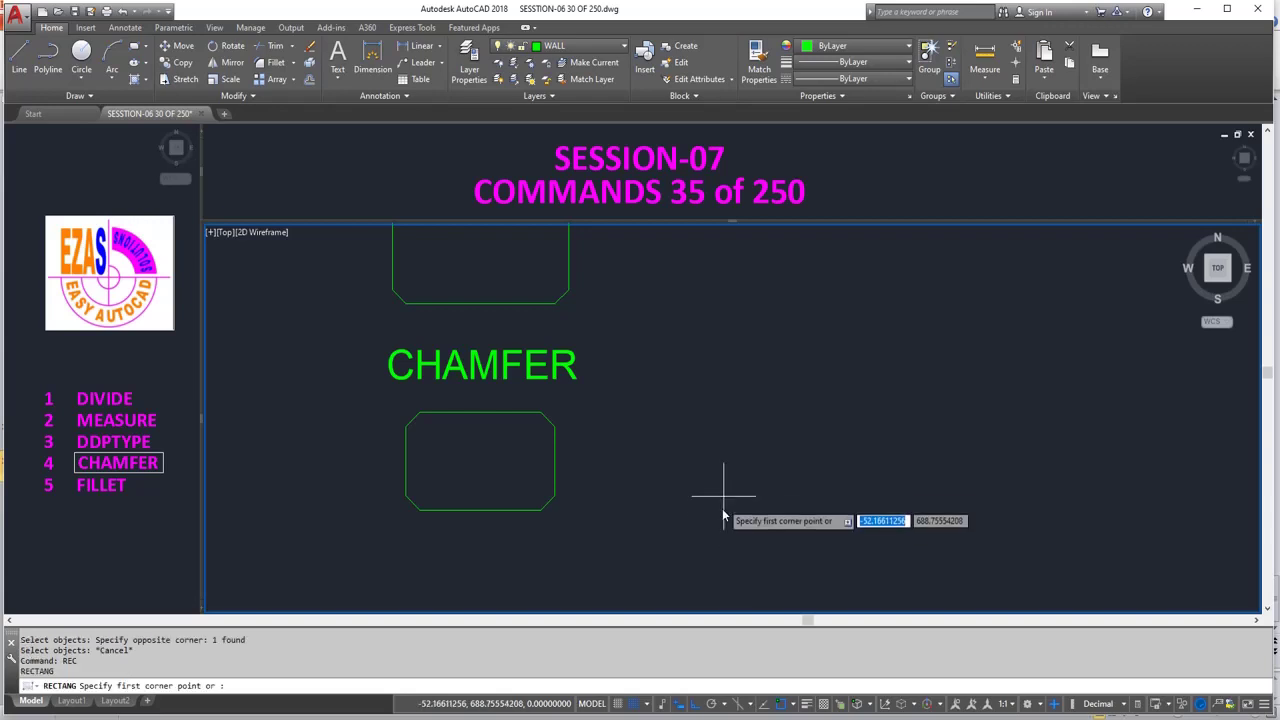
left_click(719, 529)
left_click(934, 411)
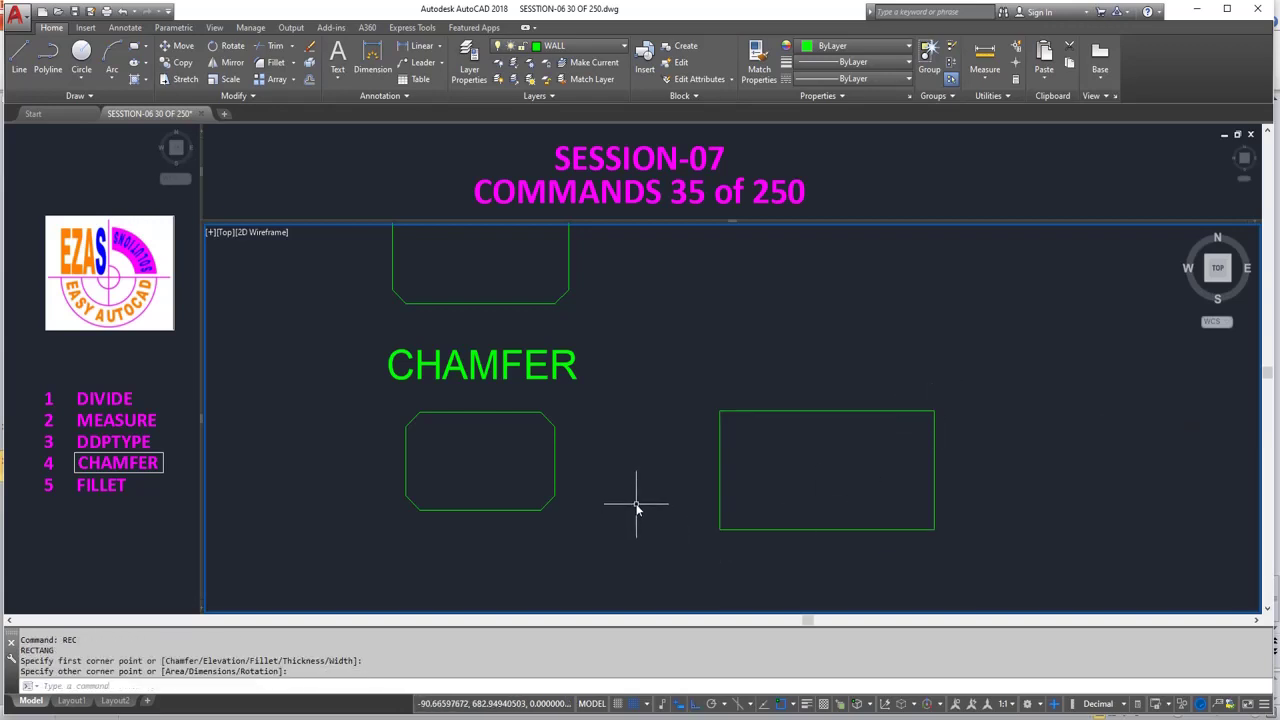
- Chamfer all four corners of the new rectangle at distances 5 and 5 using the Polyline option
type("cha")
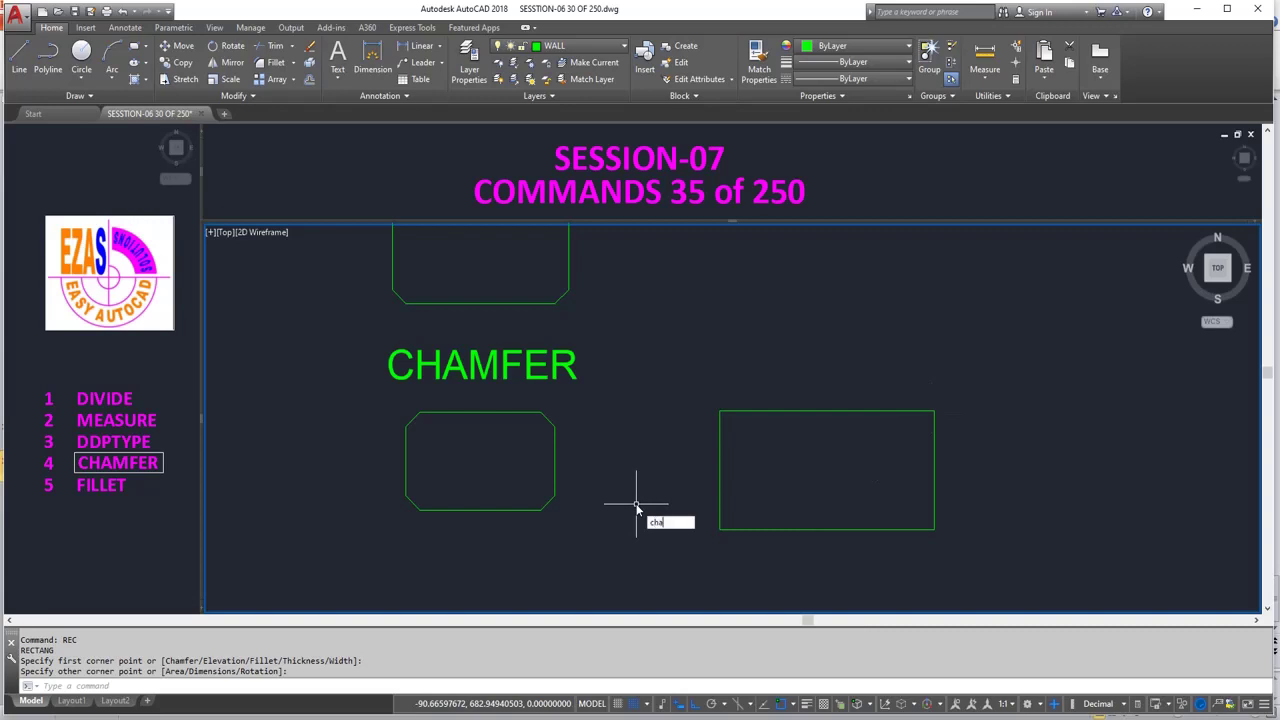
type("er")
key("Return")
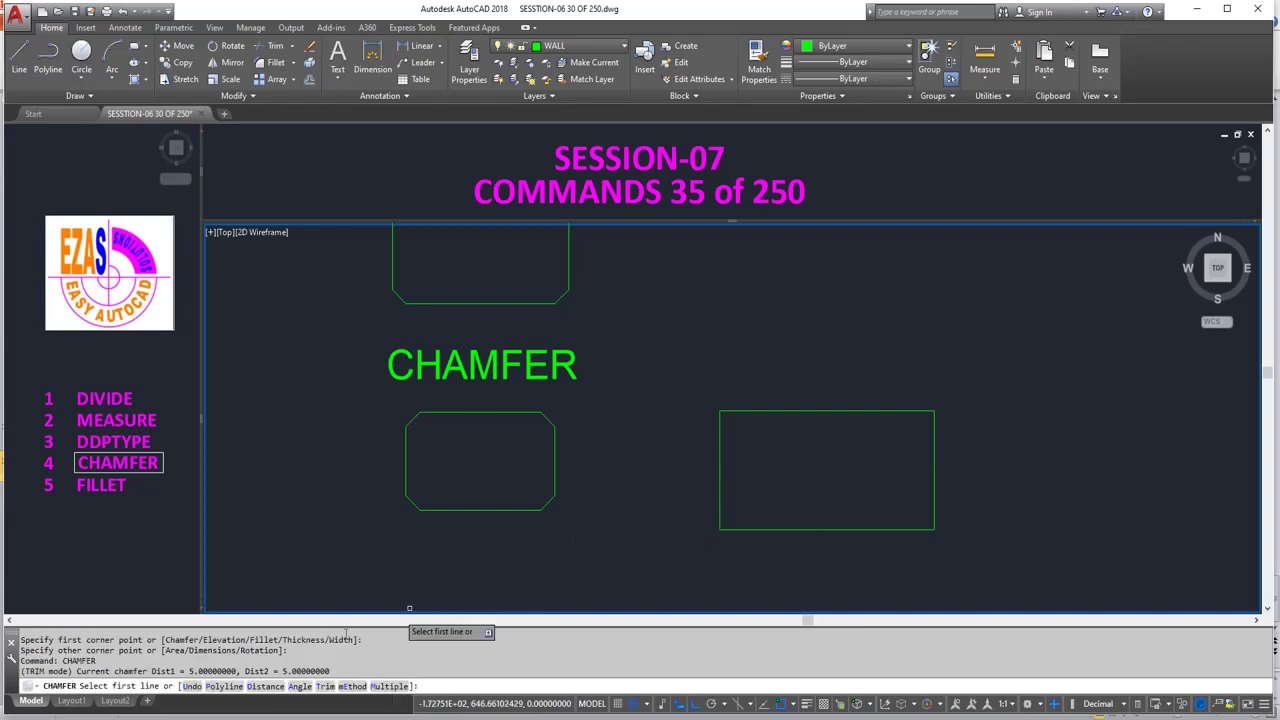
left_click(266, 686)
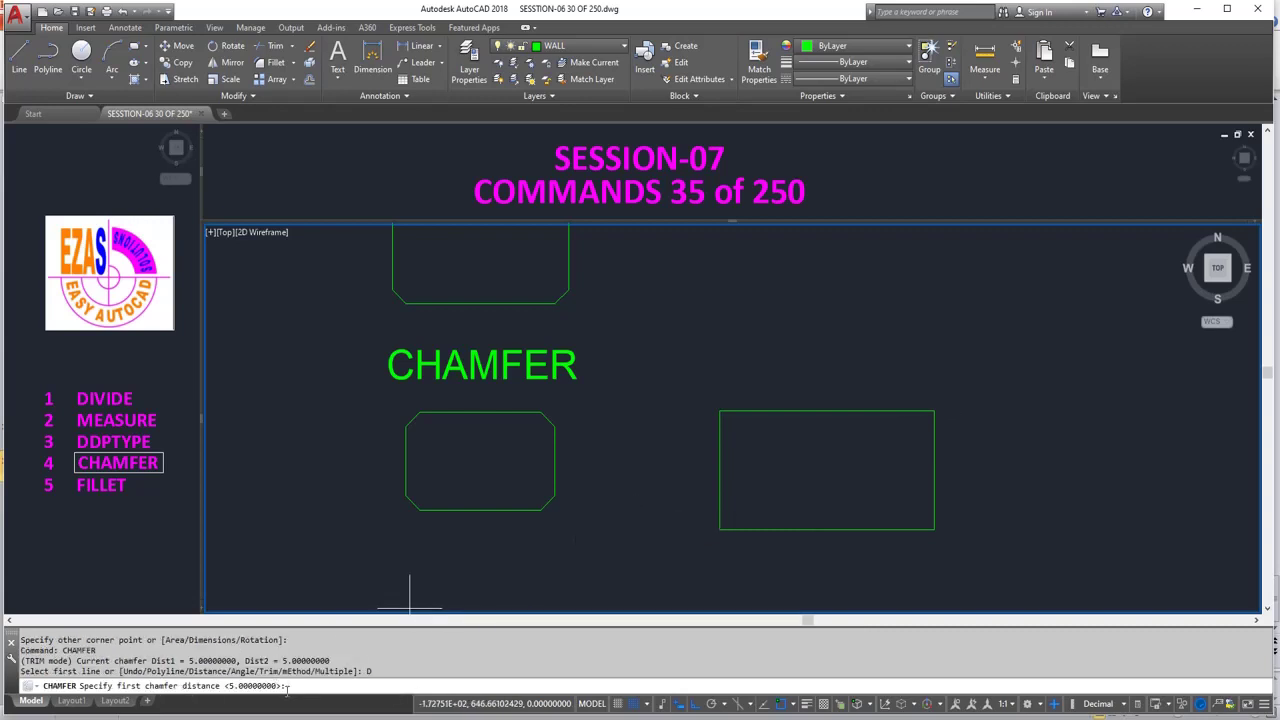
key("Return")
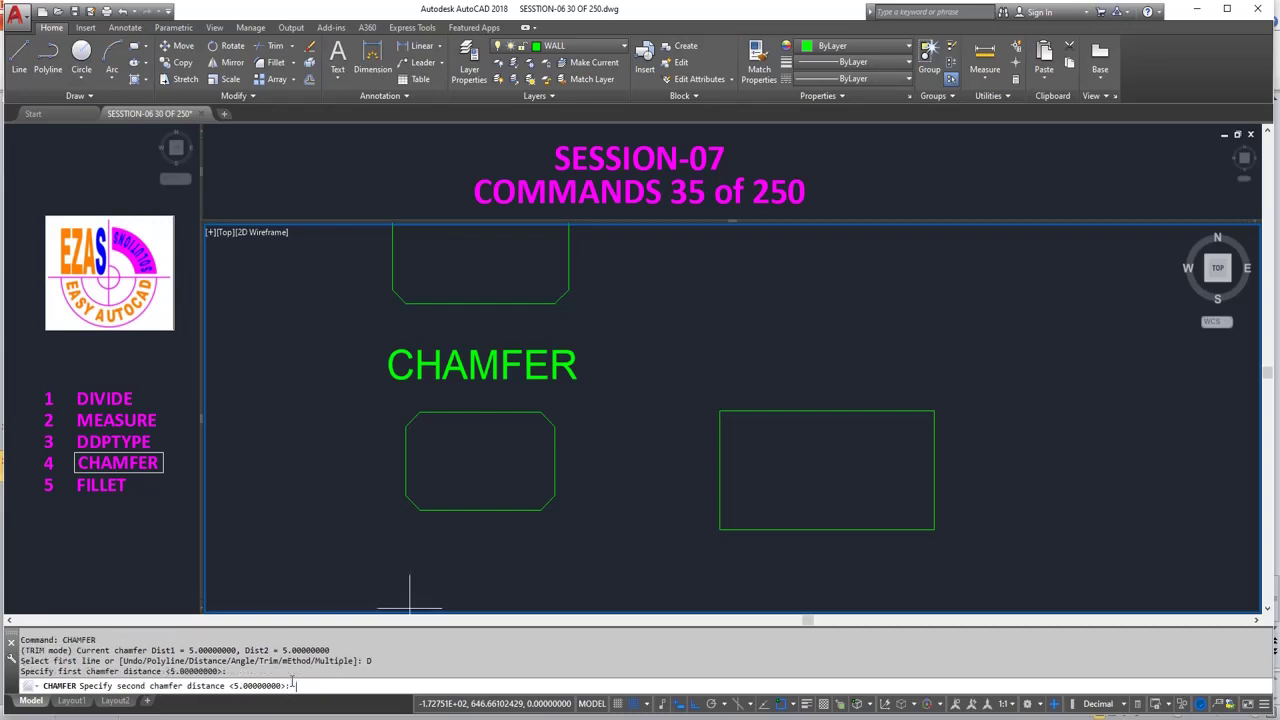
key("Return")
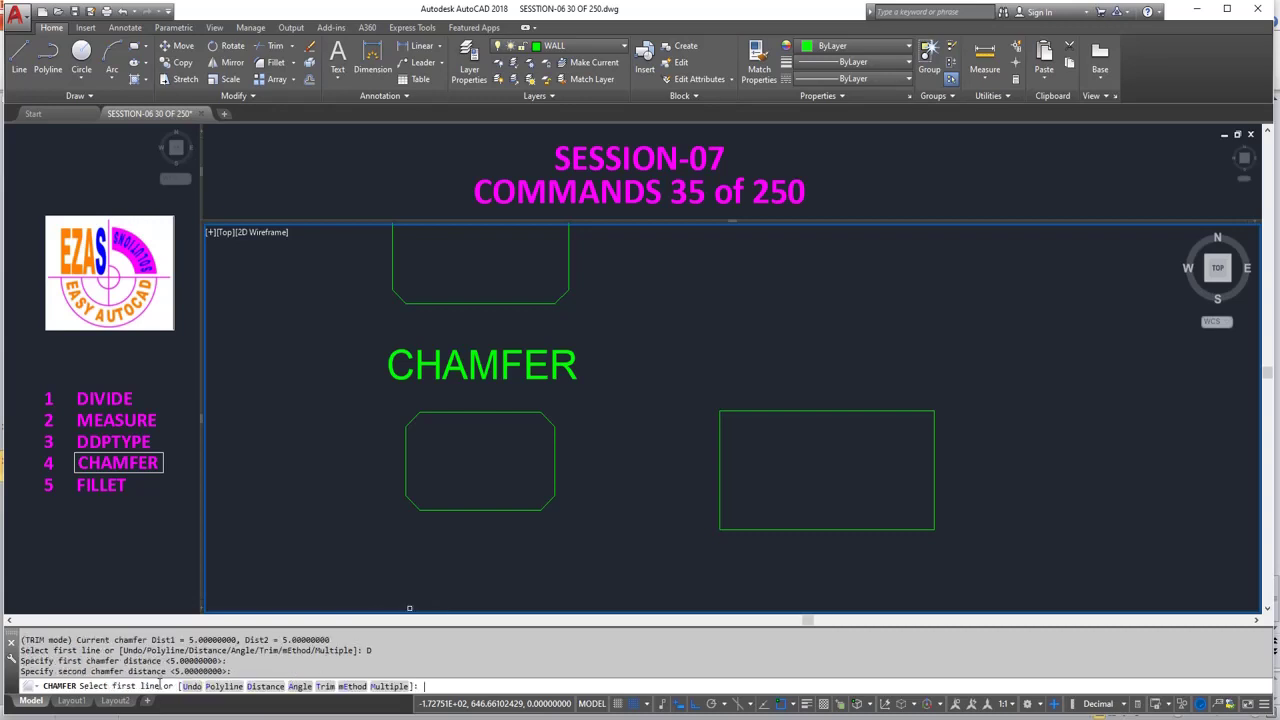
left_click(237, 684)
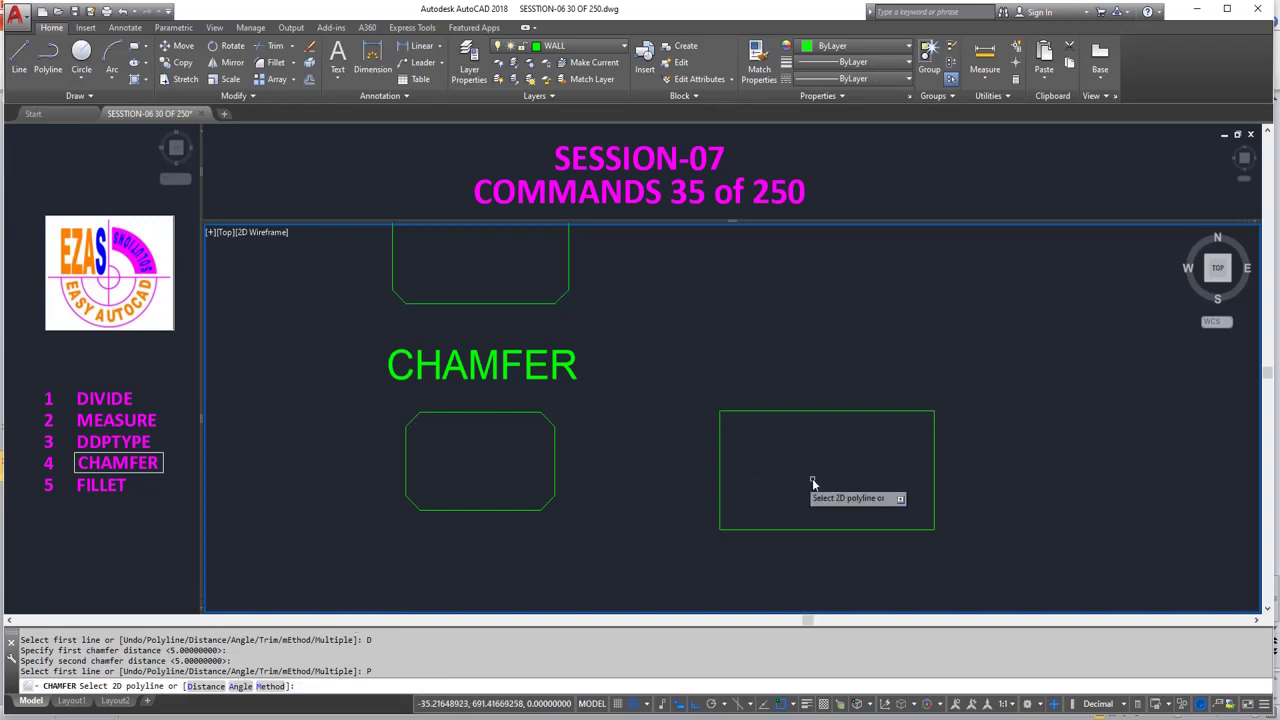
left_click(799, 532)
type("m")
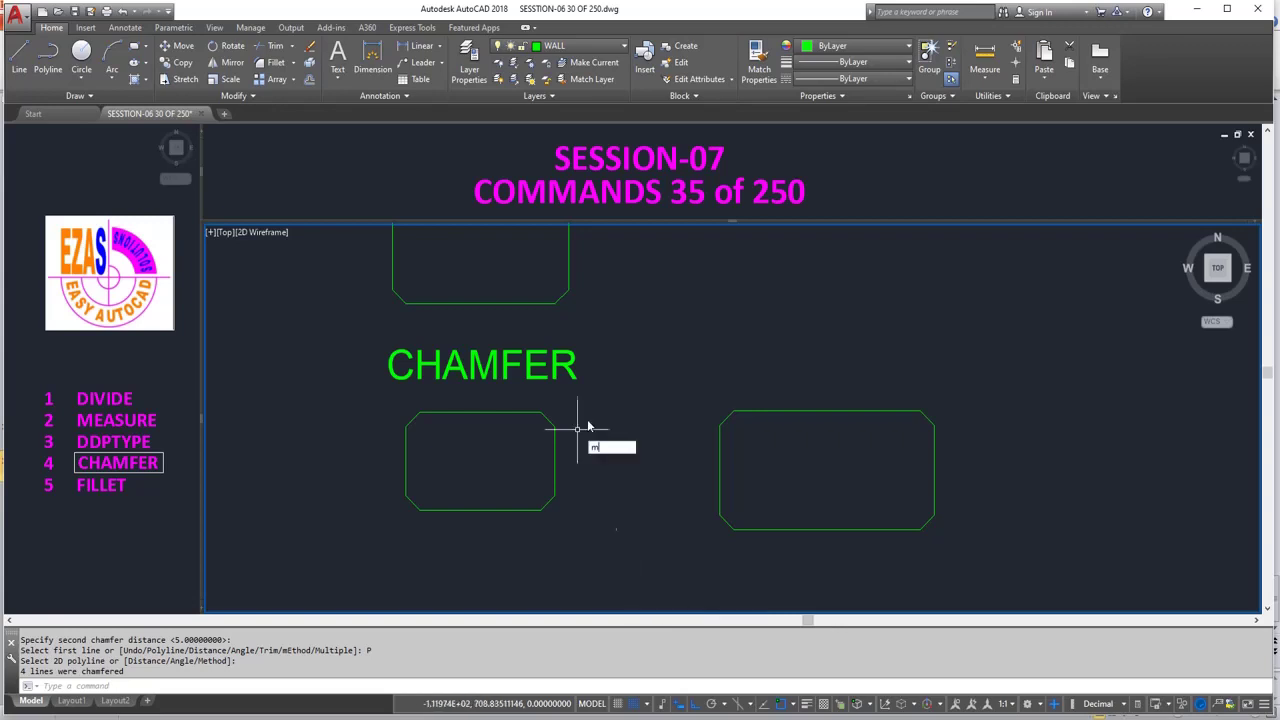
key("Return")
- Move the newly chamfered rectangle further left
left_click(777, 420)
left_click(774, 384)
key("Return")
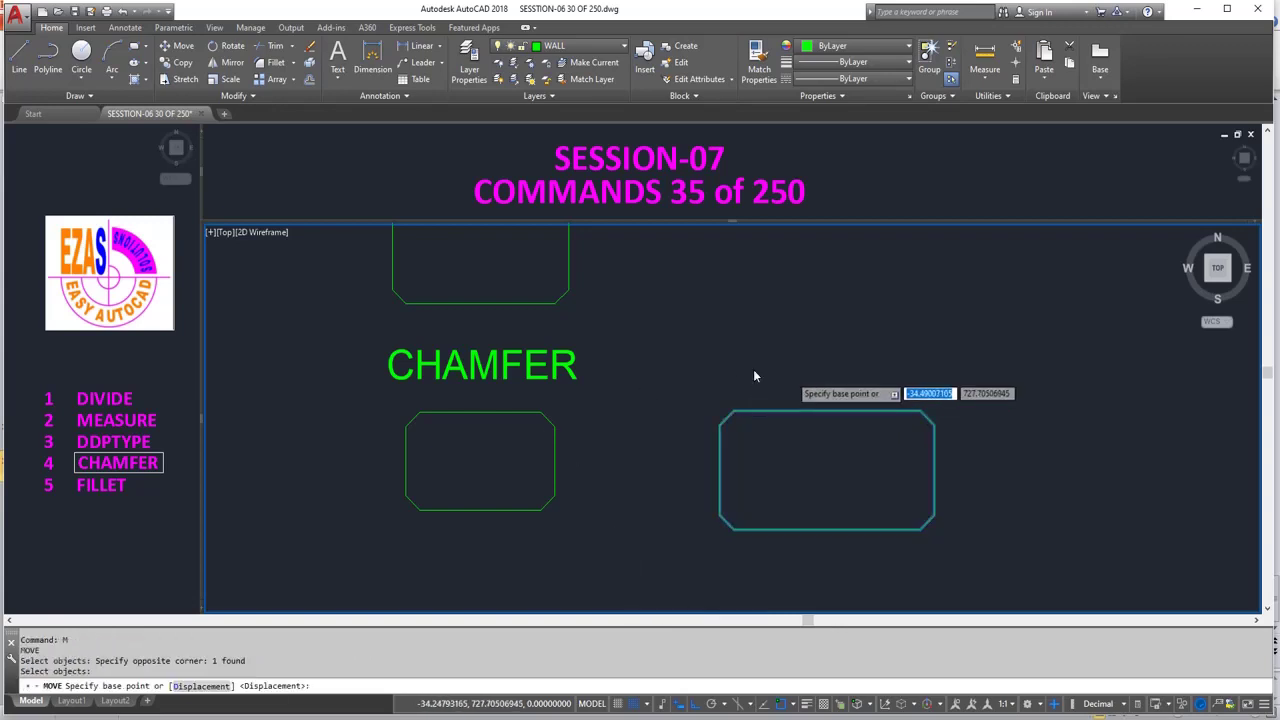
left_click(750, 375)
left_click(646, 428)
- Move the other selected chamfer example down and left into its new position
type("m")
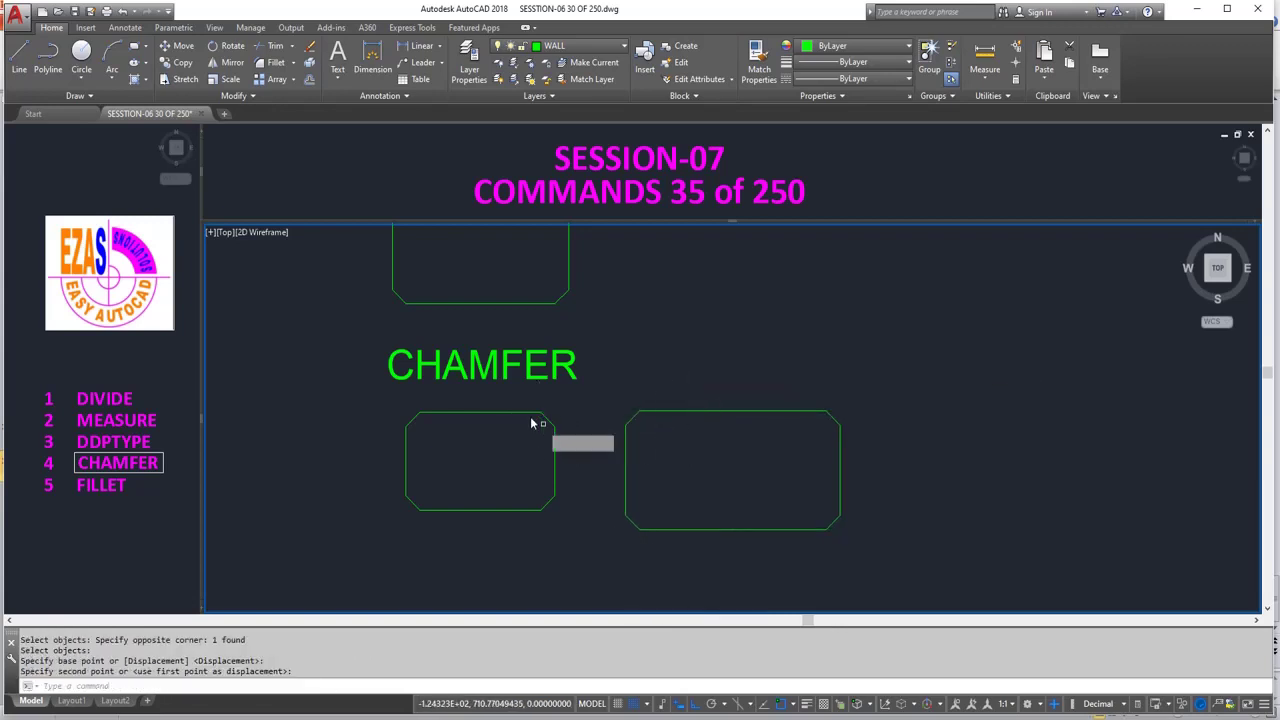
key("Return")
left_click(531, 420)
left_click(476, 380)
key("Return")
left_click(501, 432)
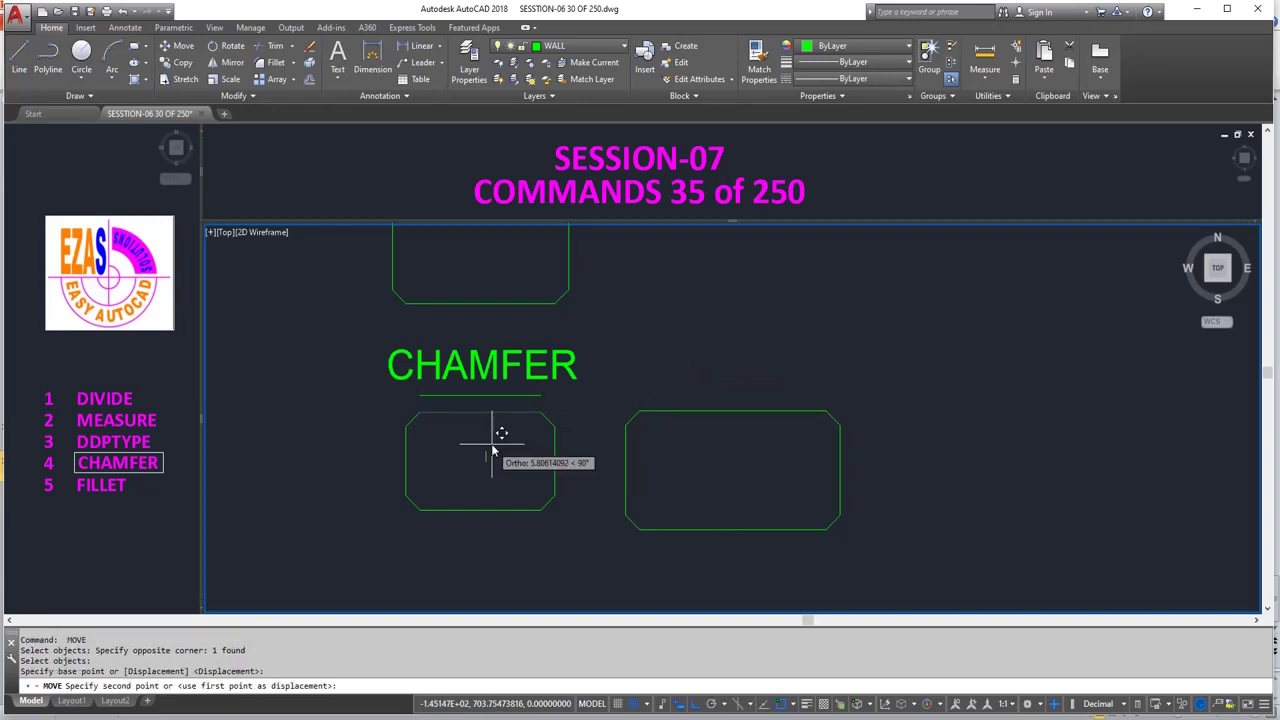
left_click(343, 569)
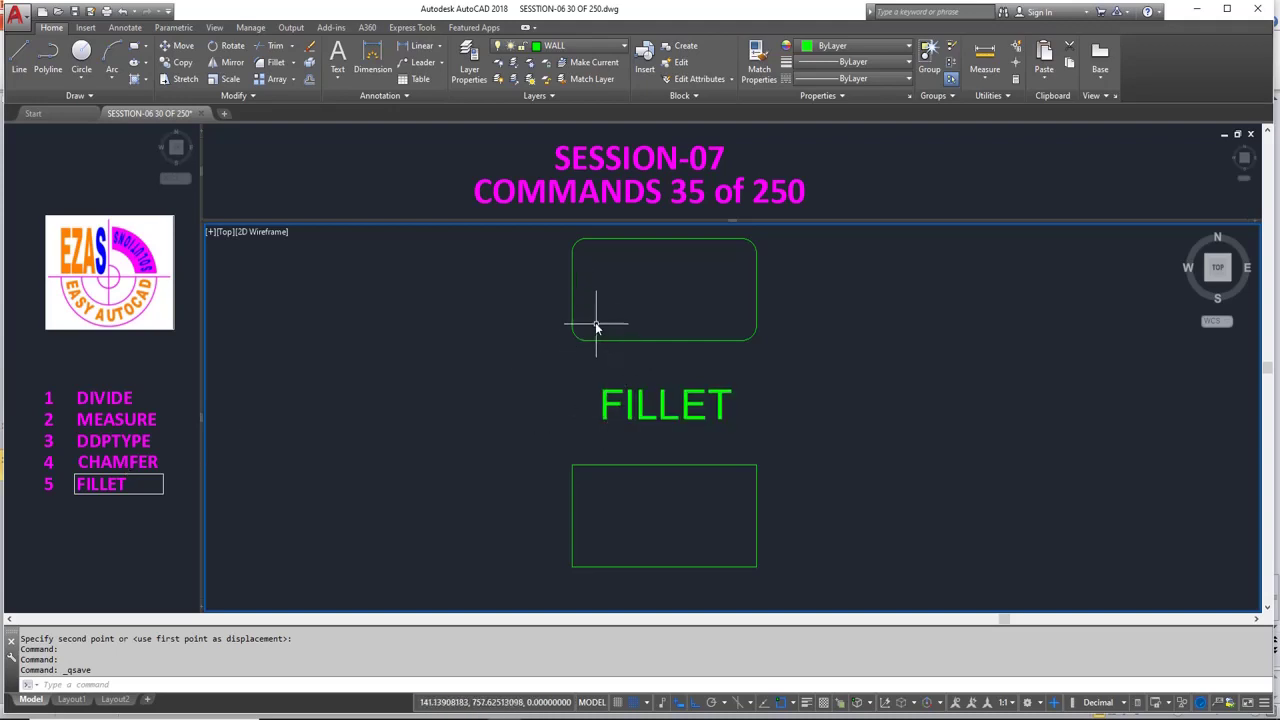
- Bring both FILLET rectangles into view and start FILLET with radius 5
scroll(591, 321, "up", 3)
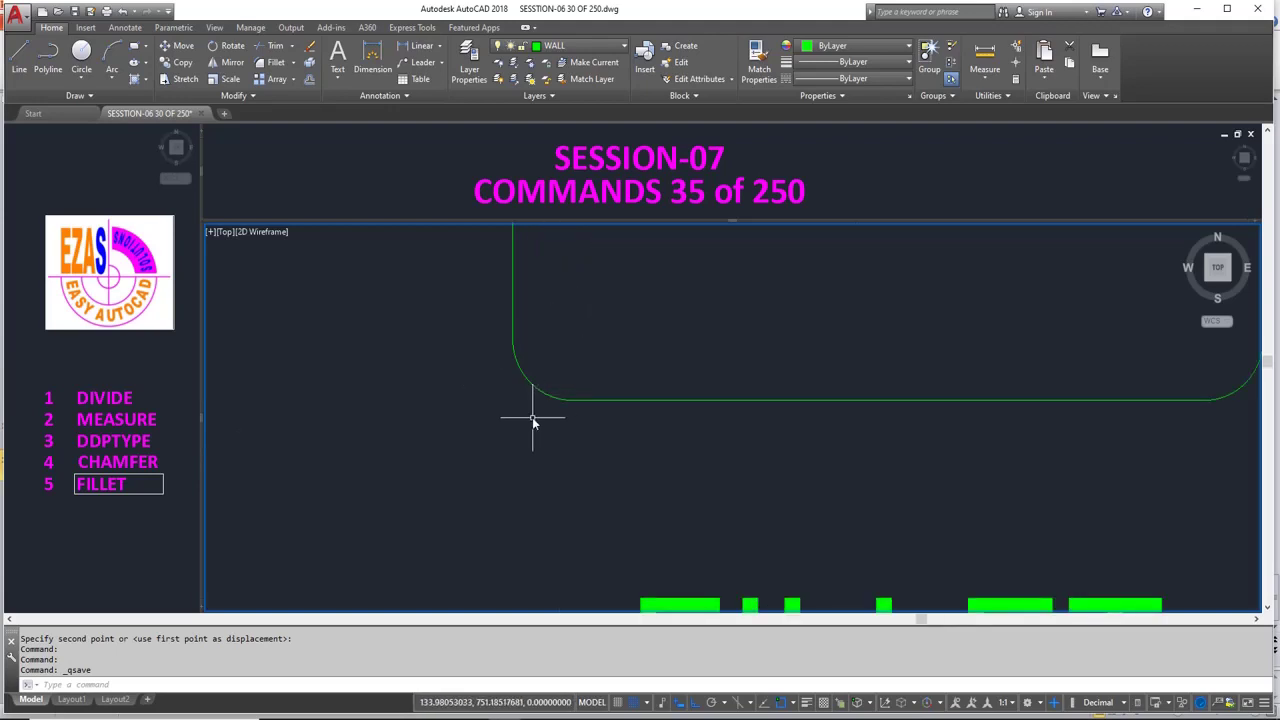
scroll(532, 417, "down", 3)
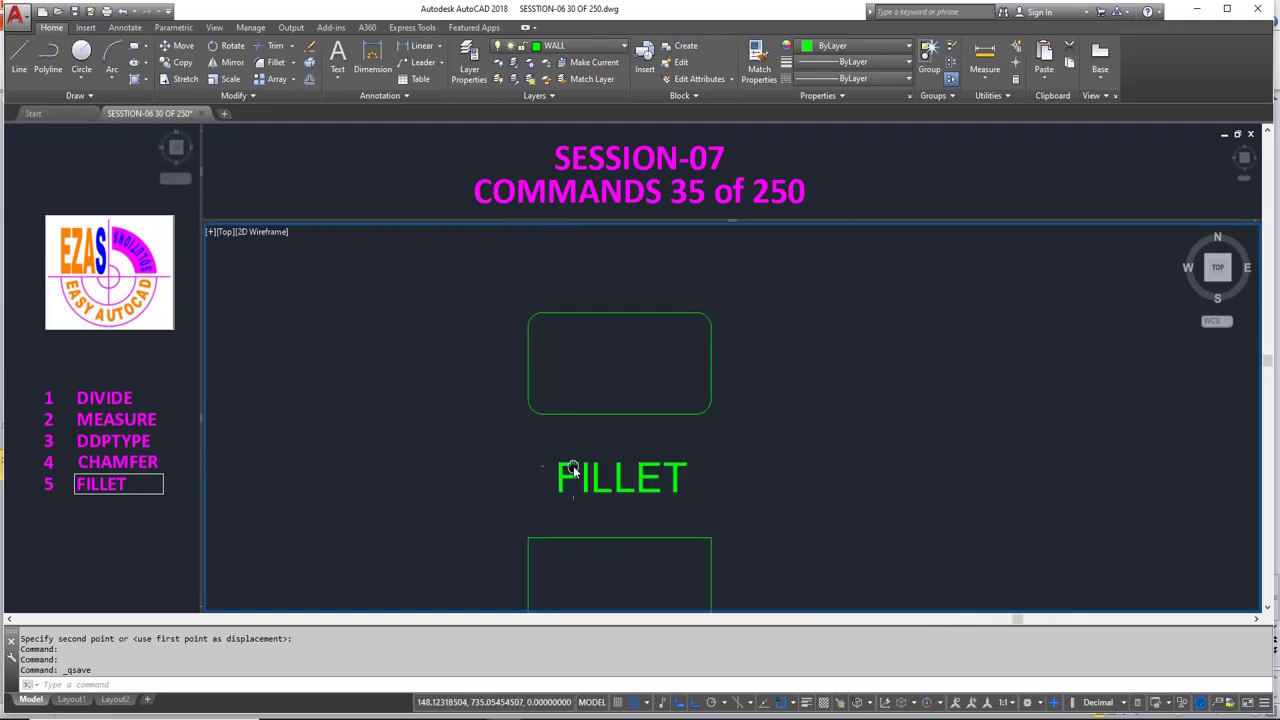
middle_click_drag(574, 473, 565, 398)
type("f")
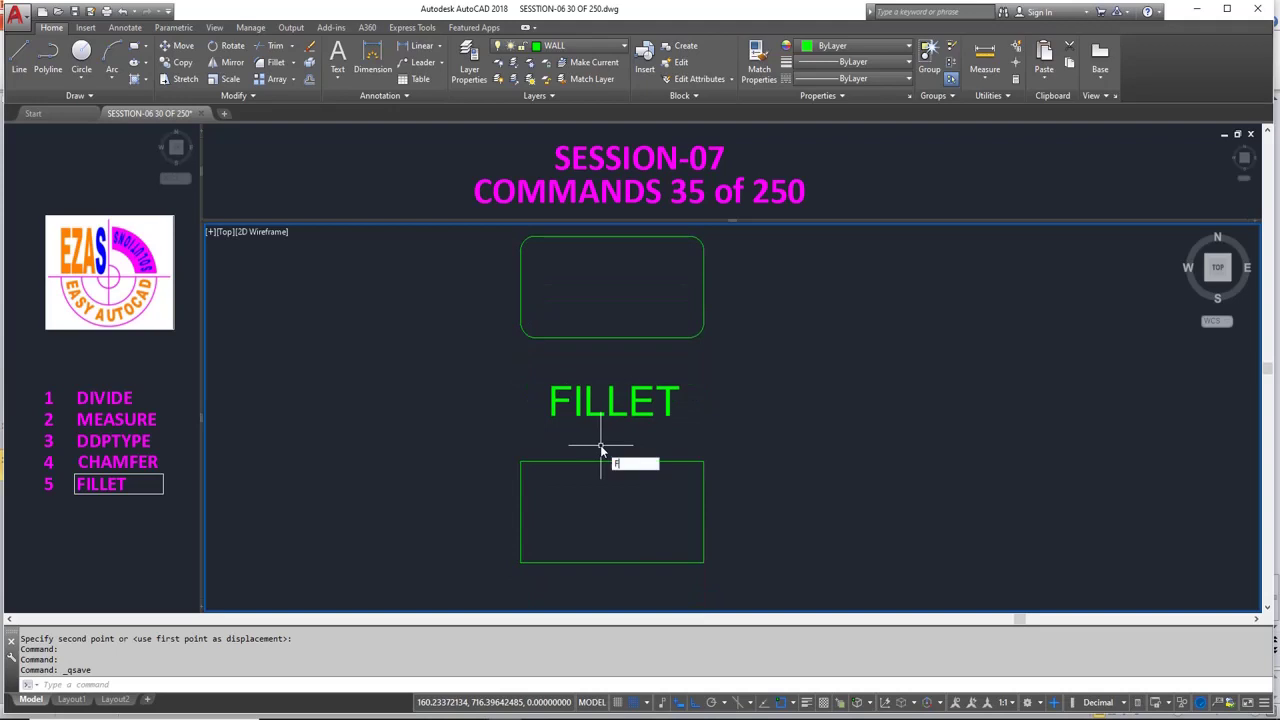
key("Return")
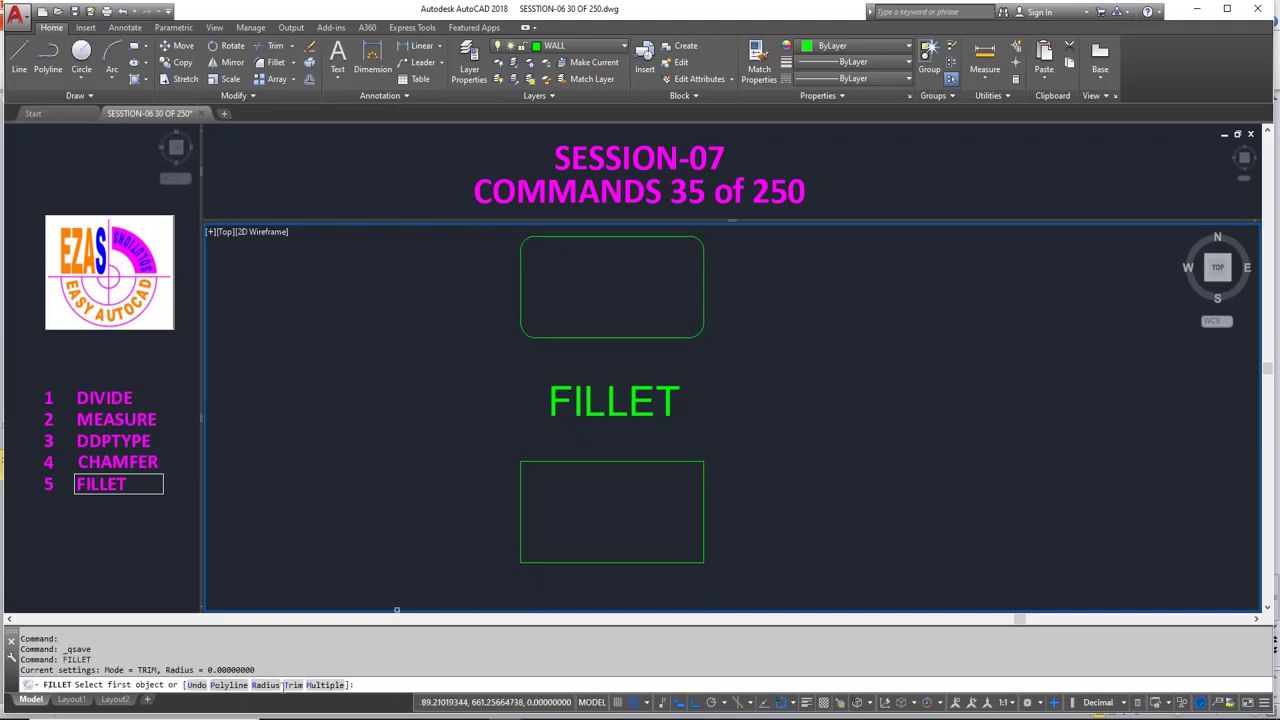
left_click(266, 685)
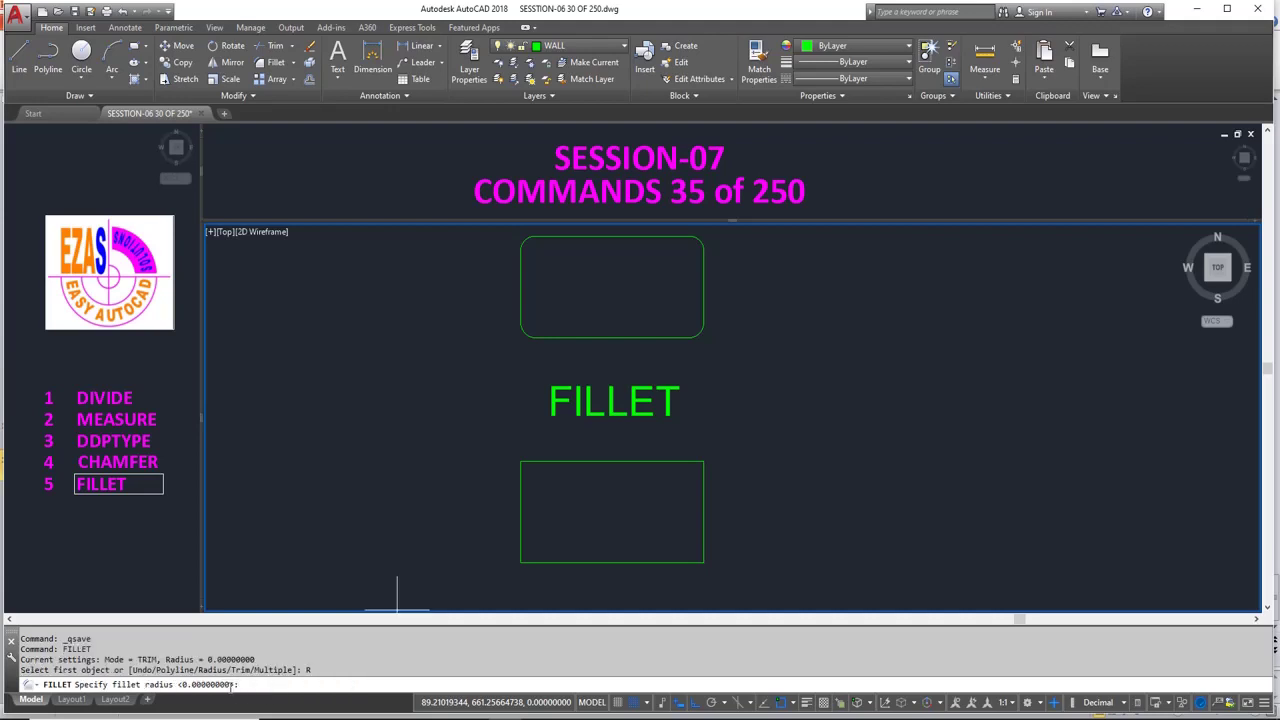
type("5")
key("Return")
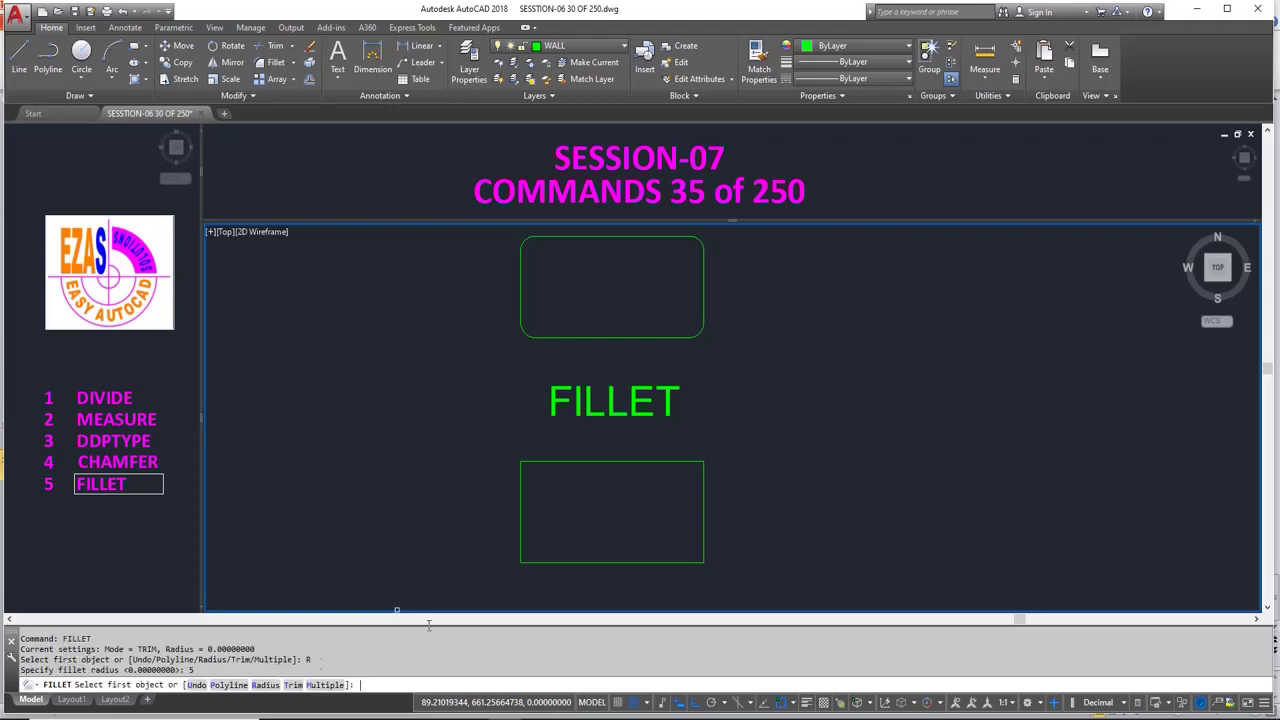
- Round the lower rectangle's bottom-left, bottom-right and top-left corners with radius 5
left_click(521, 534)
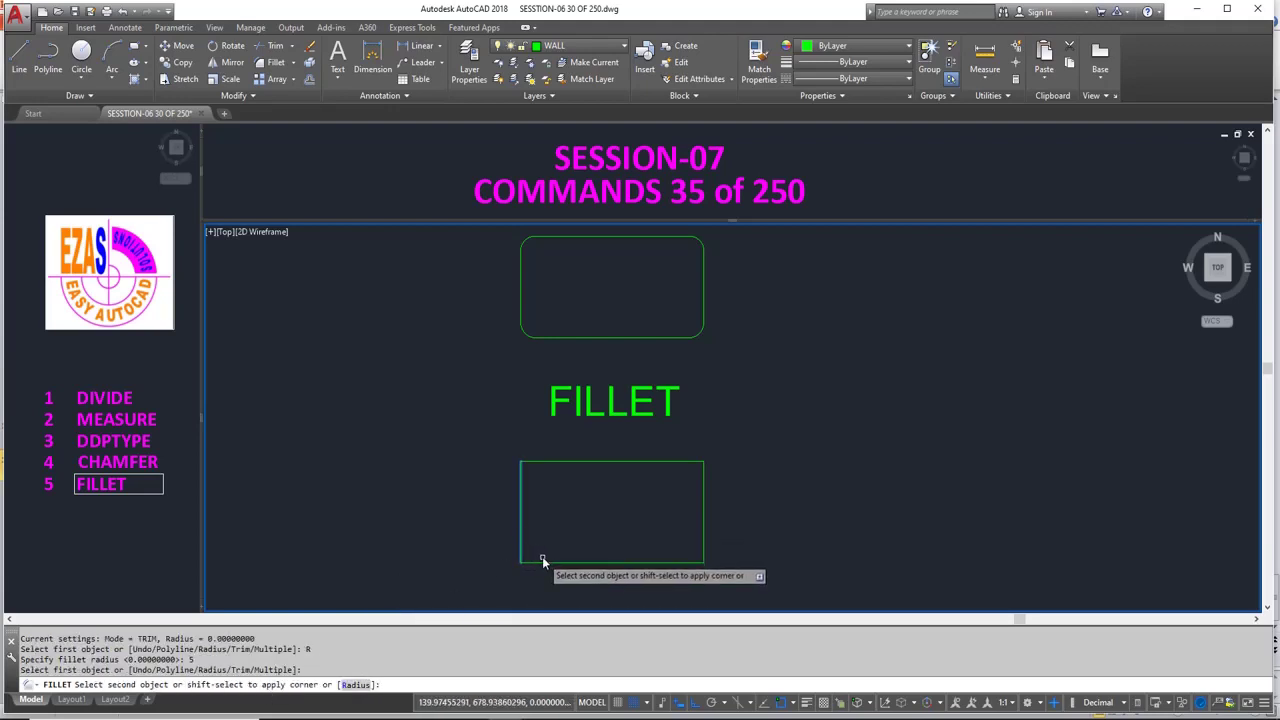
left_click(544, 561)
scroll(530, 566, "up", 3)
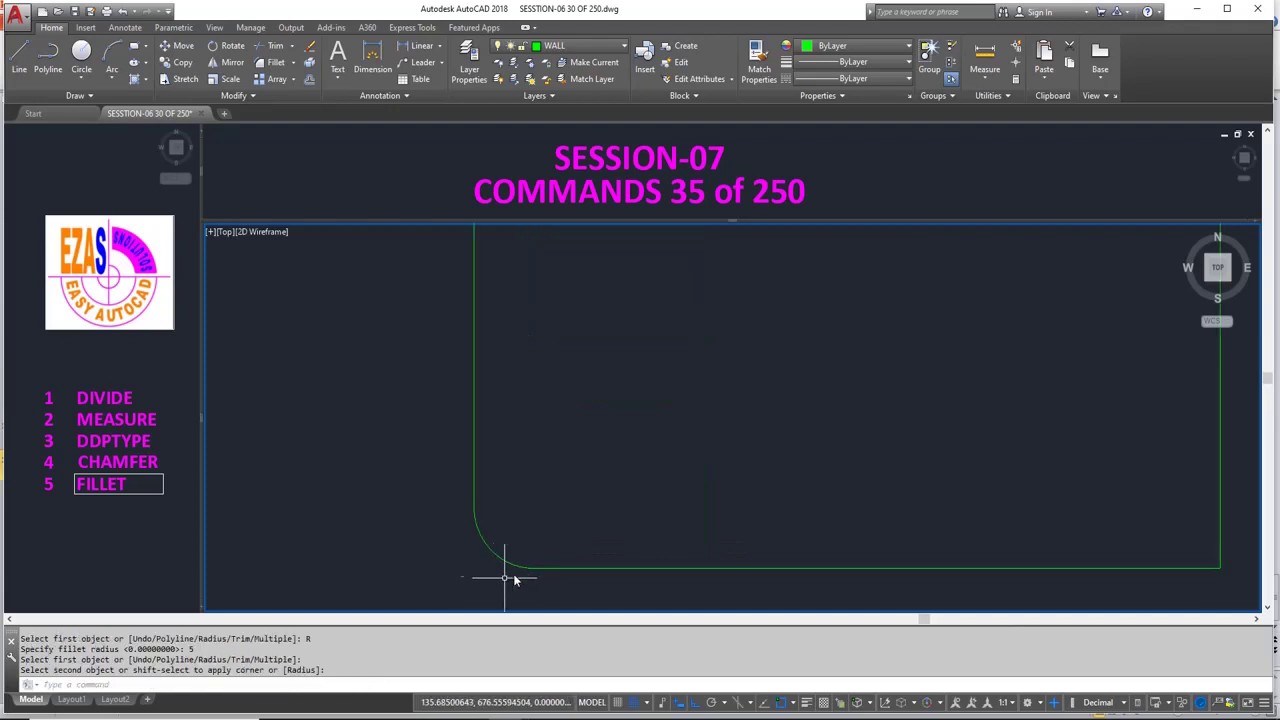
scroll(495, 555, "down", 5)
key("Return")
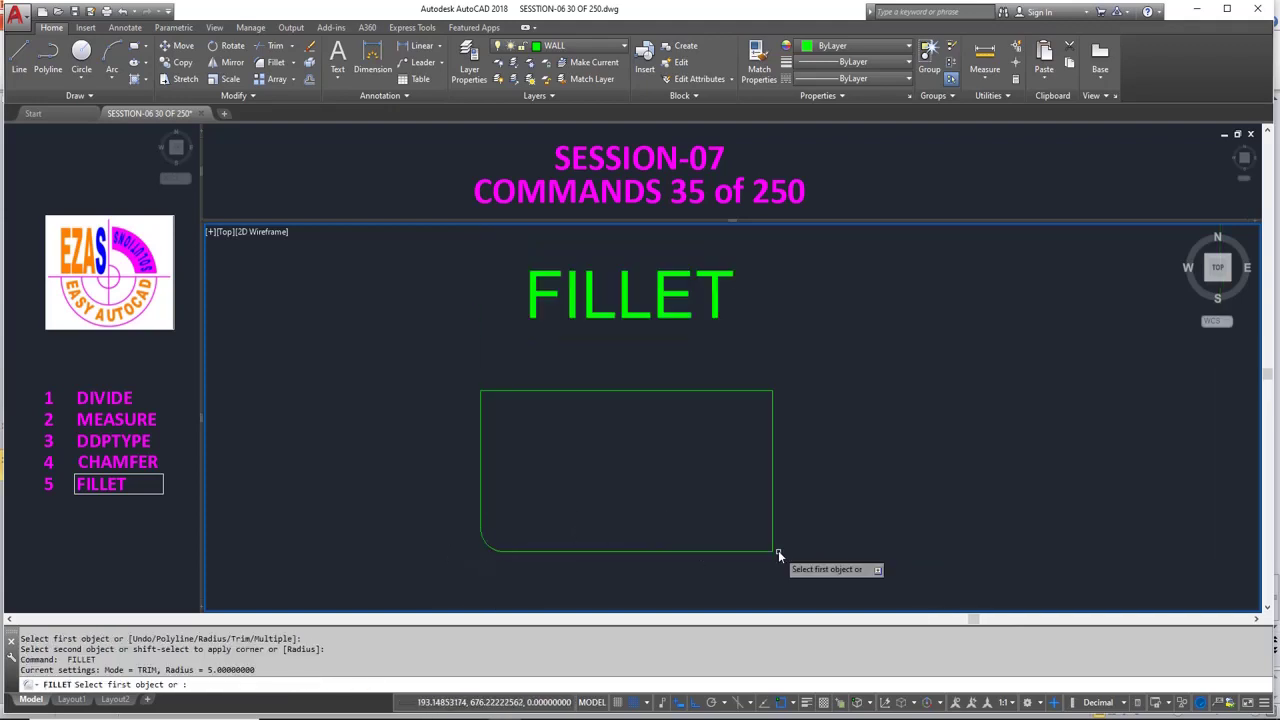
left_click(765, 550)
left_click(772, 540)
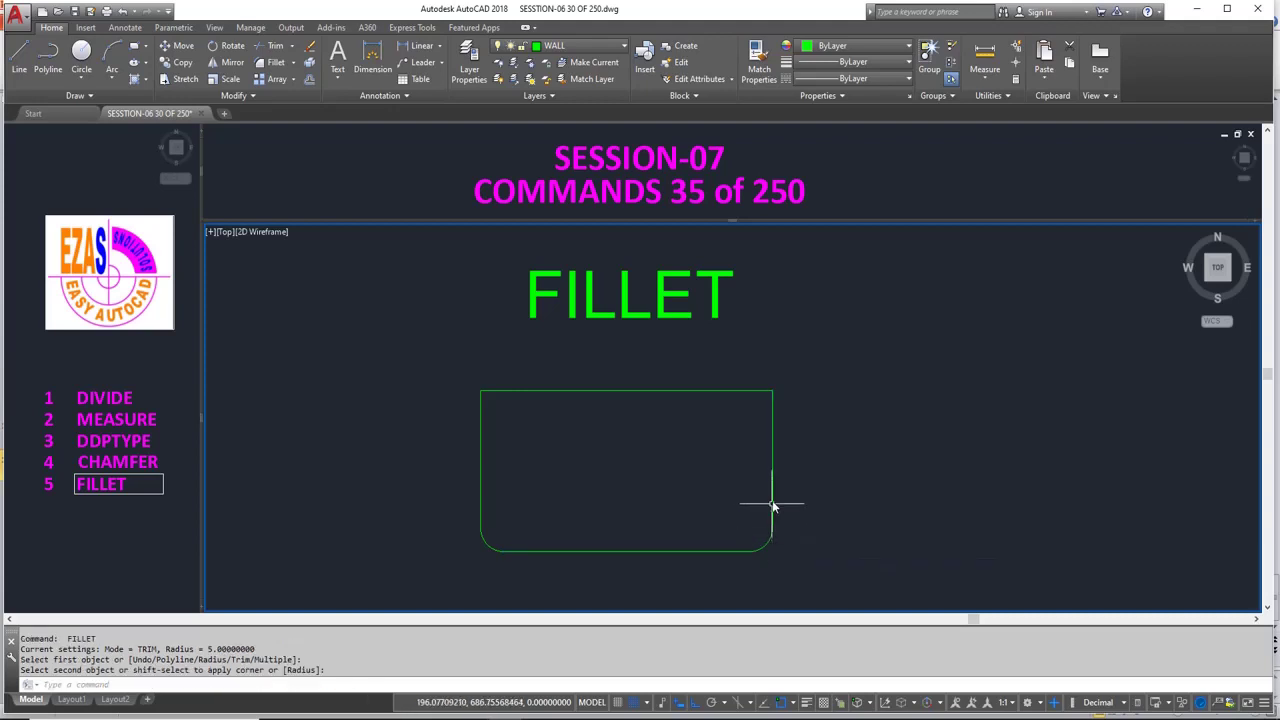
key("Return")
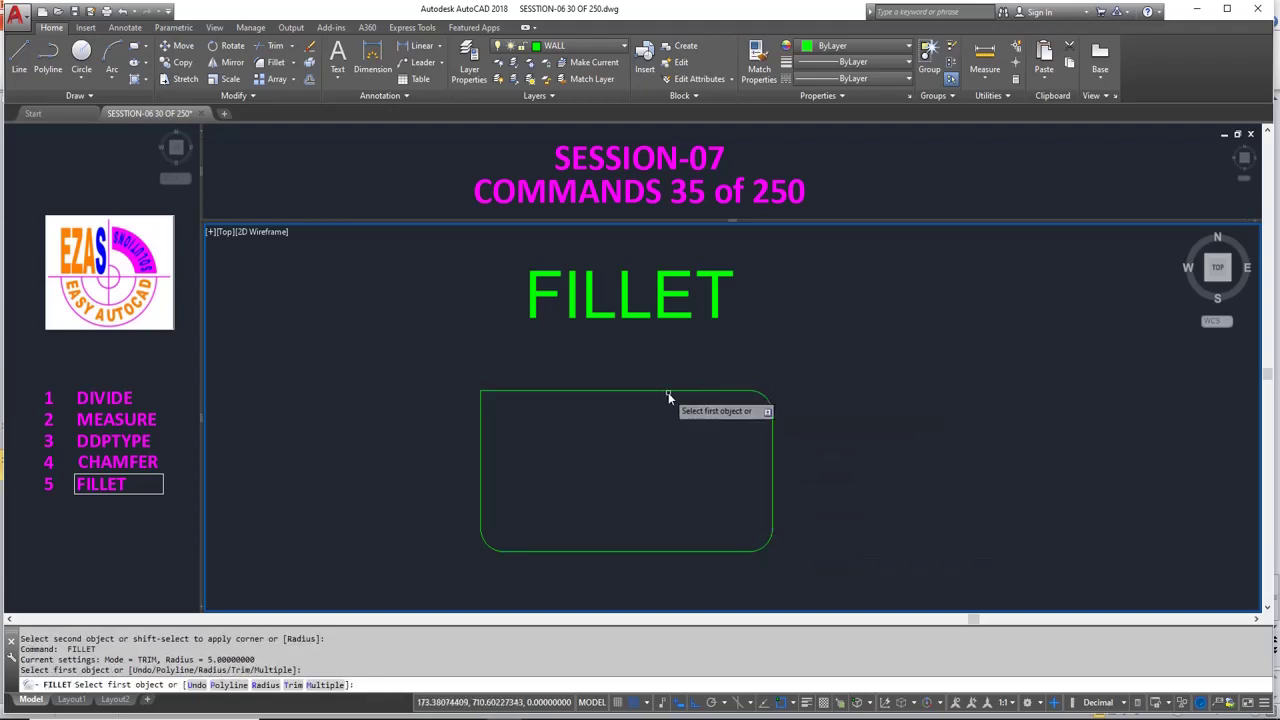
left_click(668, 392)
left_click(481, 437)
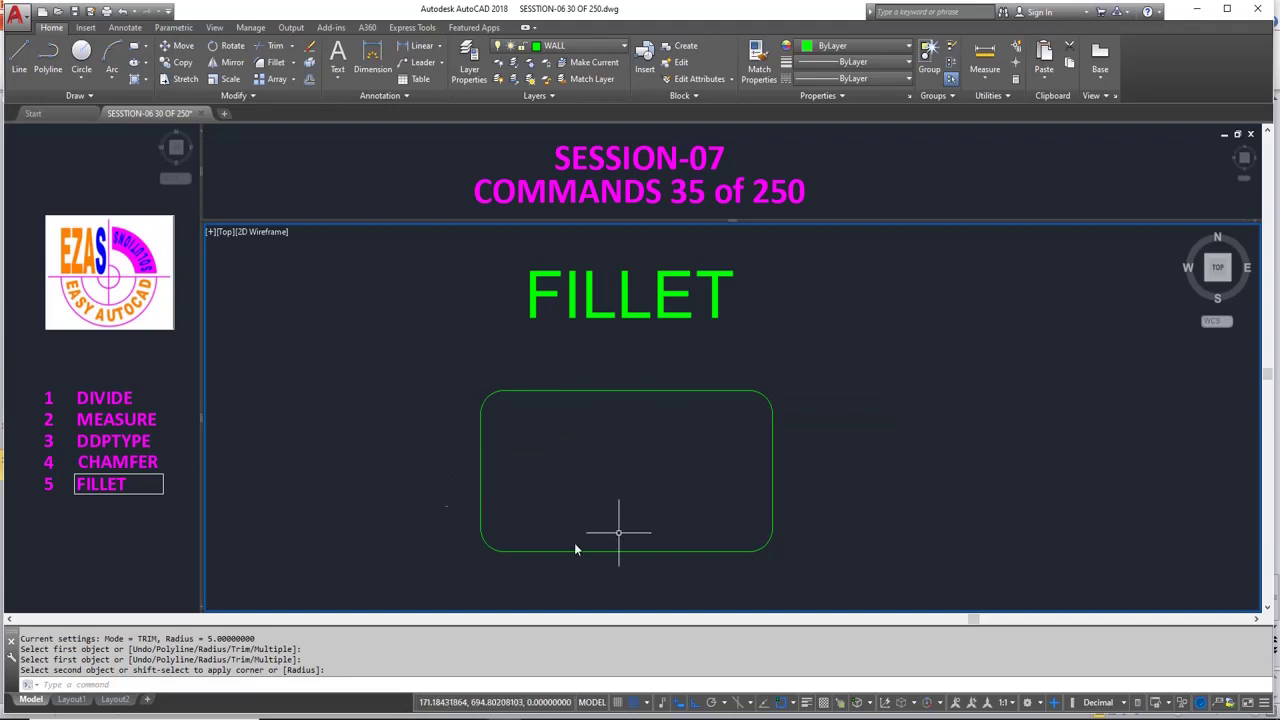
scroll(521, 450, "down", 2)
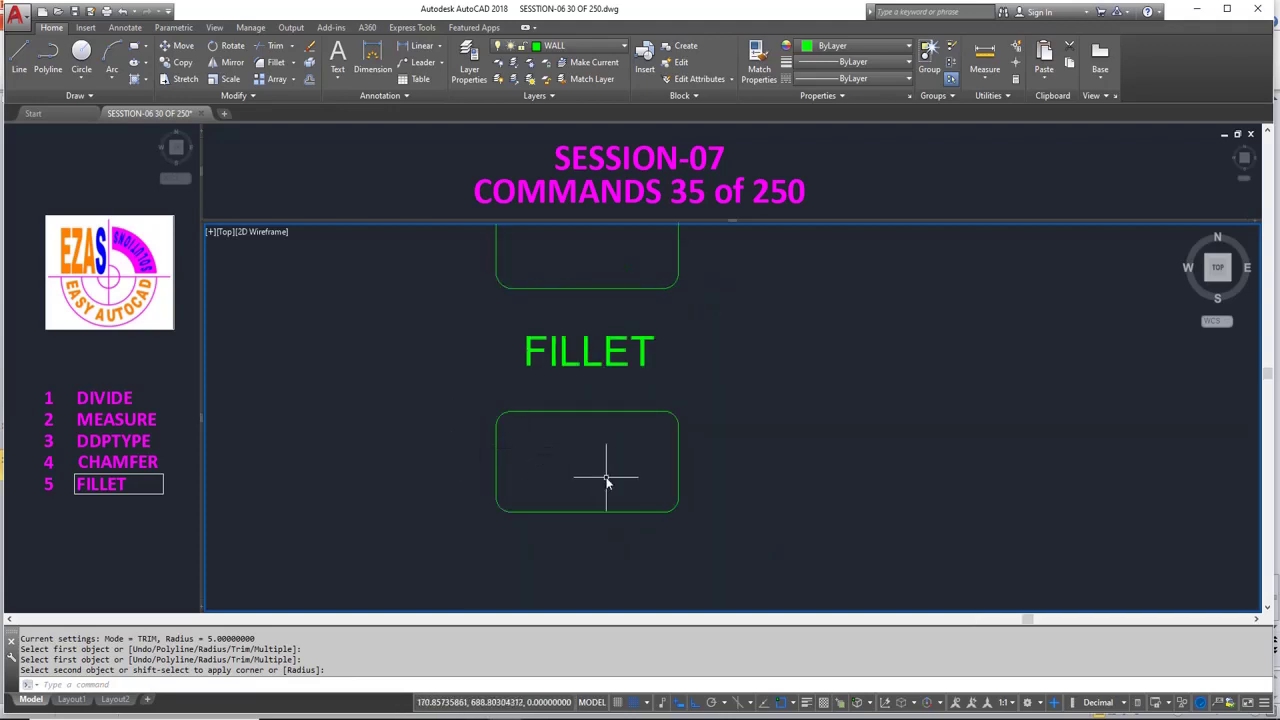
middle_click_drag(603, 477, 594, 526)
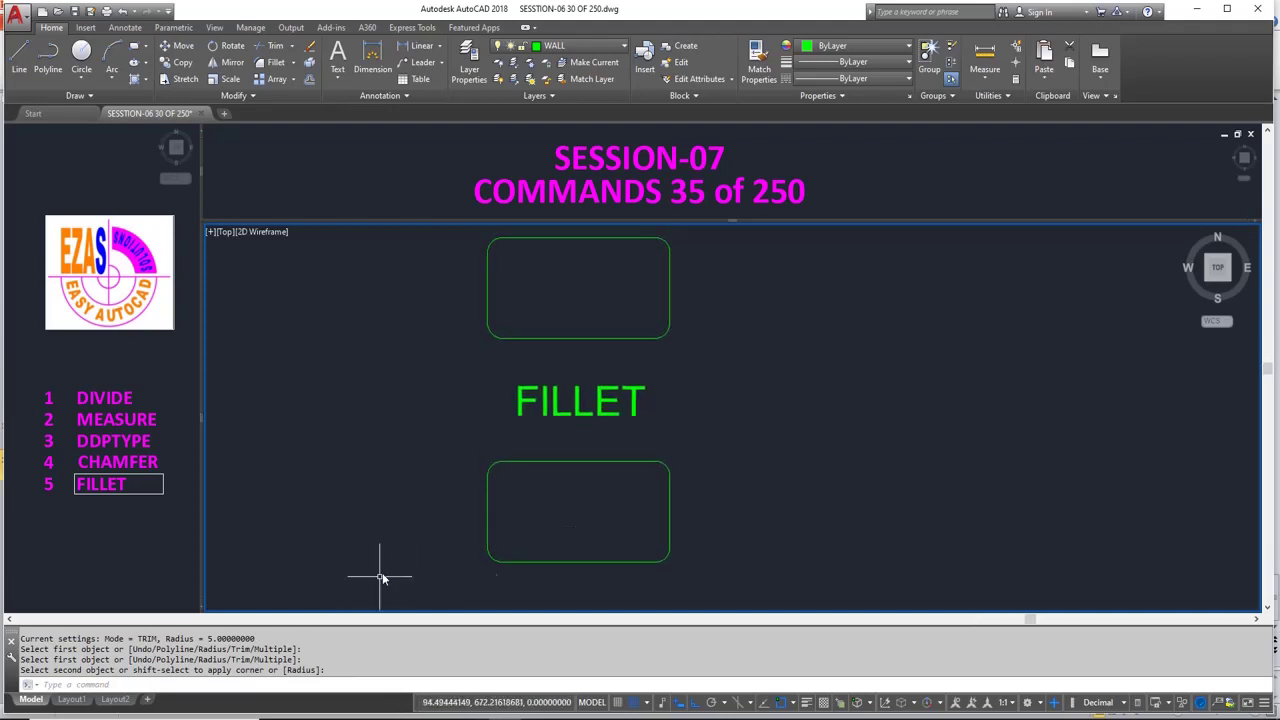
- Draw a new rectangle to the right of the lower FILLET rectangle
key("Return")
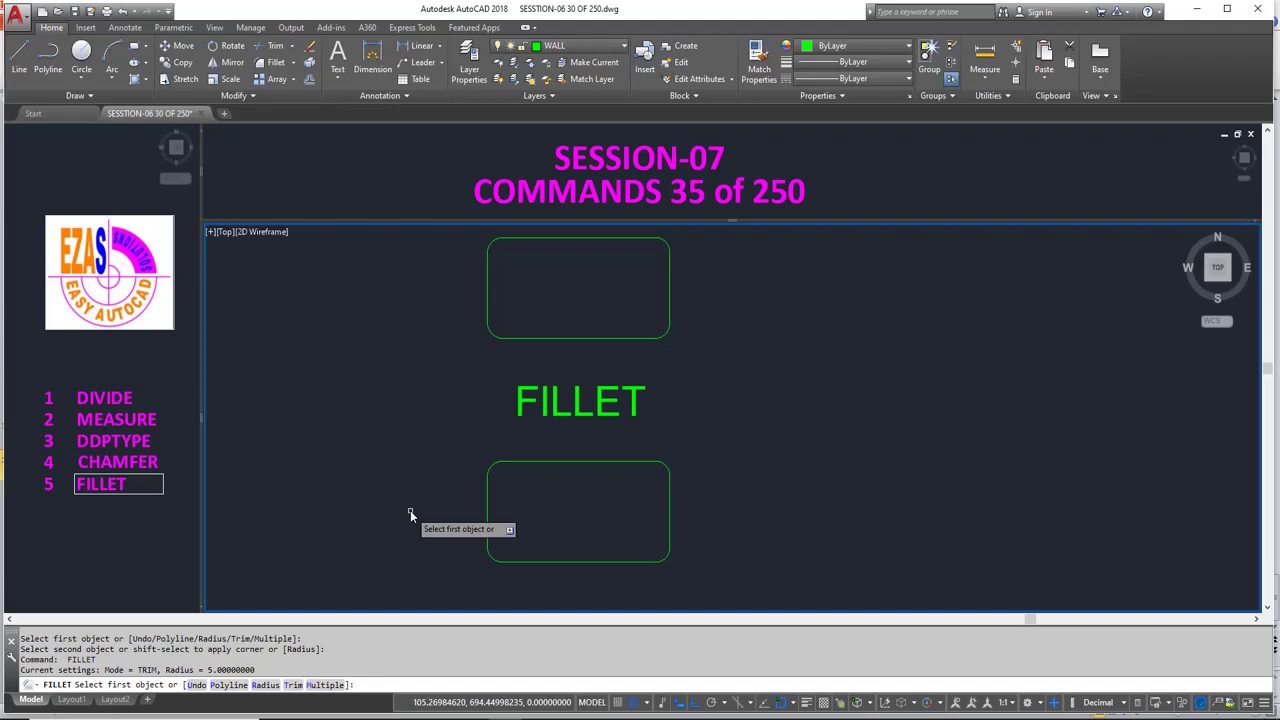
key("Escape")
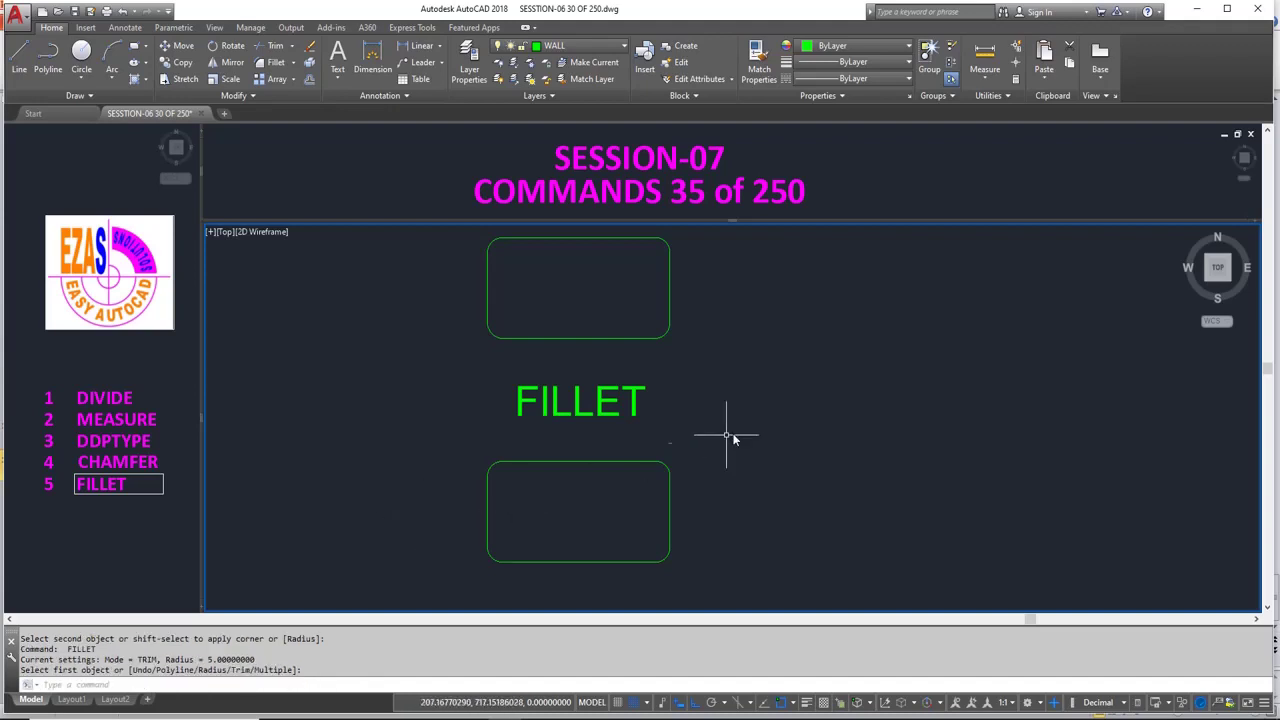
type("rec")
key("Return")
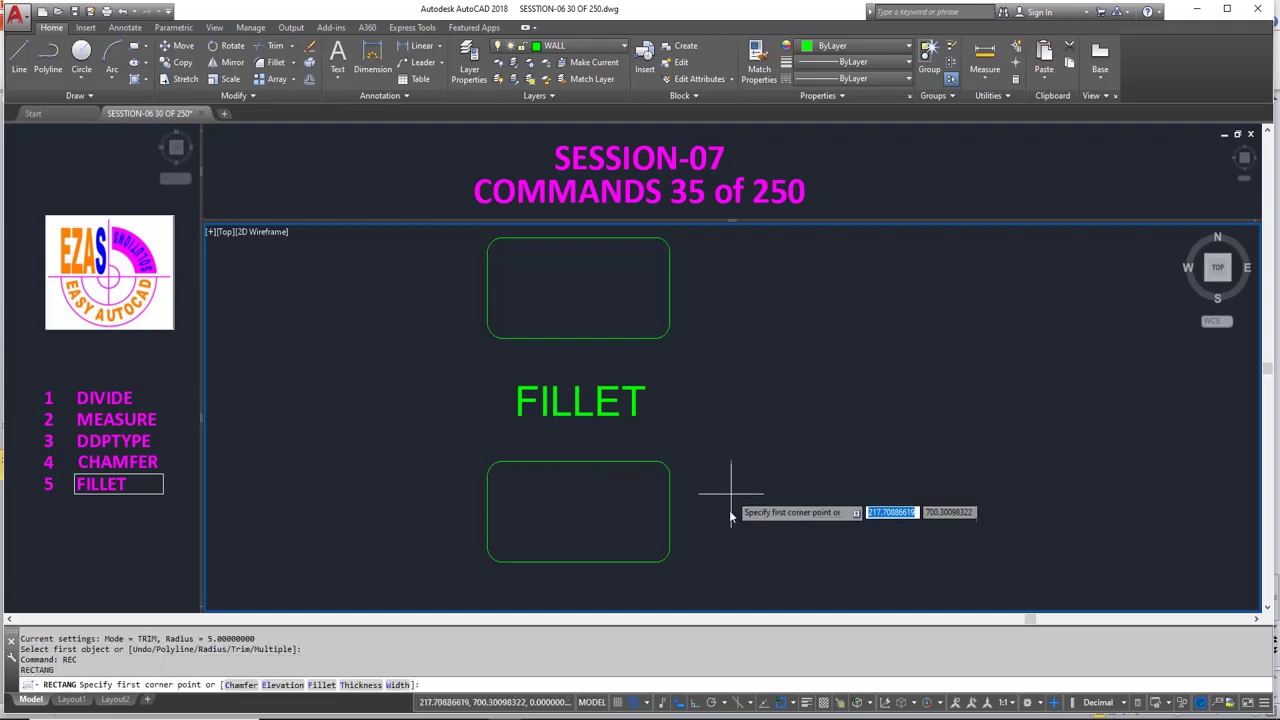
left_click(775, 549)
left_click(967, 444)
type("FILLET")
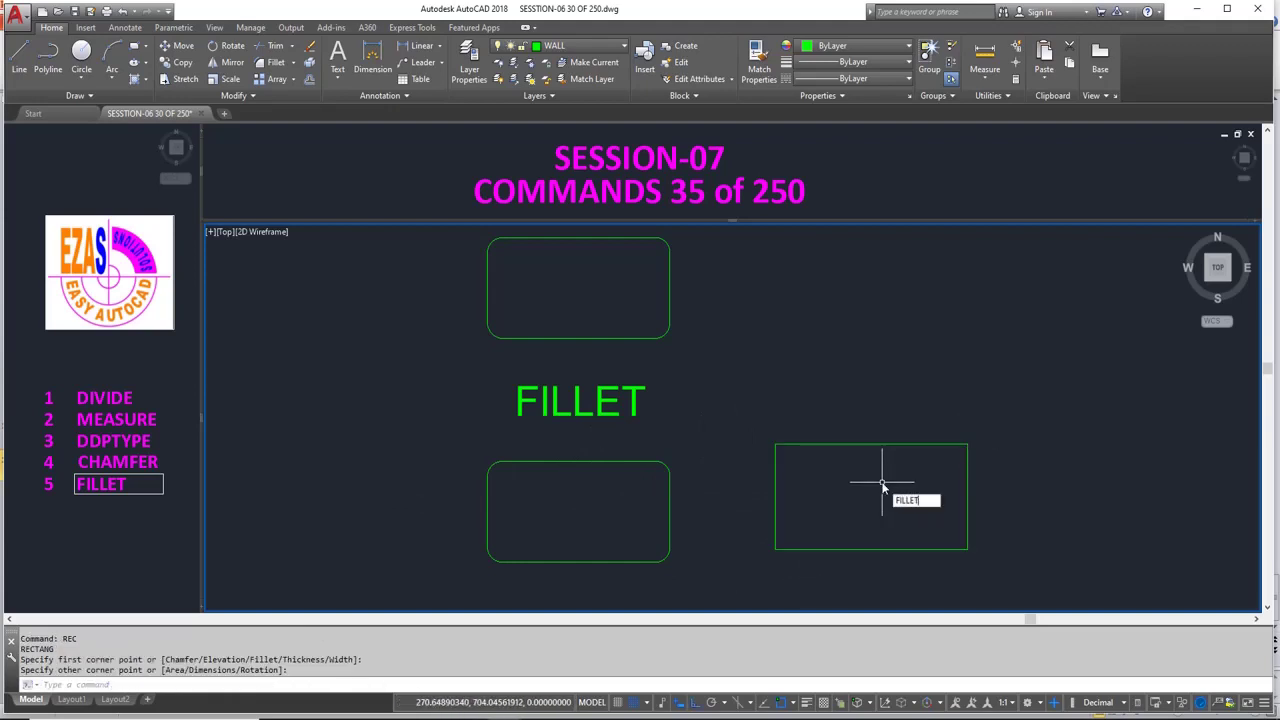
- Round all four corners of the new rectangle at radius 5 using the Polyline option
key("Return")
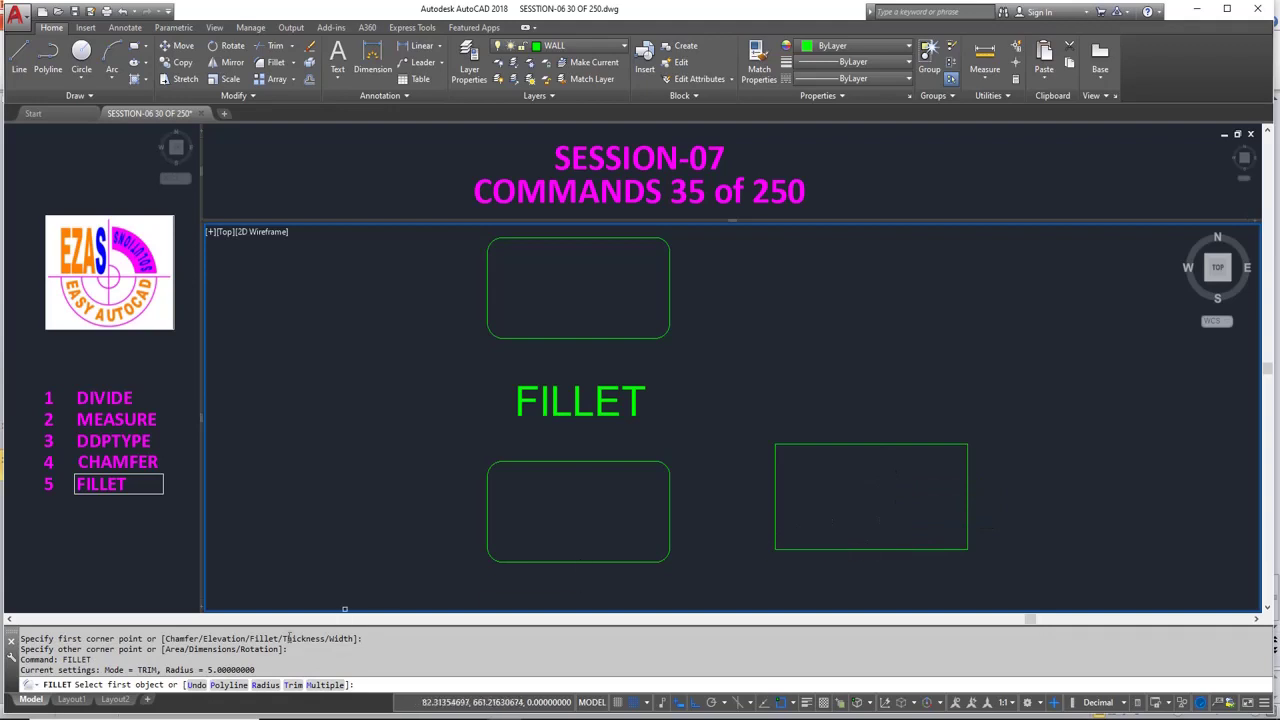
left_click(266, 686)
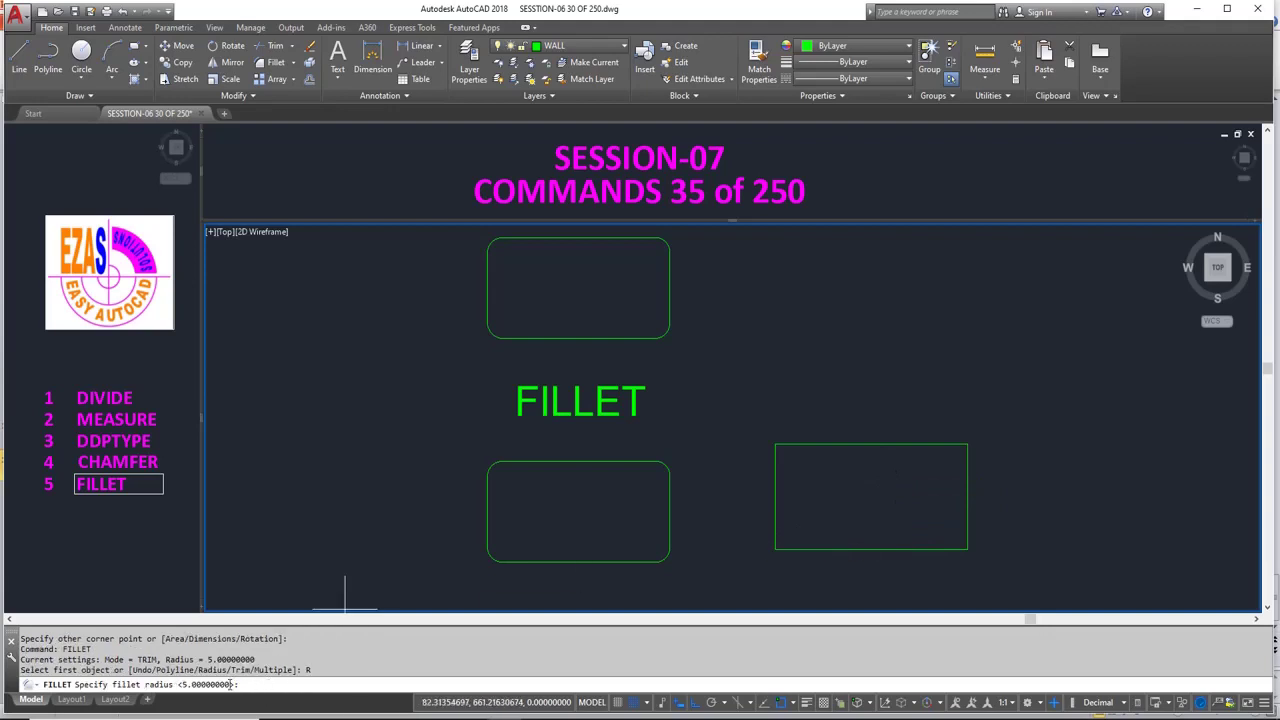
key("Return")
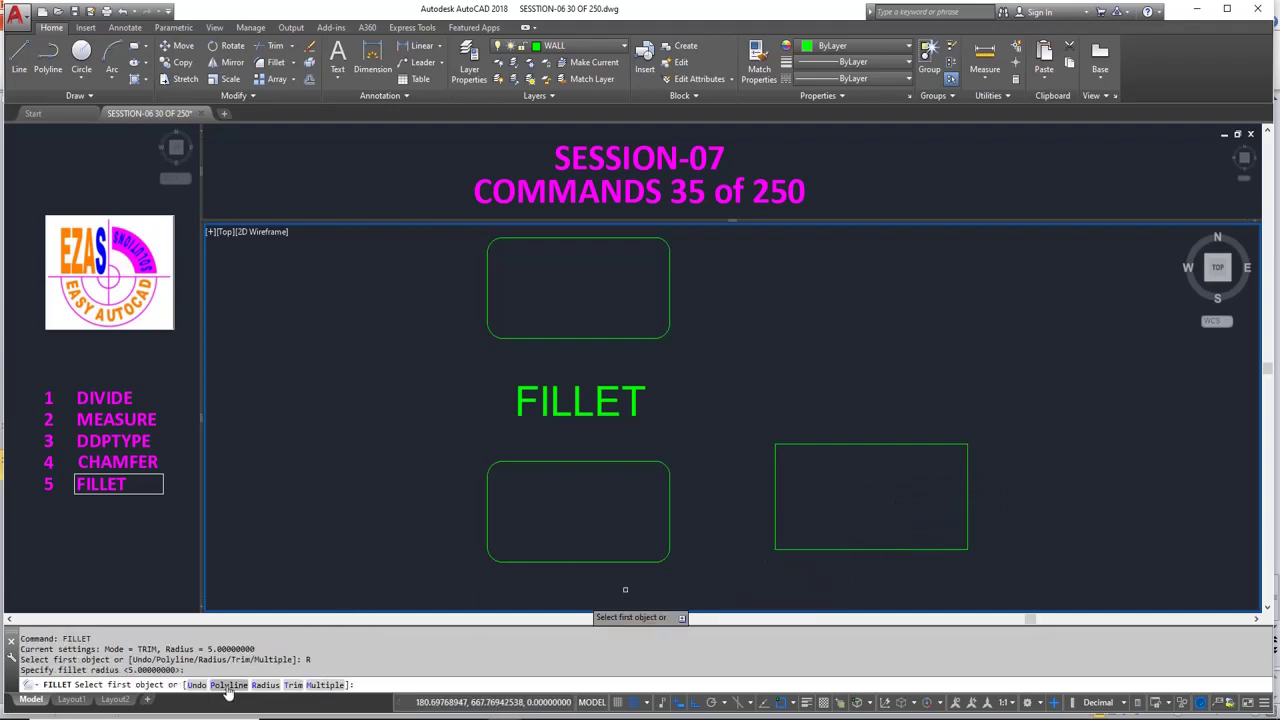
left_click(227, 686)
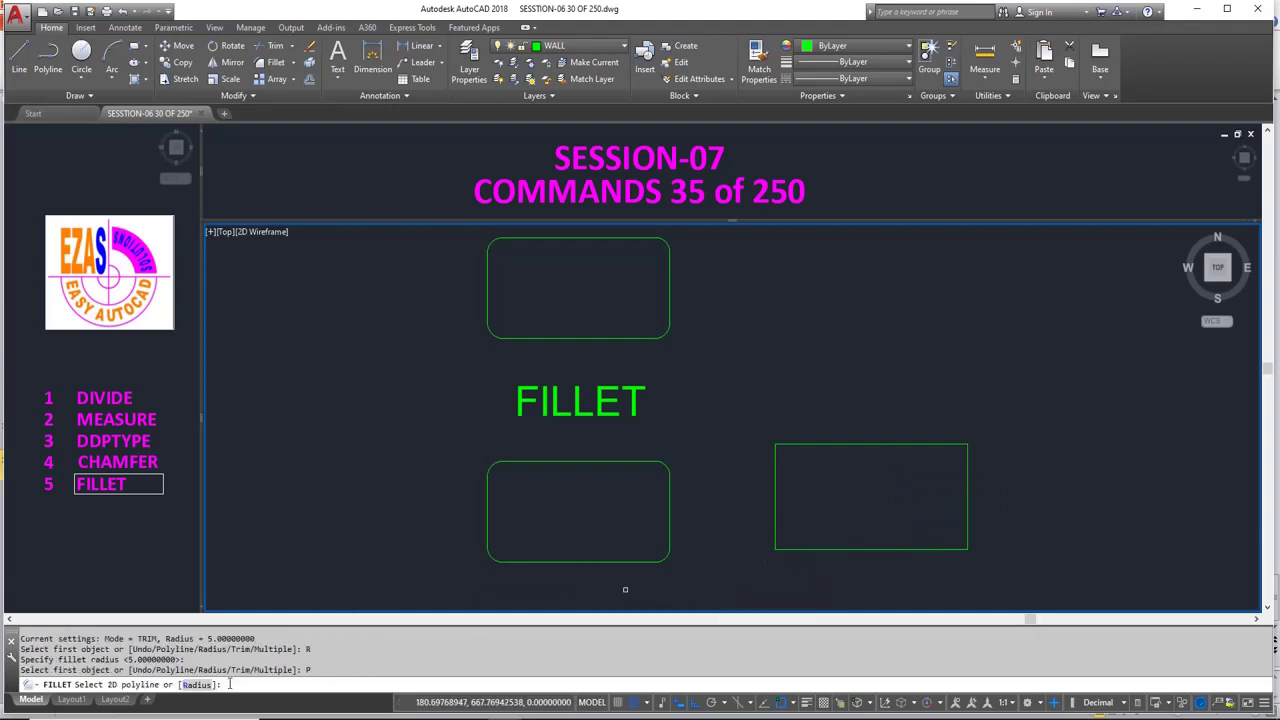
left_click(774, 523)
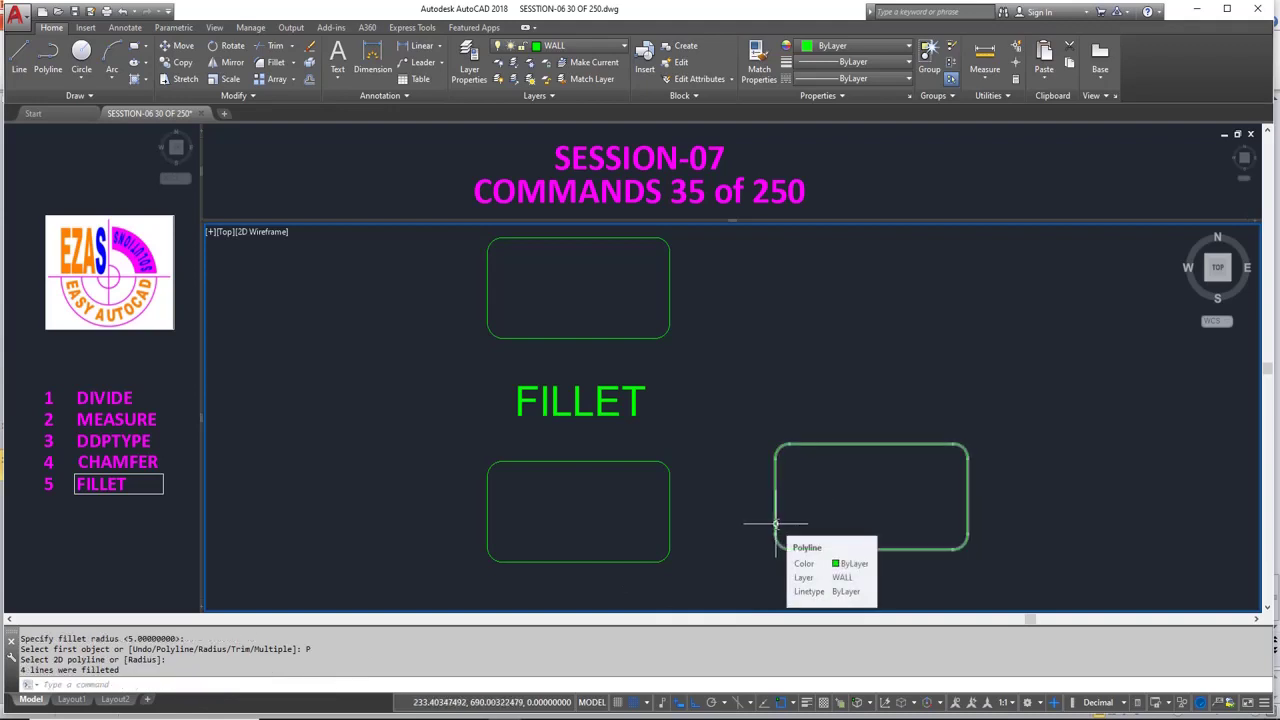
type("f")
key("Return")
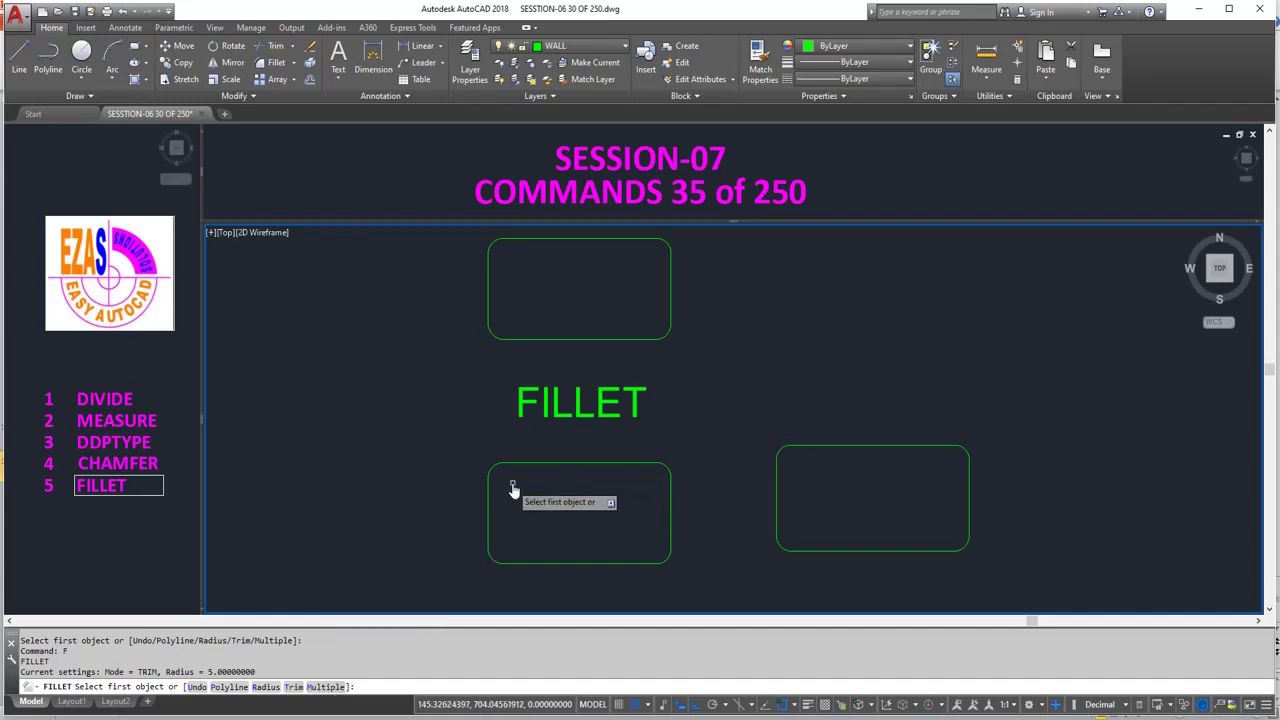
- Pan down and draw a new rectangle below the rounded rectangles
middle_click_drag(434, 406, 387, 305)
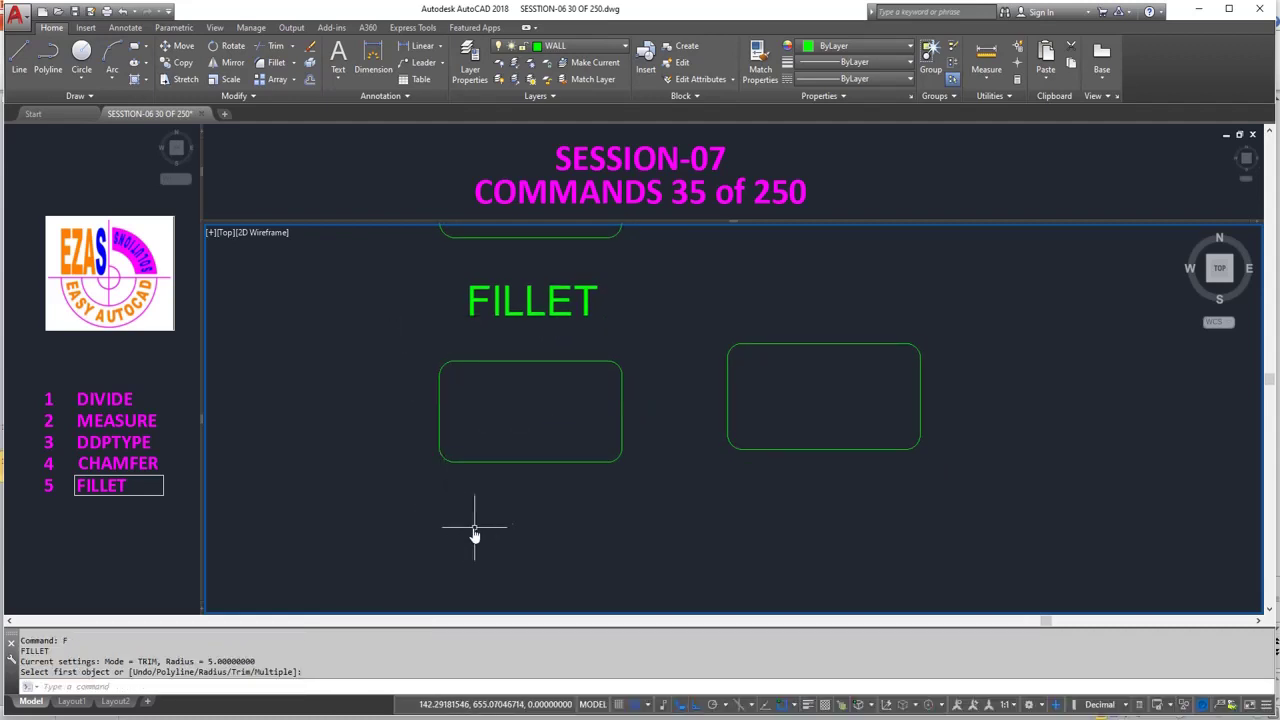
middle_click_drag(474, 523, 471, 463)
type("rec")
key("Return")
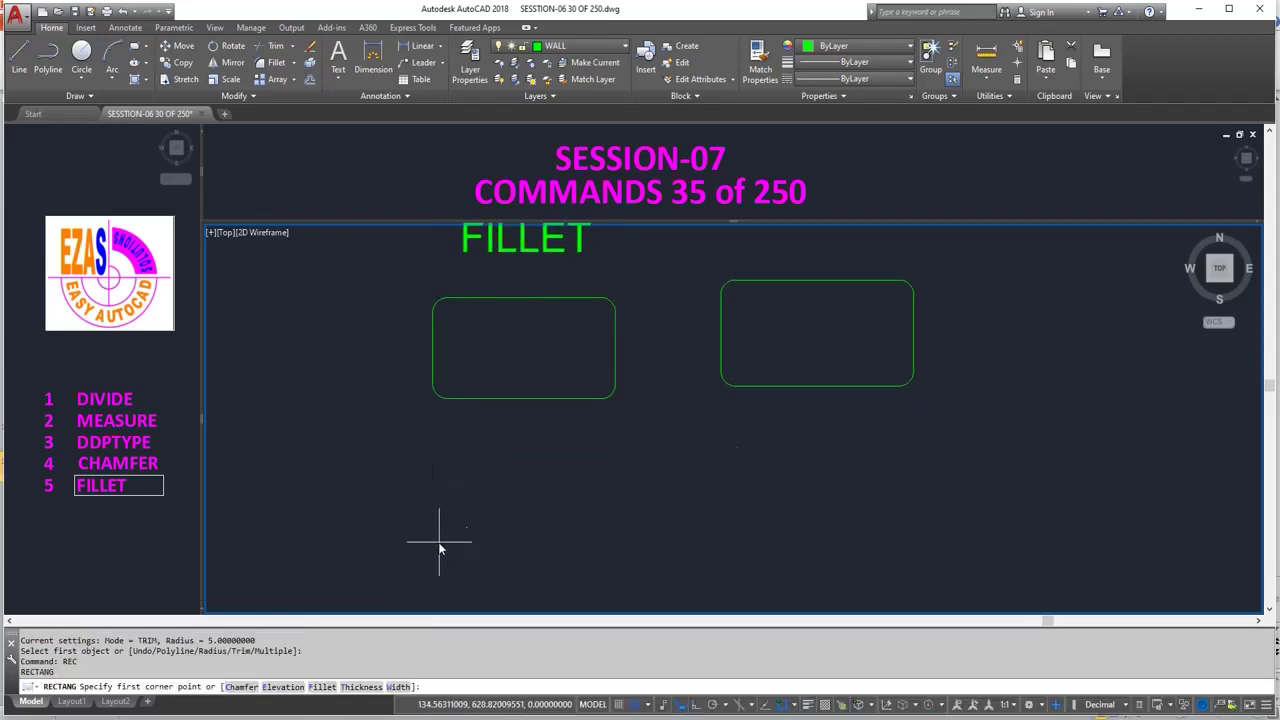
left_click(438, 542)
left_click(609, 454)
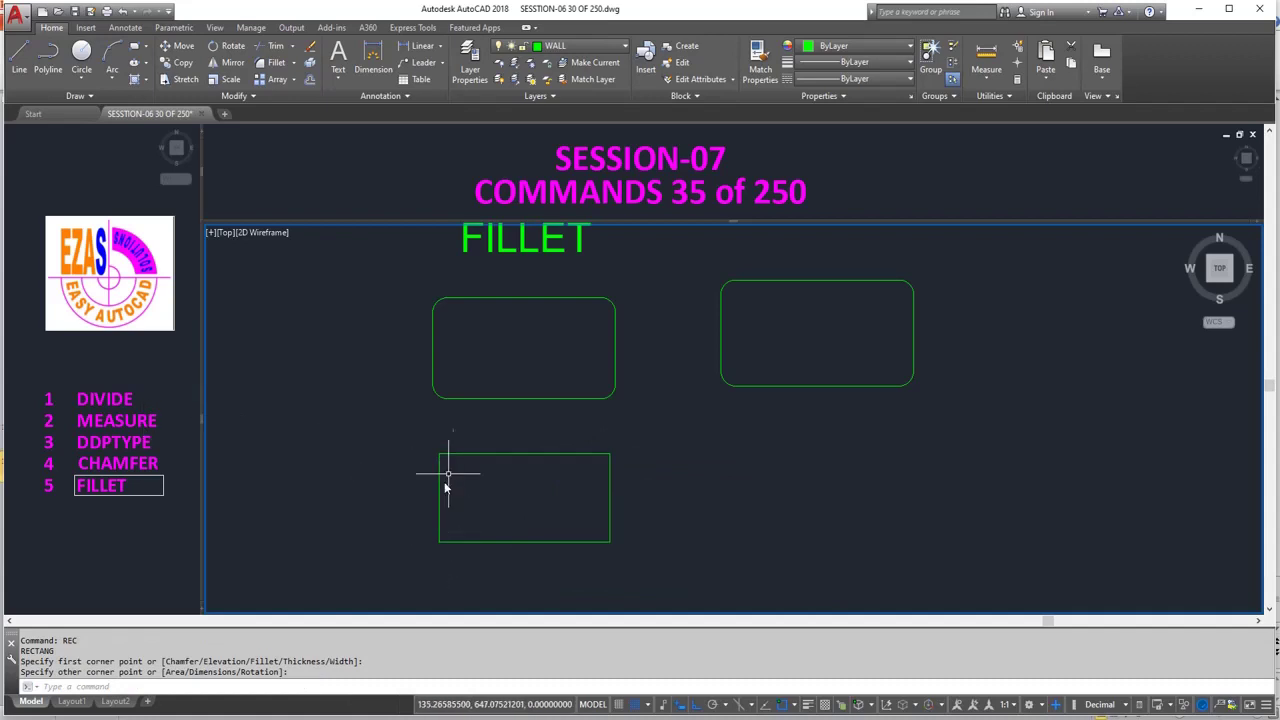
- Set FILLET to No trim and round the rectangle's bottom-left and top-left corners
type("f")
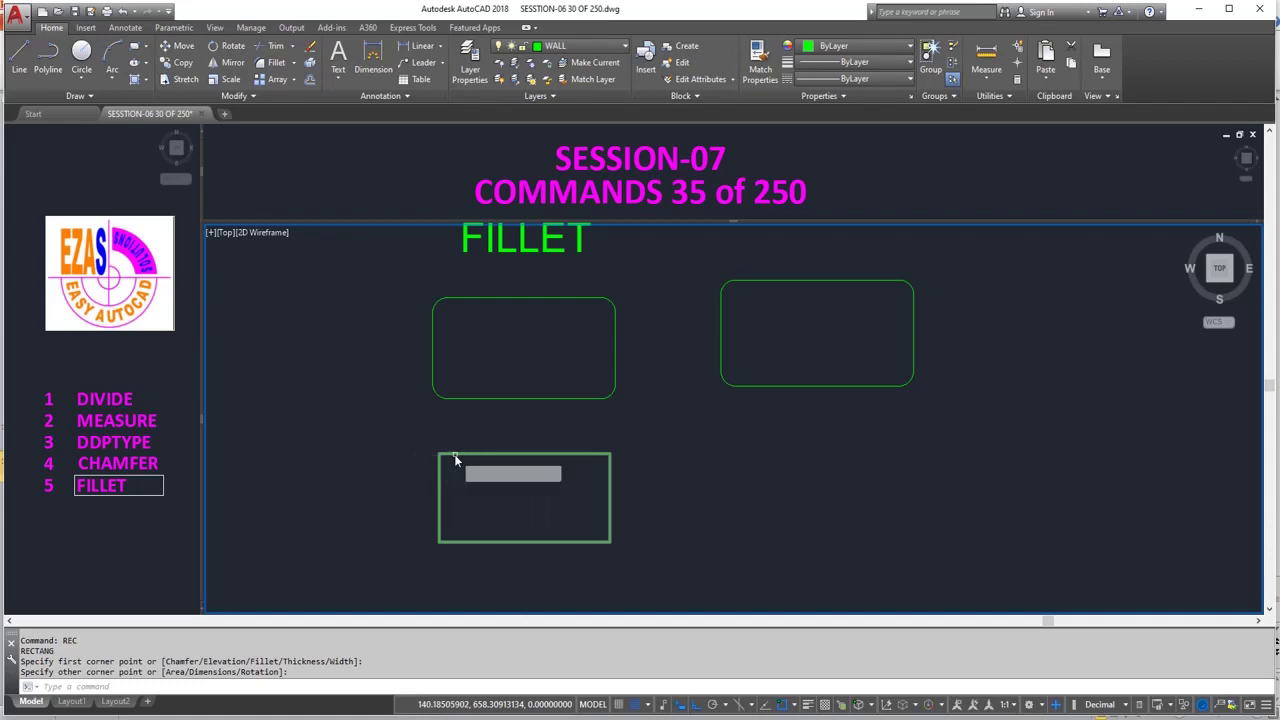
key("Return")
left_click(292, 687)
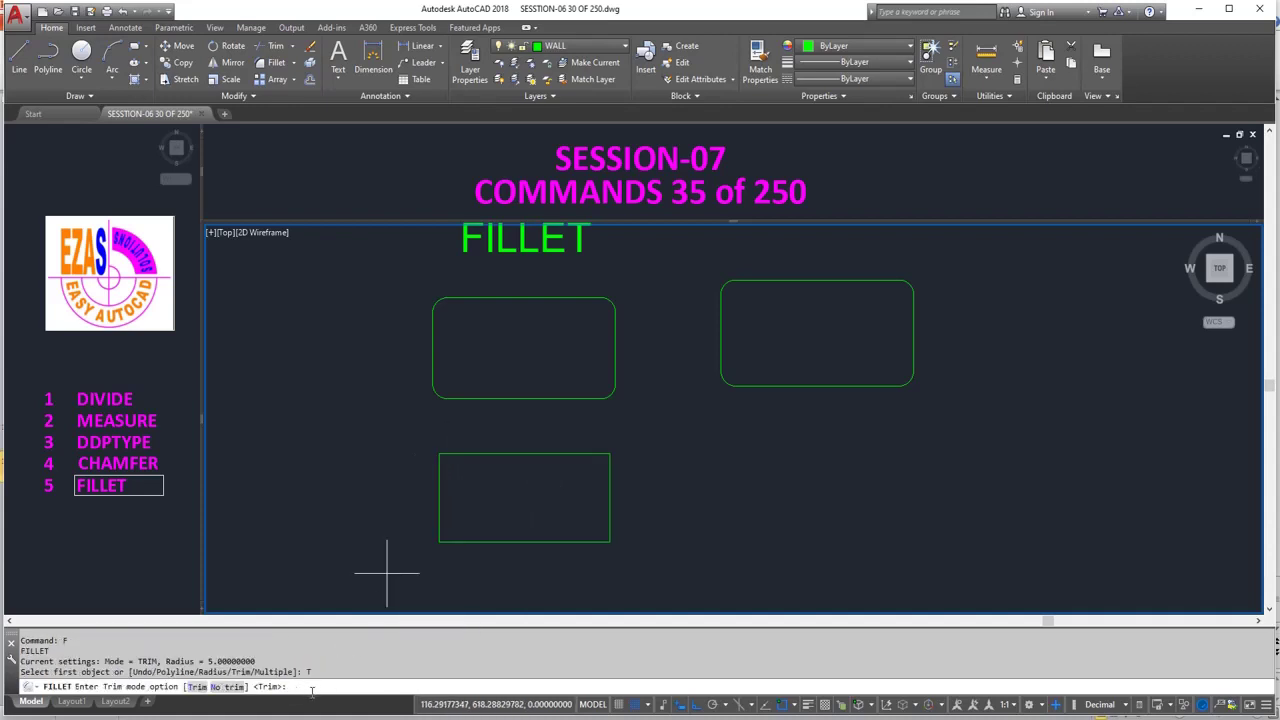
left_click(236, 688)
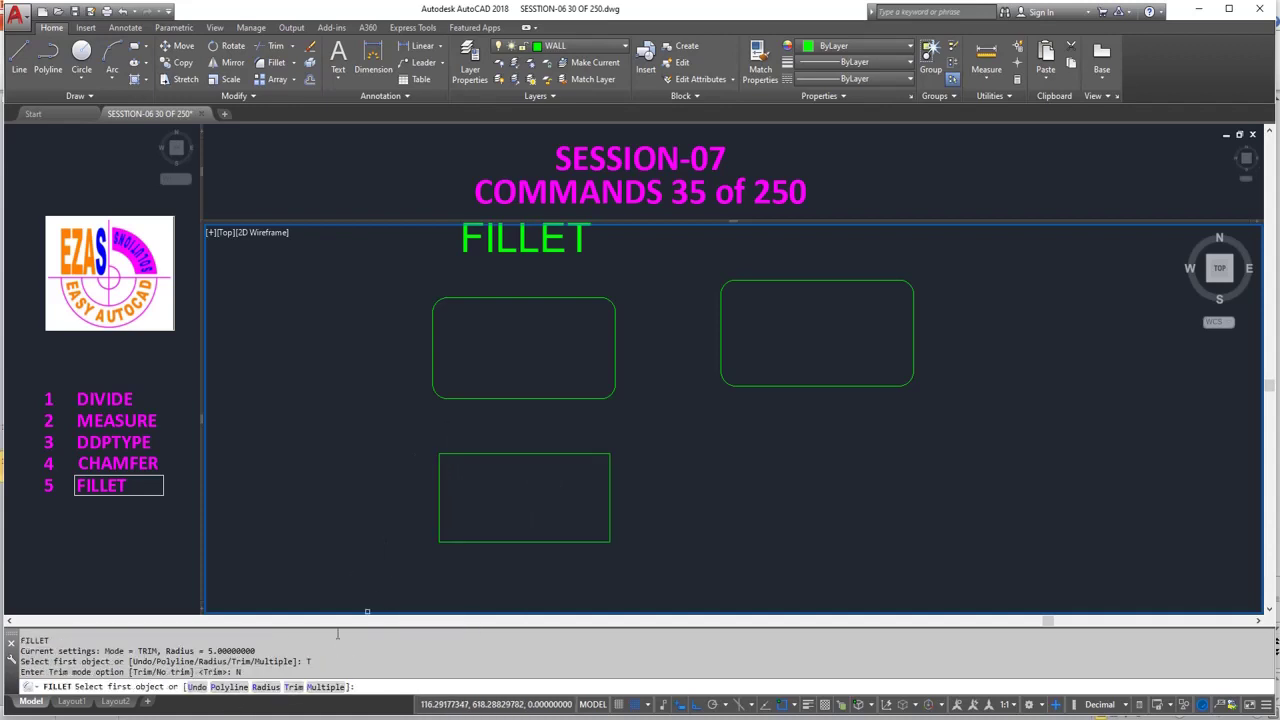
left_click(440, 532)
left_click(458, 541)
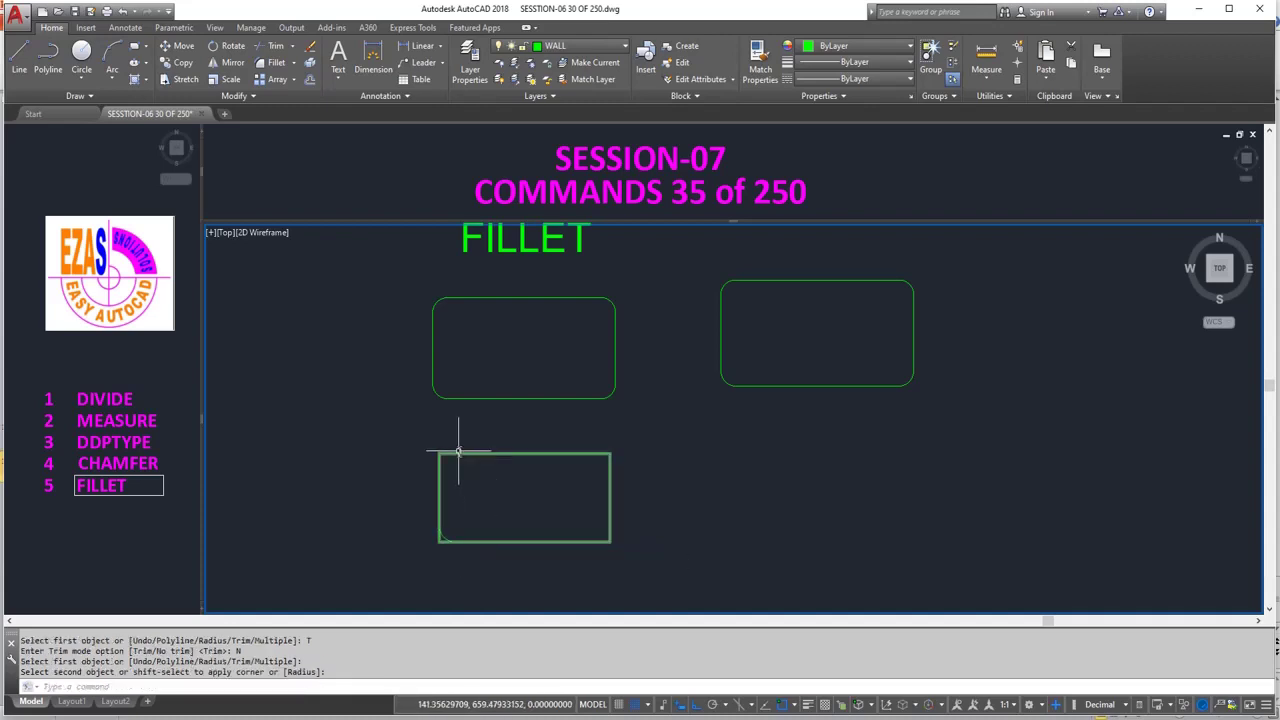
key("Return")
left_click(453, 455)
left_click(437, 460)
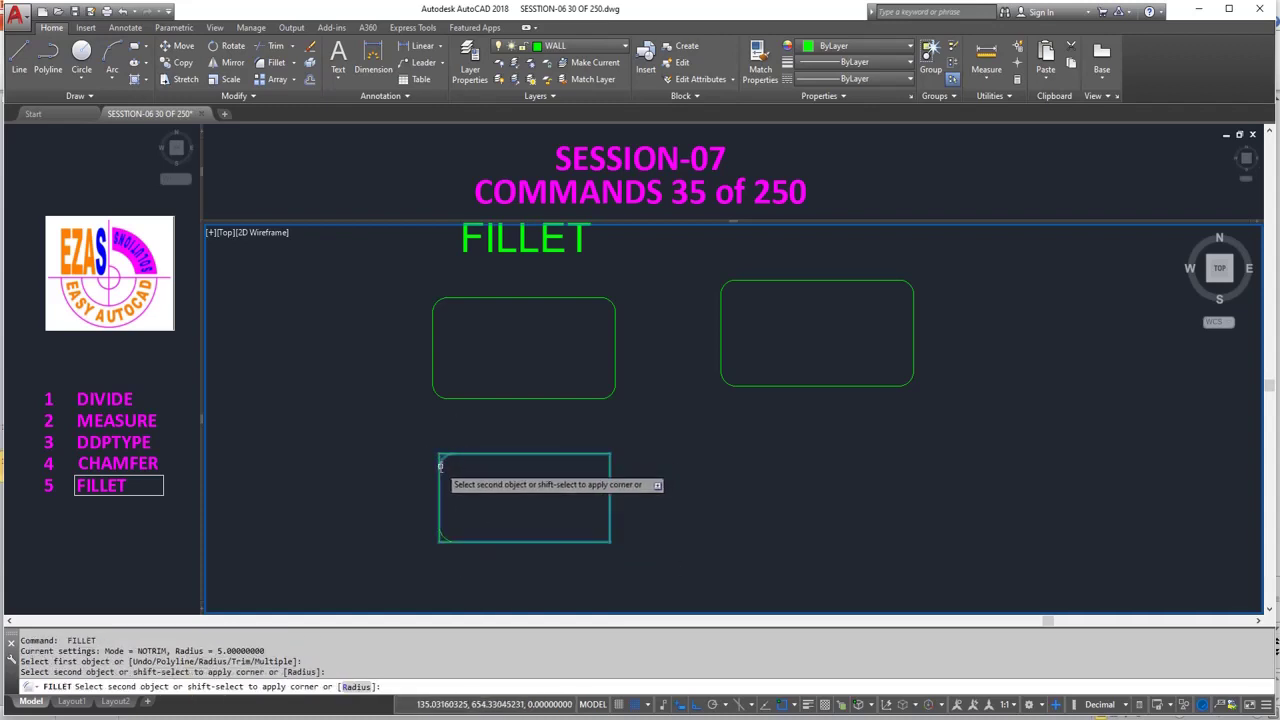
left_click(440, 462)
key("Return")
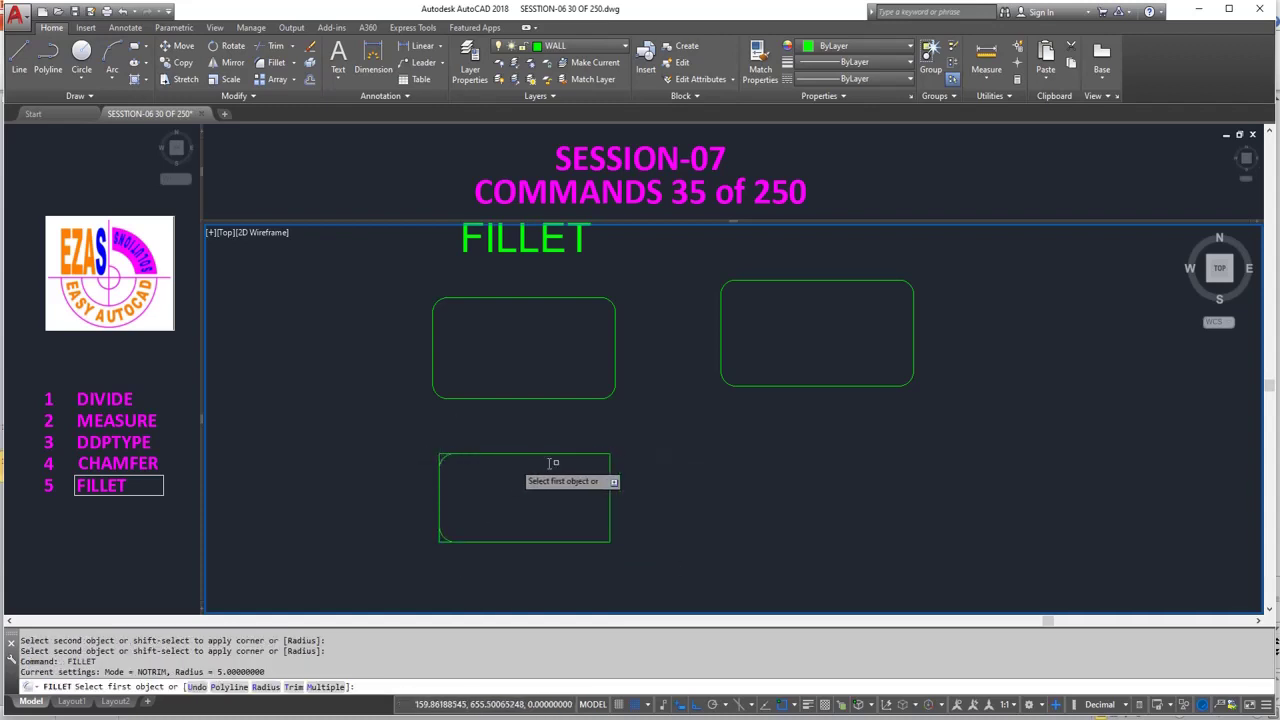
- Fillet the rectangle's top-right and bottom-right corners without trimming the edges
scroll(615, 457, "up", 5)
left_click(580, 448)
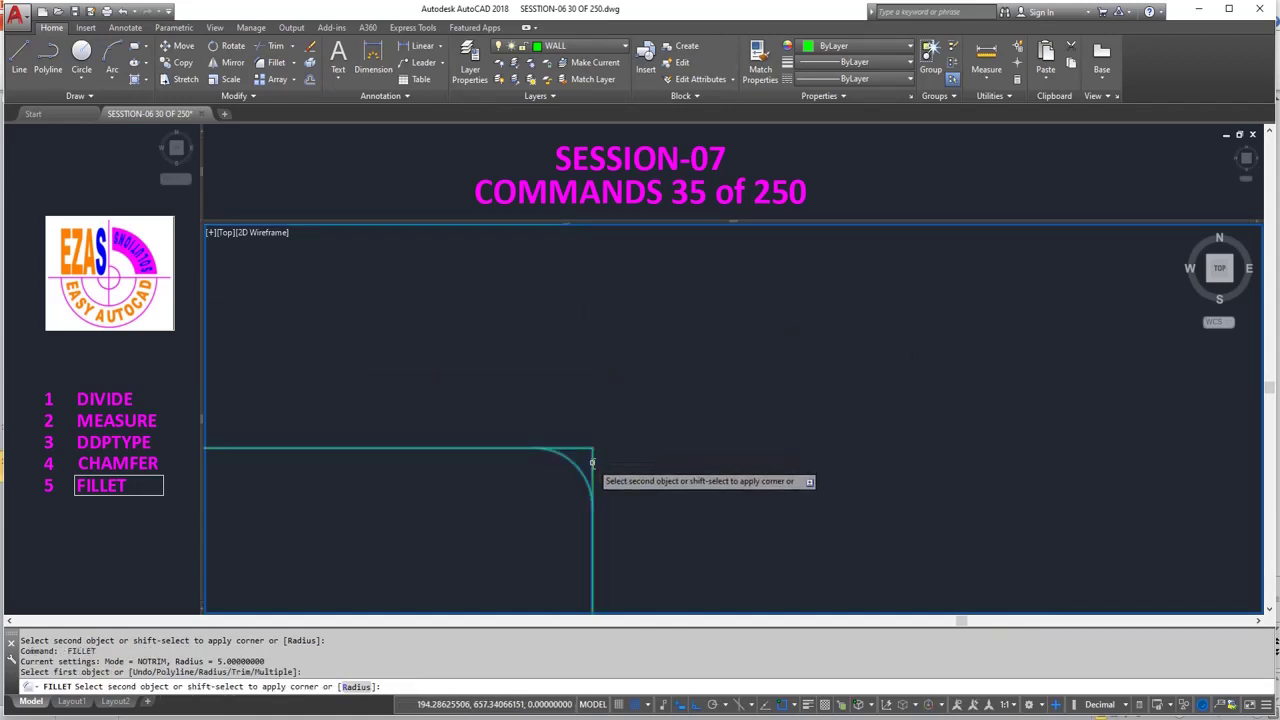
left_click(590, 538)
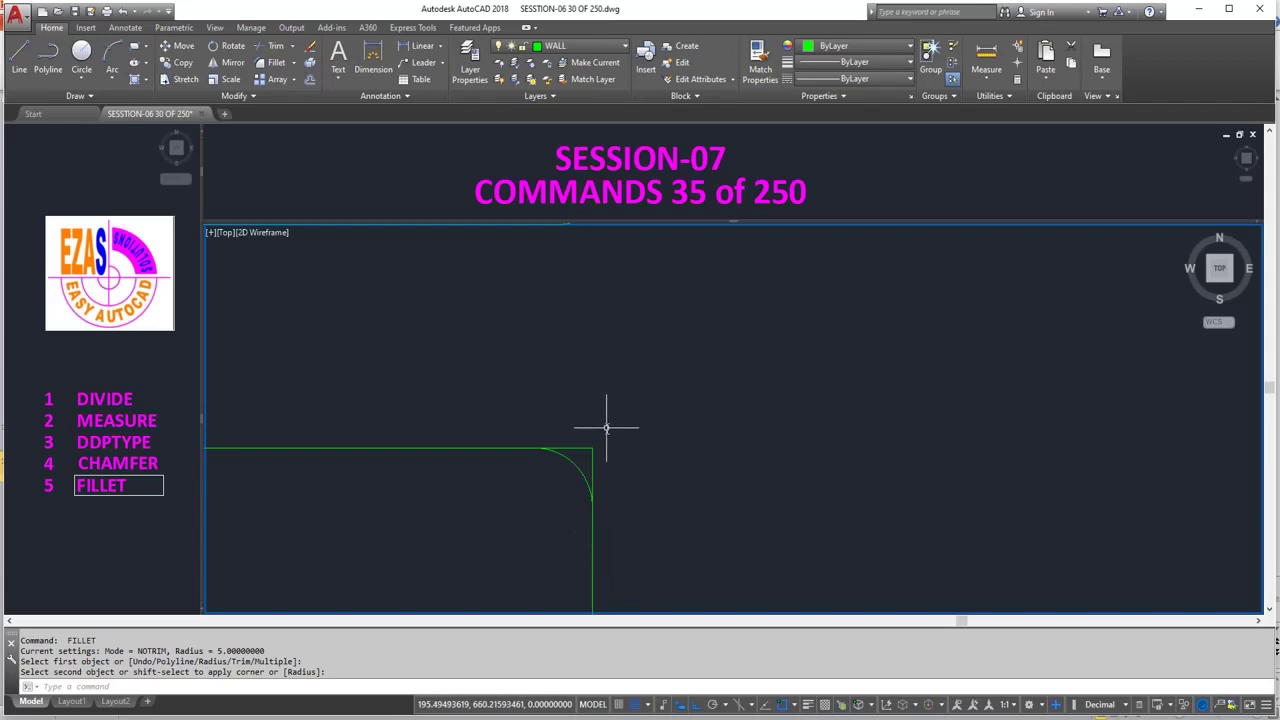
scroll(609, 437, "down", 5)
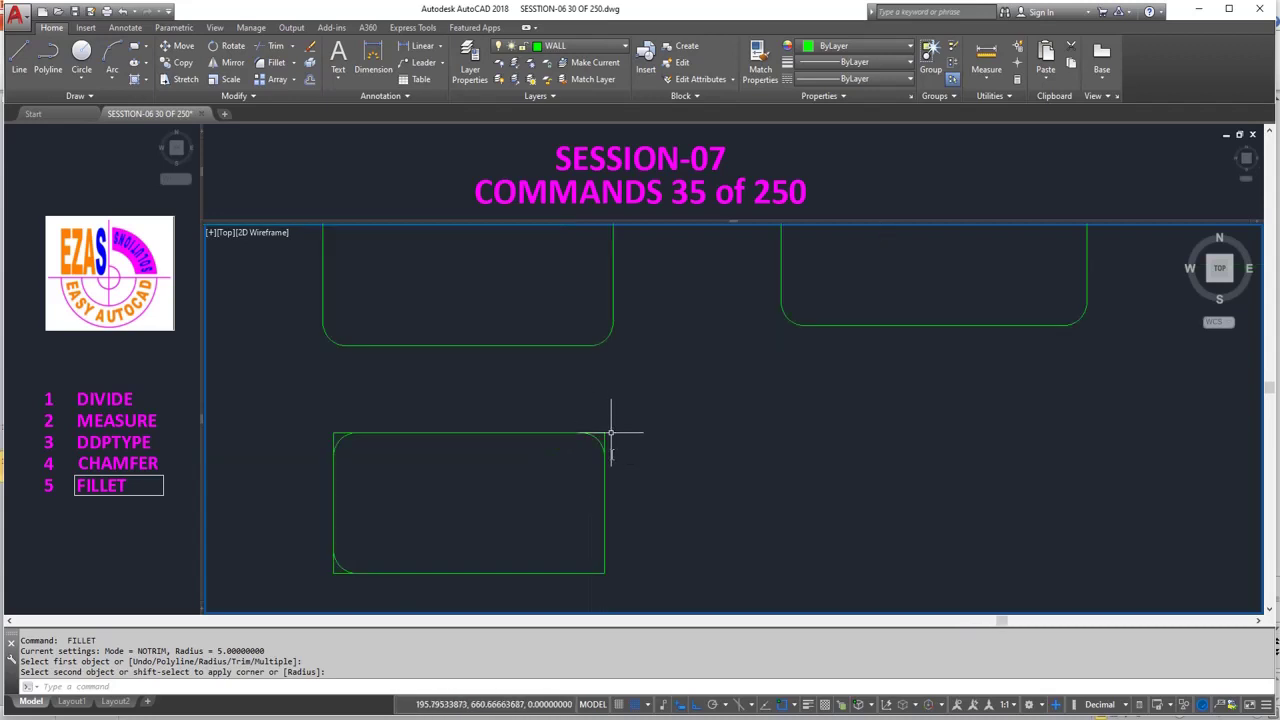
scroll(600, 571, "up", 5)
key("Return")
left_click(596, 560)
left_click(608, 540)
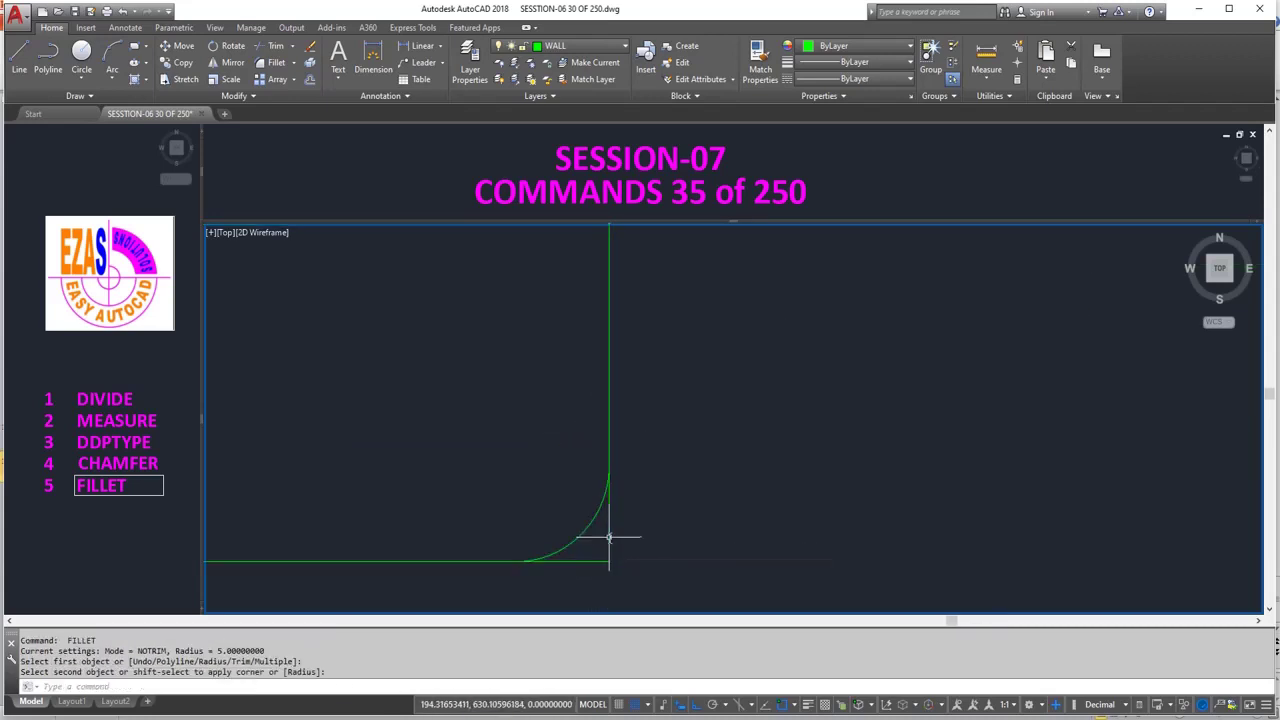
scroll(600, 535, "down", 3)
scroll(524, 497, "down", 2)
key("Return")
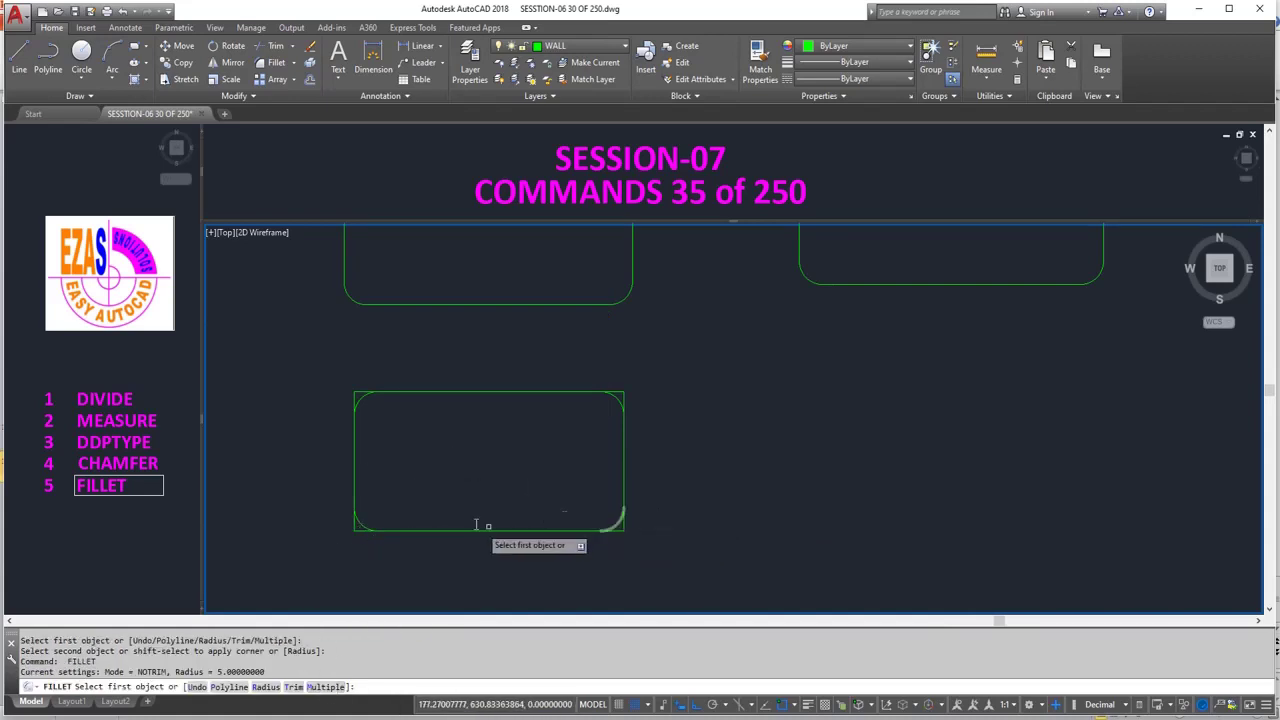
key("Escape")
- Draw a new rectangle to the right of the lower rectangle
type("CP")
key("Return")
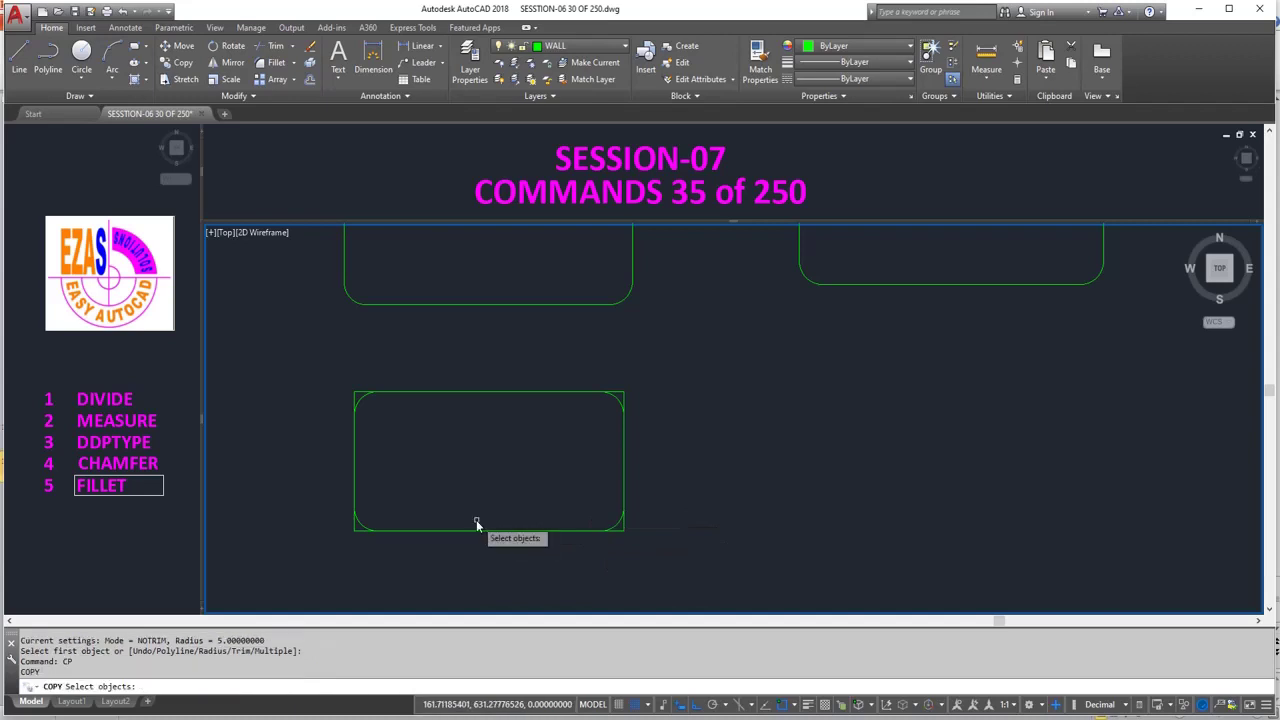
scroll(438, 414, "down", 2)
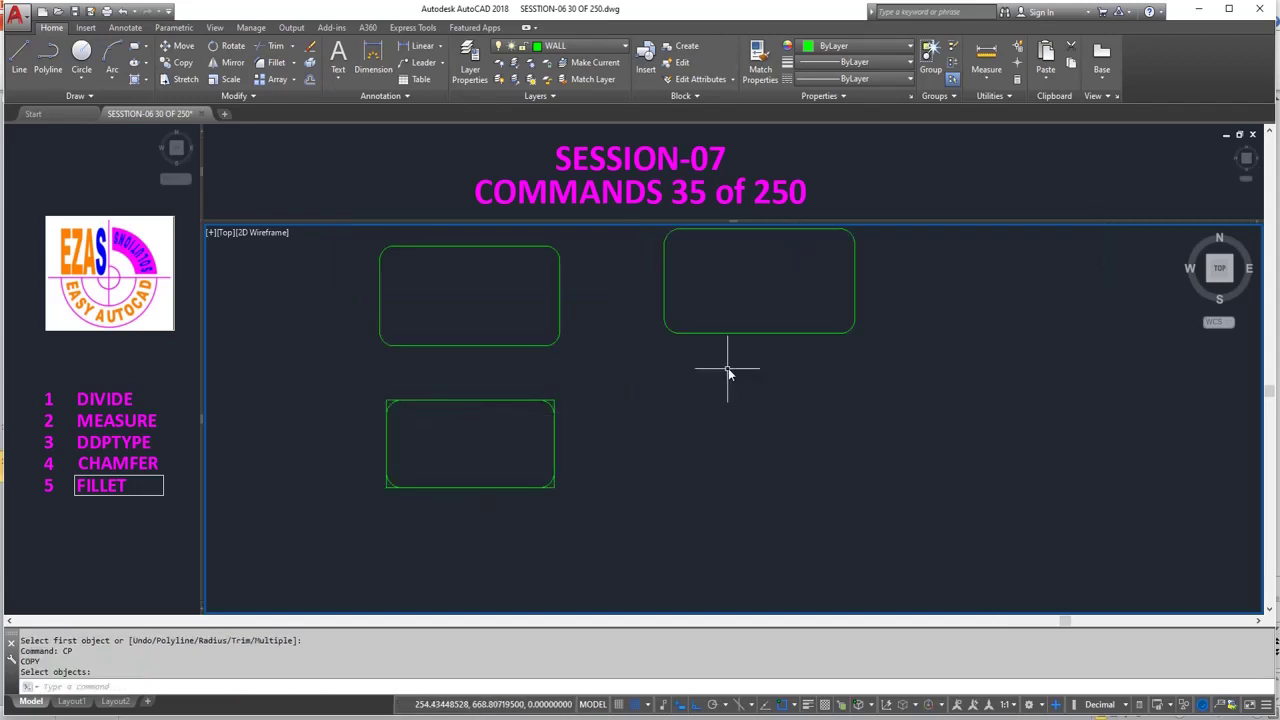
type("REC")
key("Return")
left_click(643, 498)
left_click(842, 395)
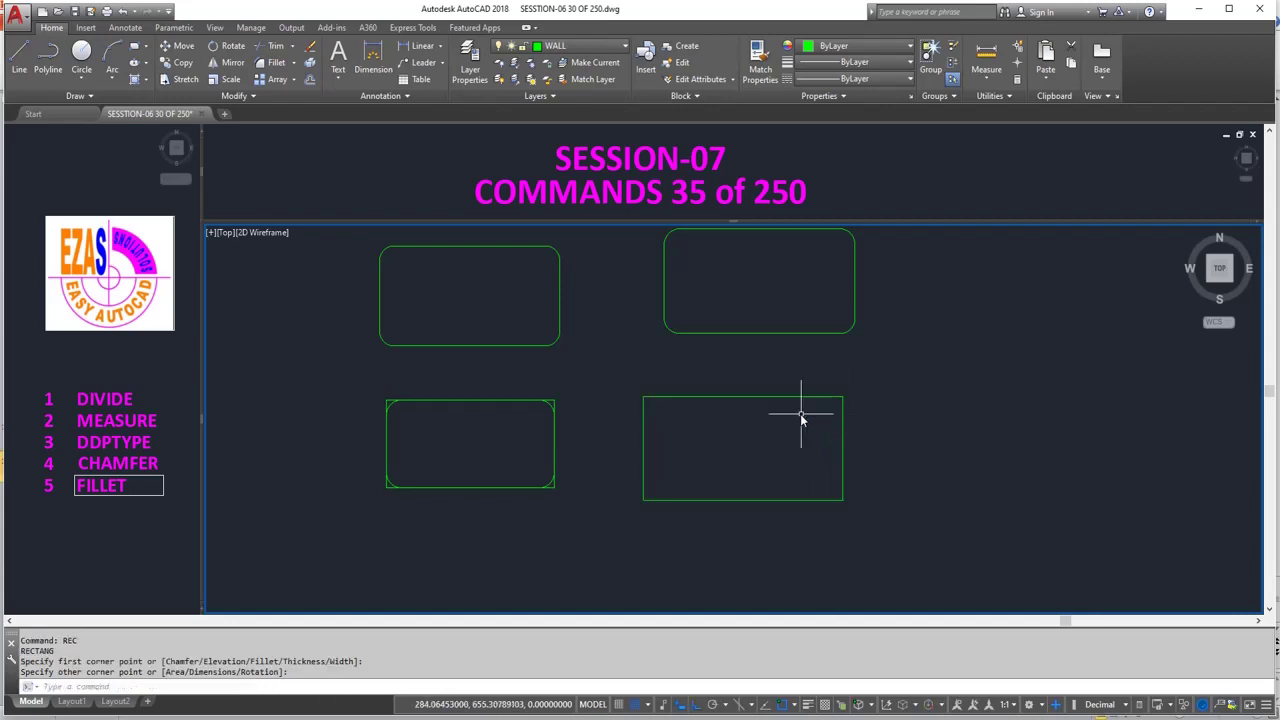
- In FILLET's Multiple mode, round all four corners of the new rectangle
scroll(794, 418, "up", 2)
type("f")
key("Return")
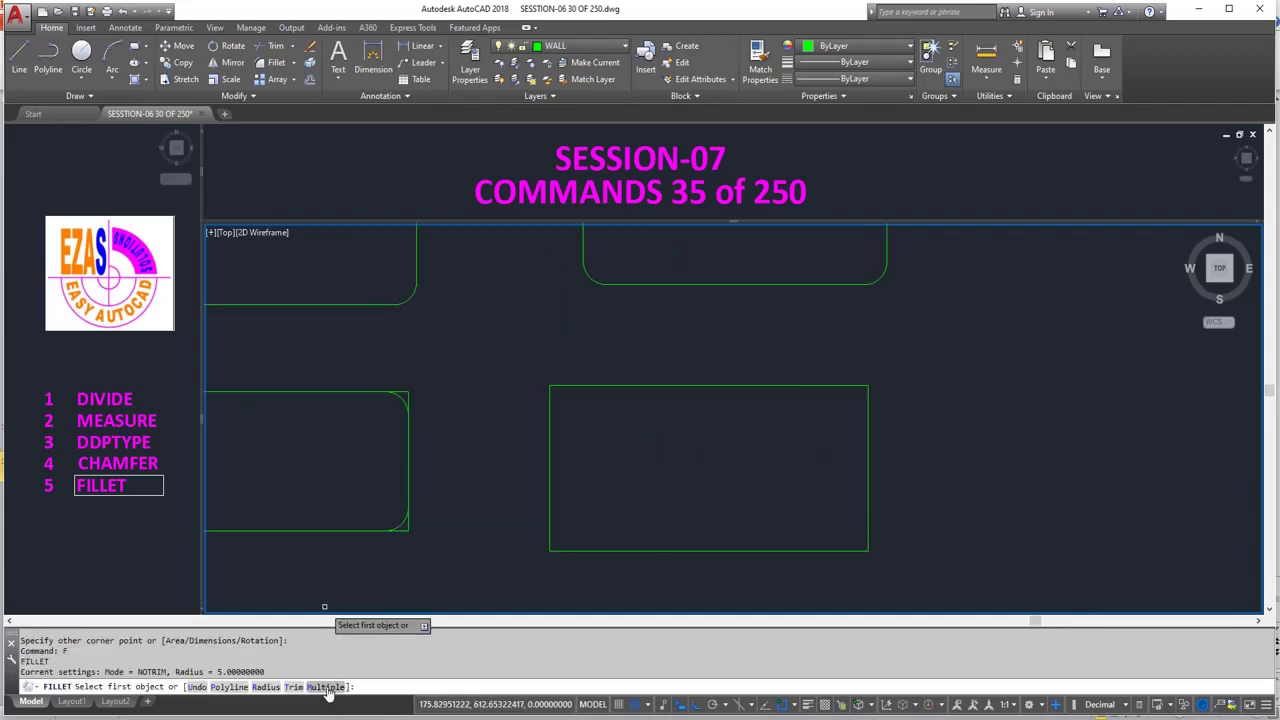
left_click(326, 687)
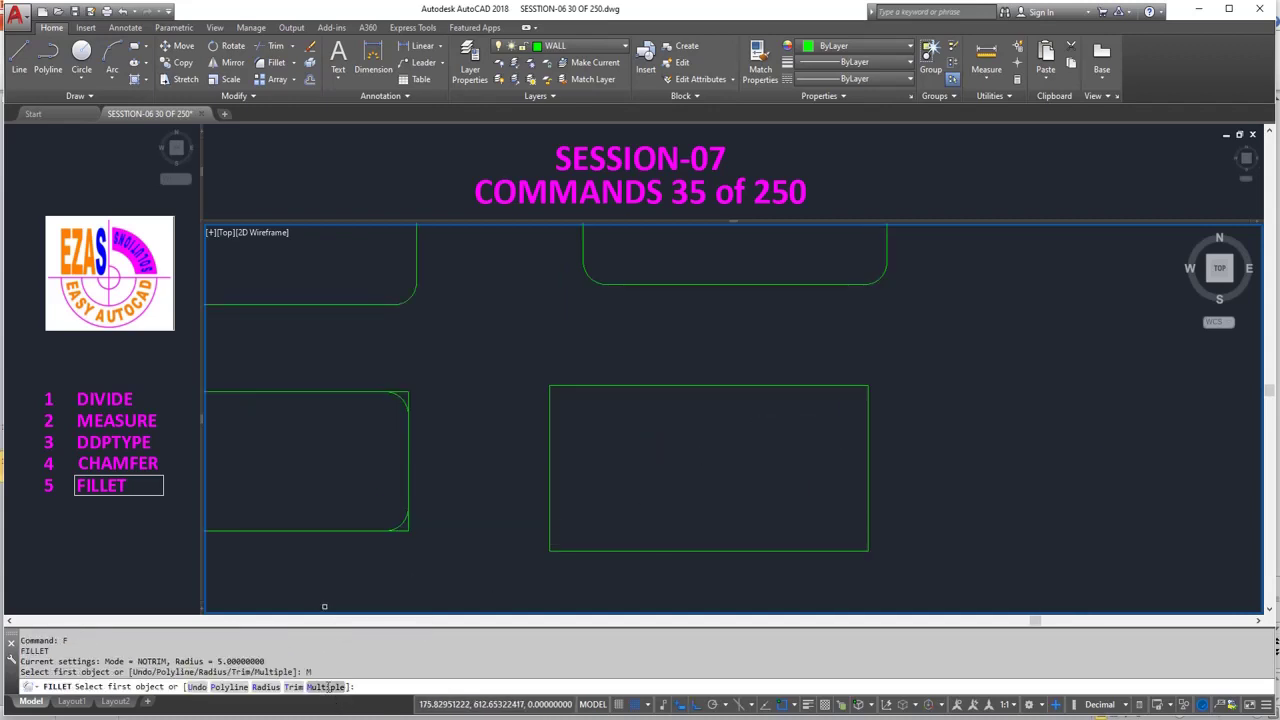
left_click(550, 543)
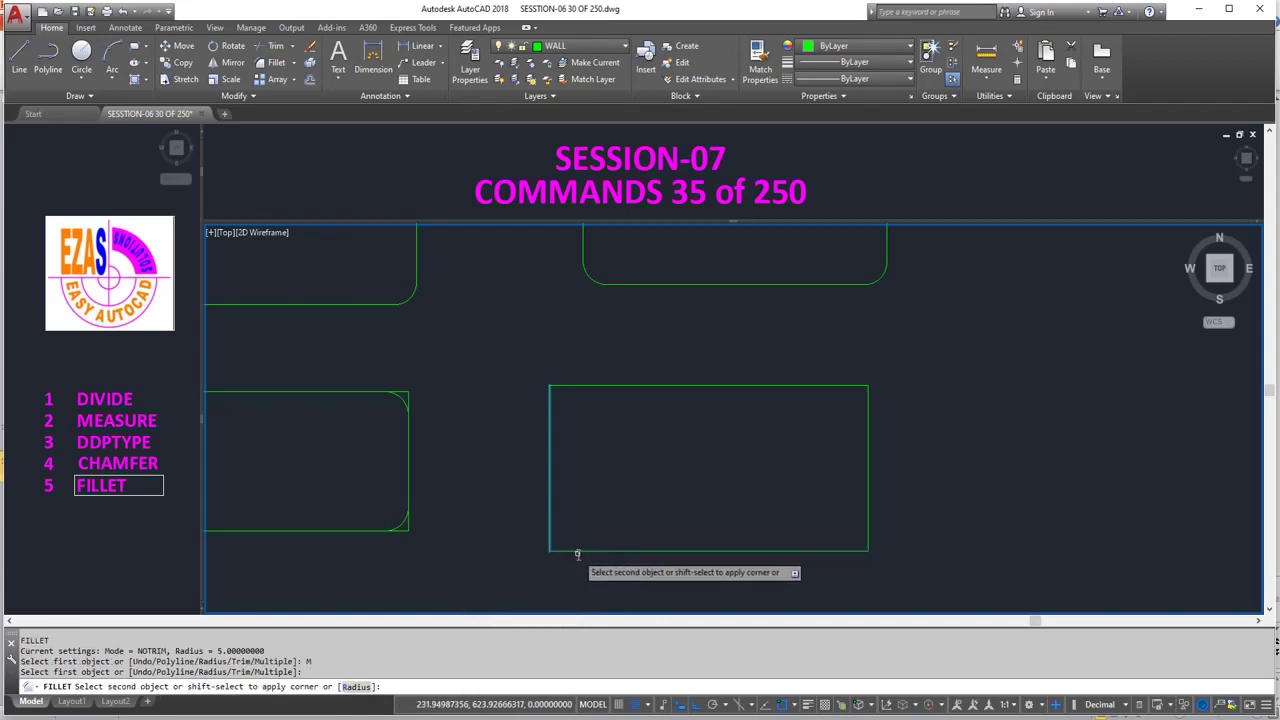
left_click(577, 551)
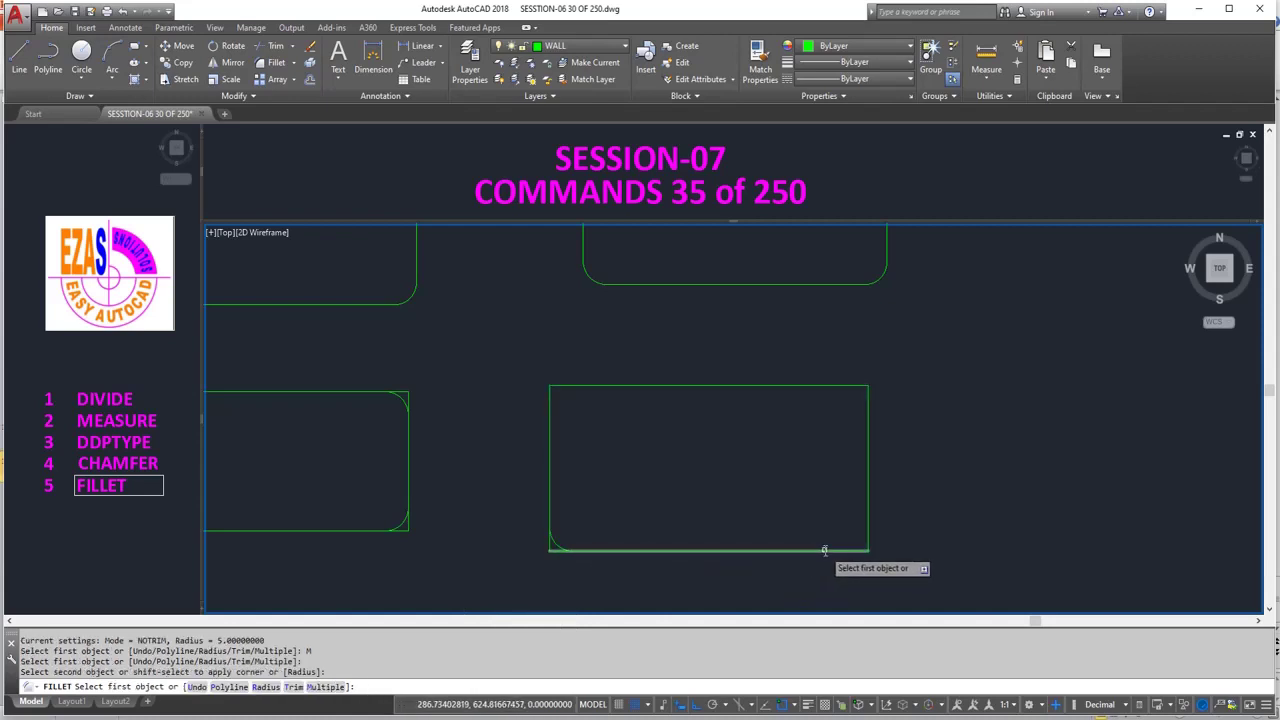
left_click(825, 550)
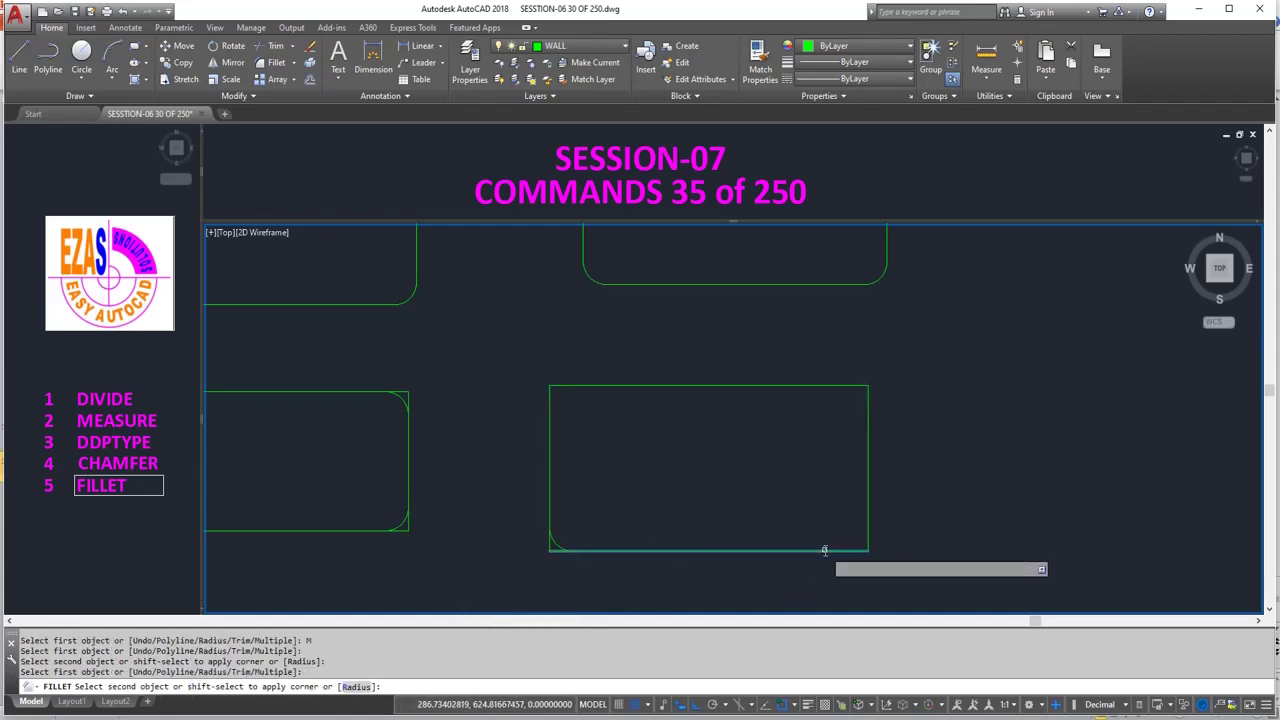
left_click(868, 465)
left_click(839, 386)
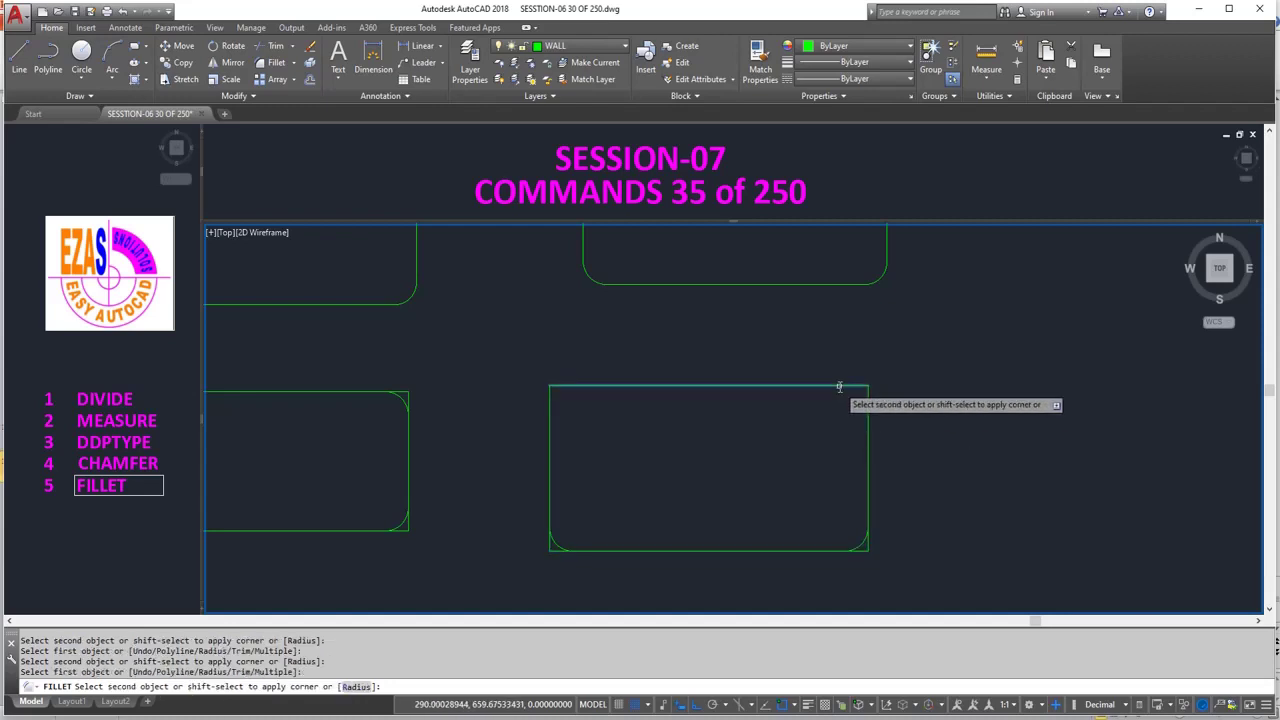
left_click(868, 402)
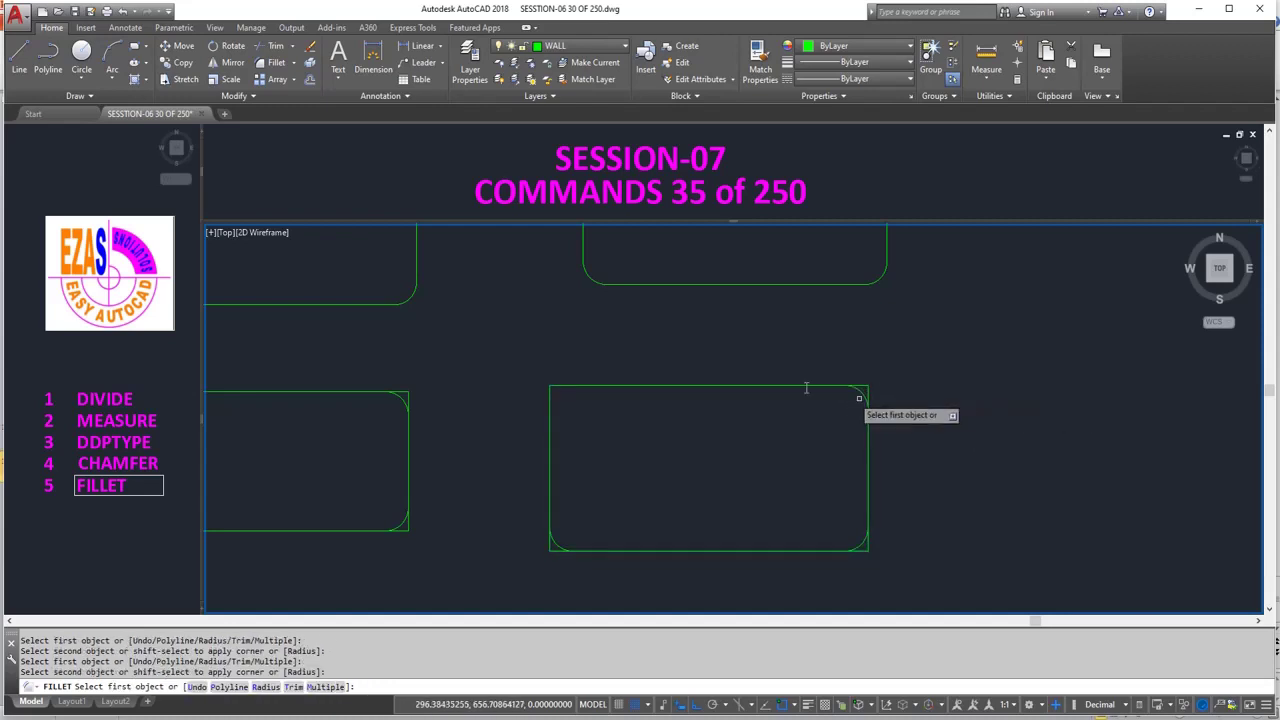
left_click(618, 386)
left_click(549, 423)
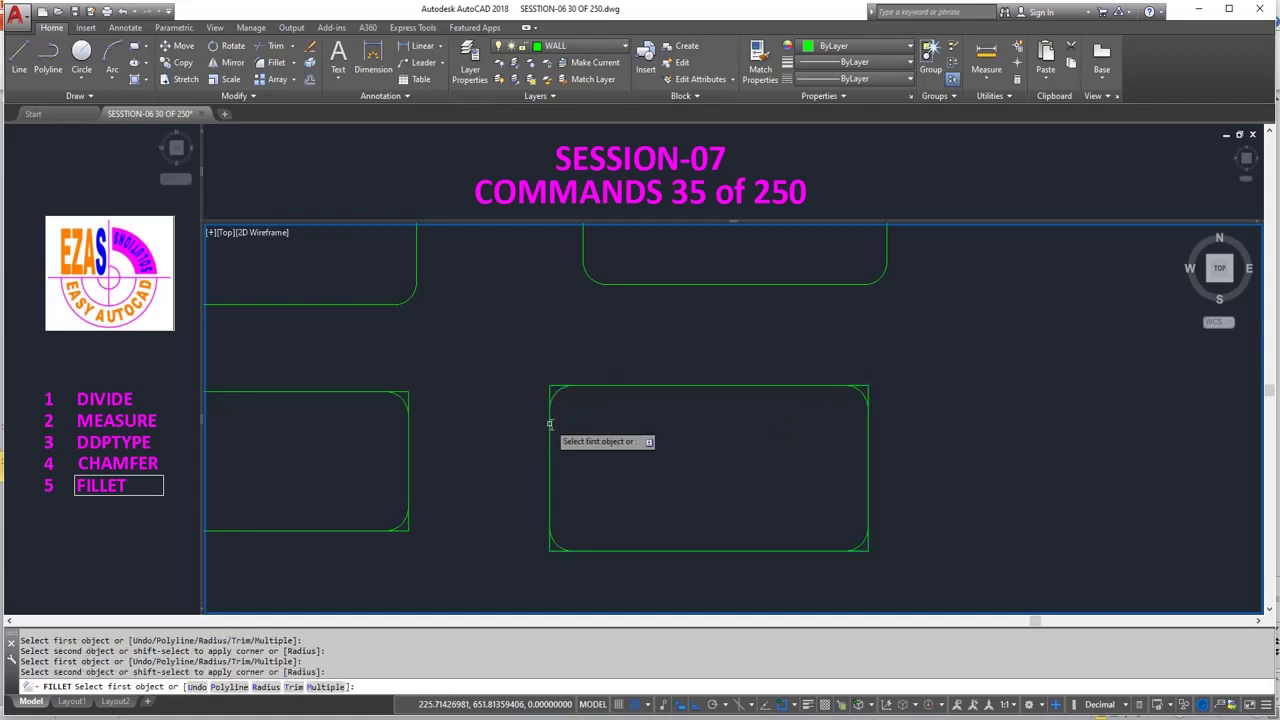
scroll(717, 514, "down", 2)
- End filleting and run CHAMFER again in Trim mode with both distances at 0
key("Return")
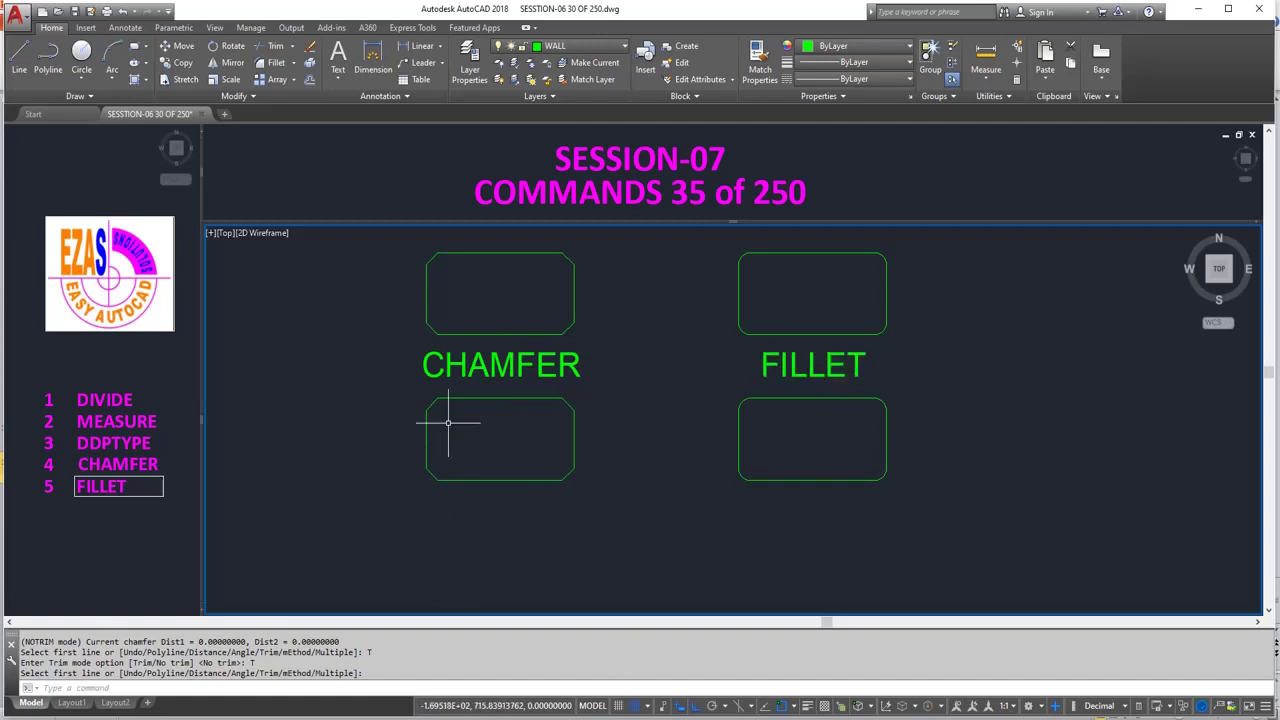
type("CHAMFER")
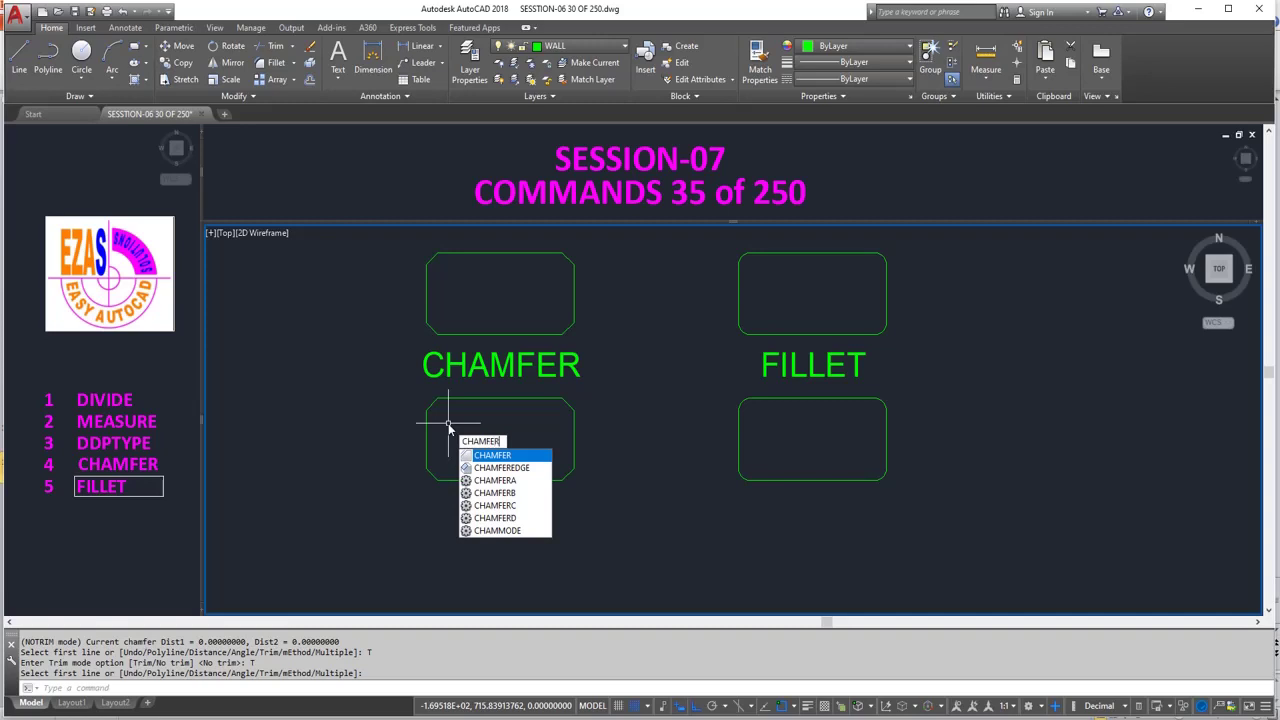
key("Return")
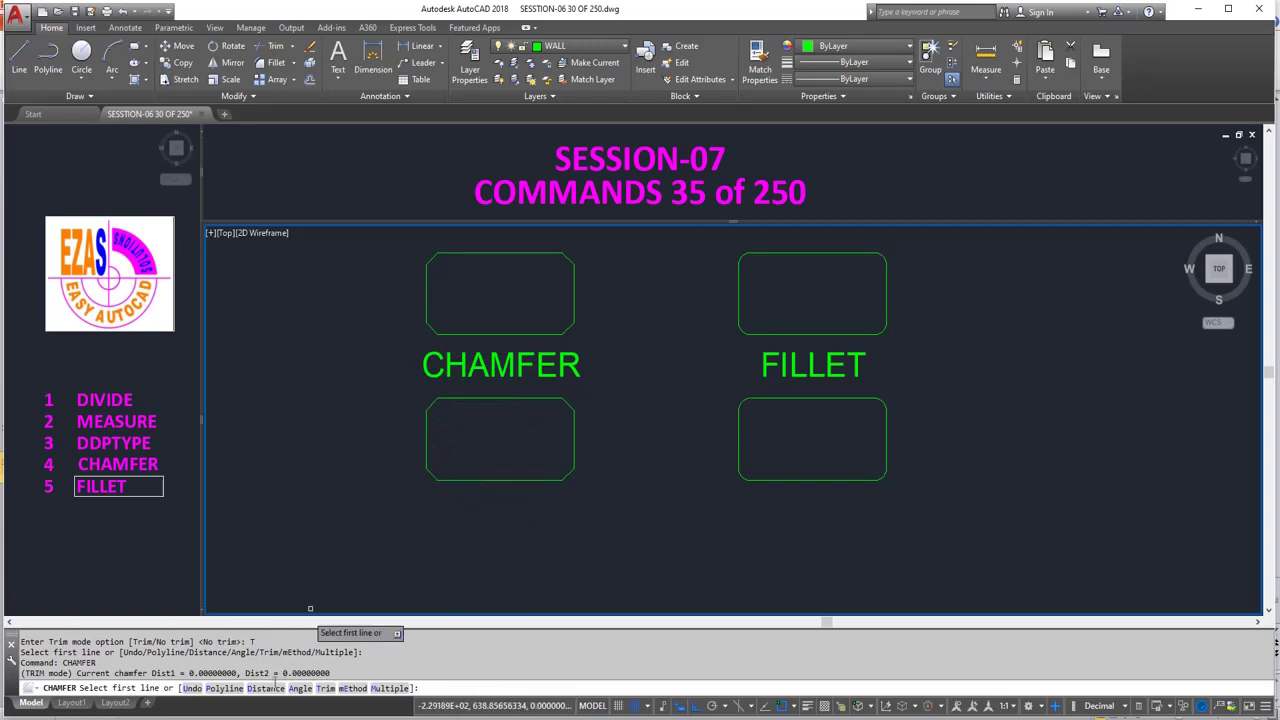
- Set both chamfer distances to 0 and square off the lower CHAMFER rectangle's bottom-left corner
type("D")
key("Return")
type("0")
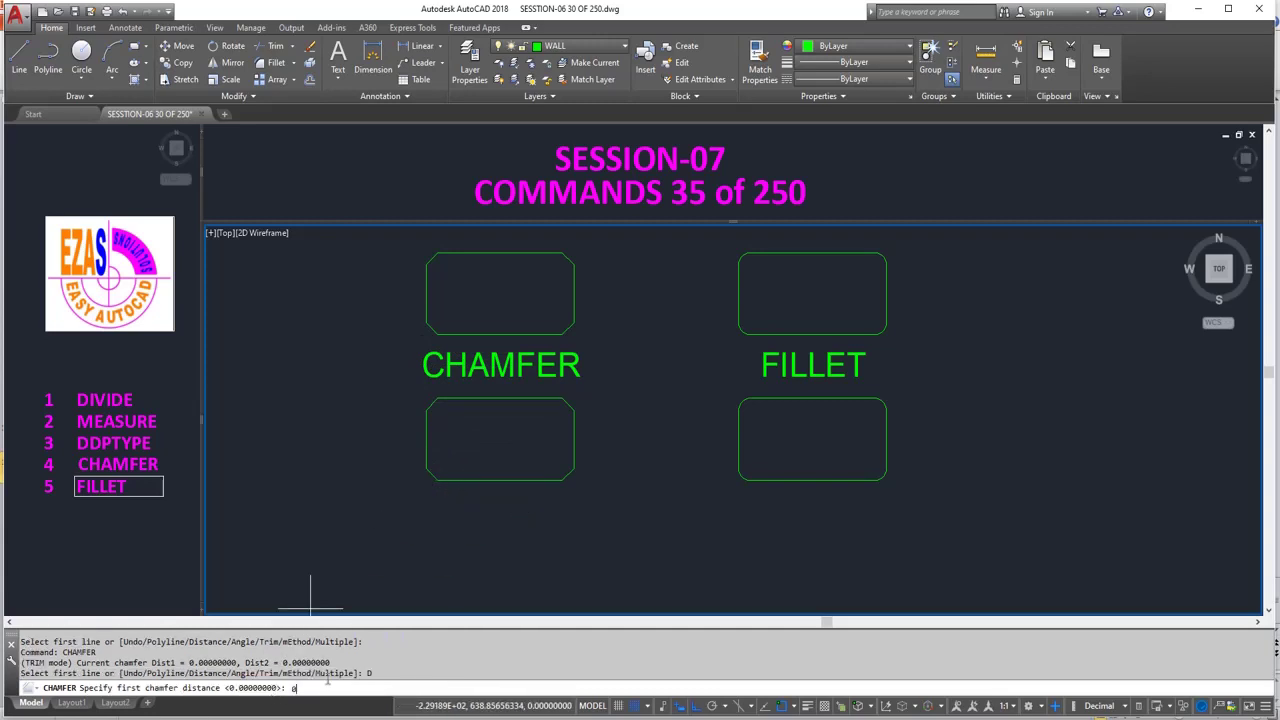
key("Return")
key("Return")
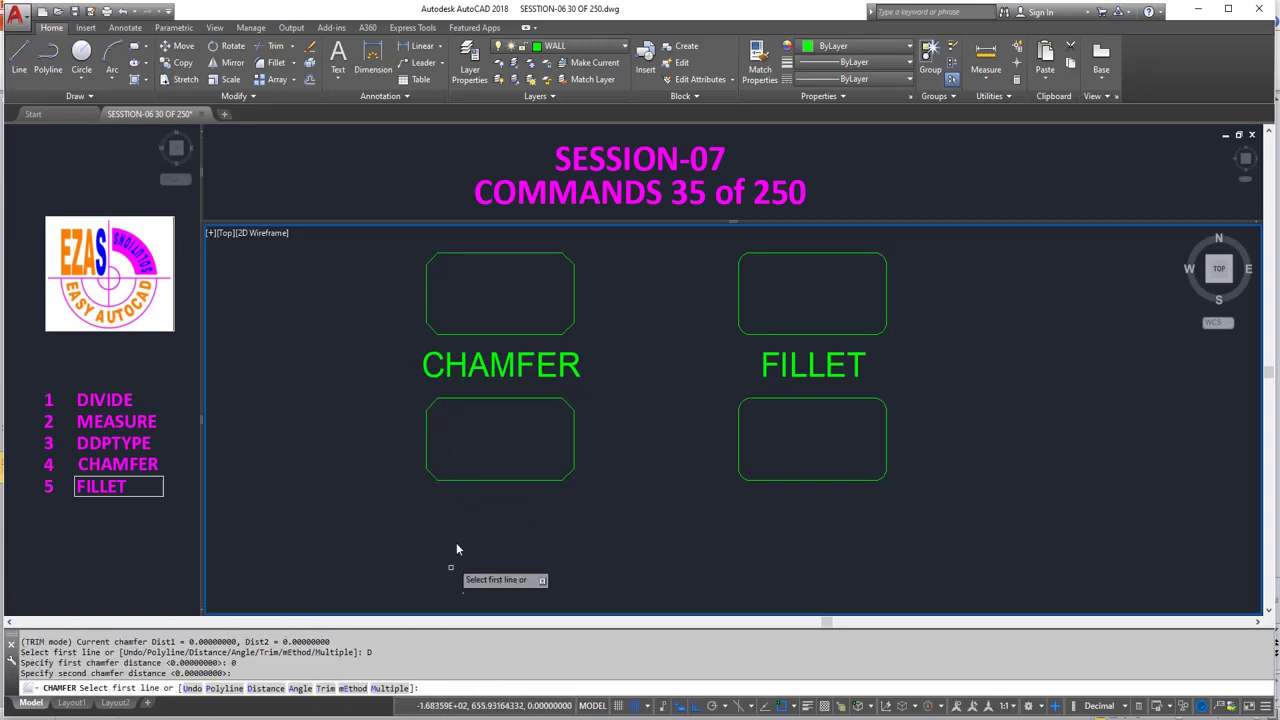
left_click(427, 442)
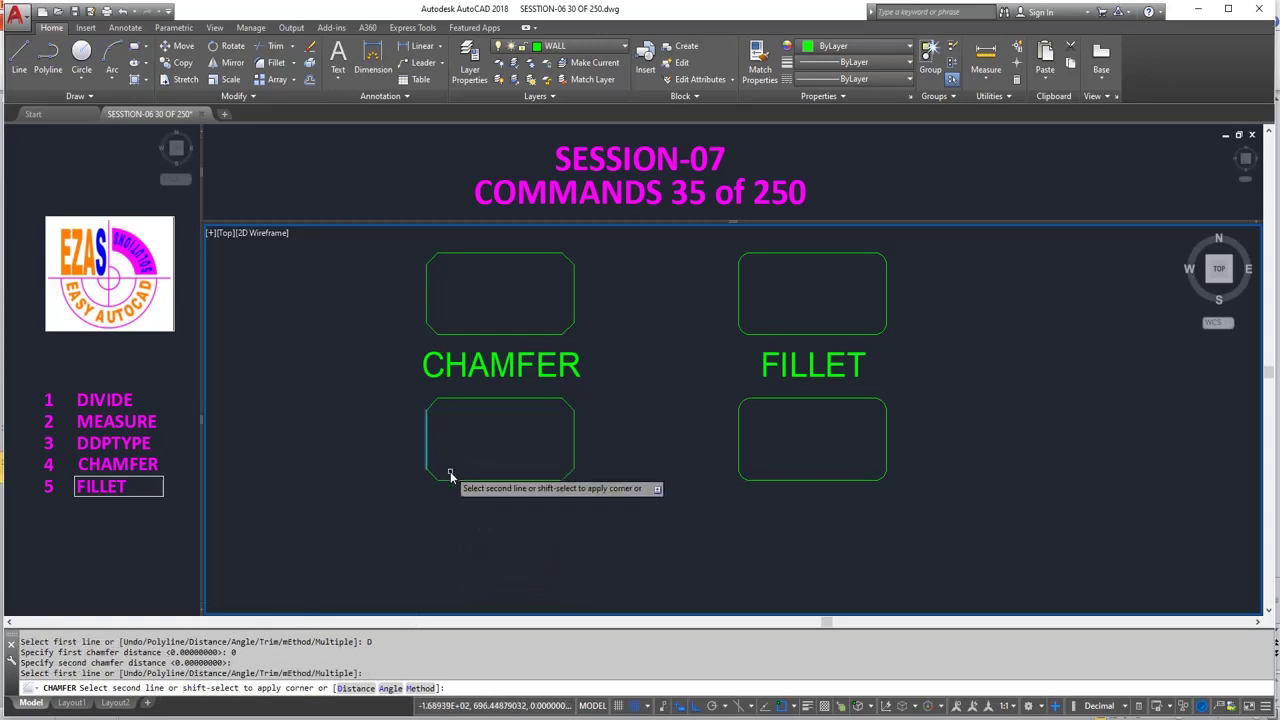
left_click(455, 481)
- Square off the bottom-right, top-right and top-left corners with zero-distance chamfers
scroll(455, 484, "up", 4)
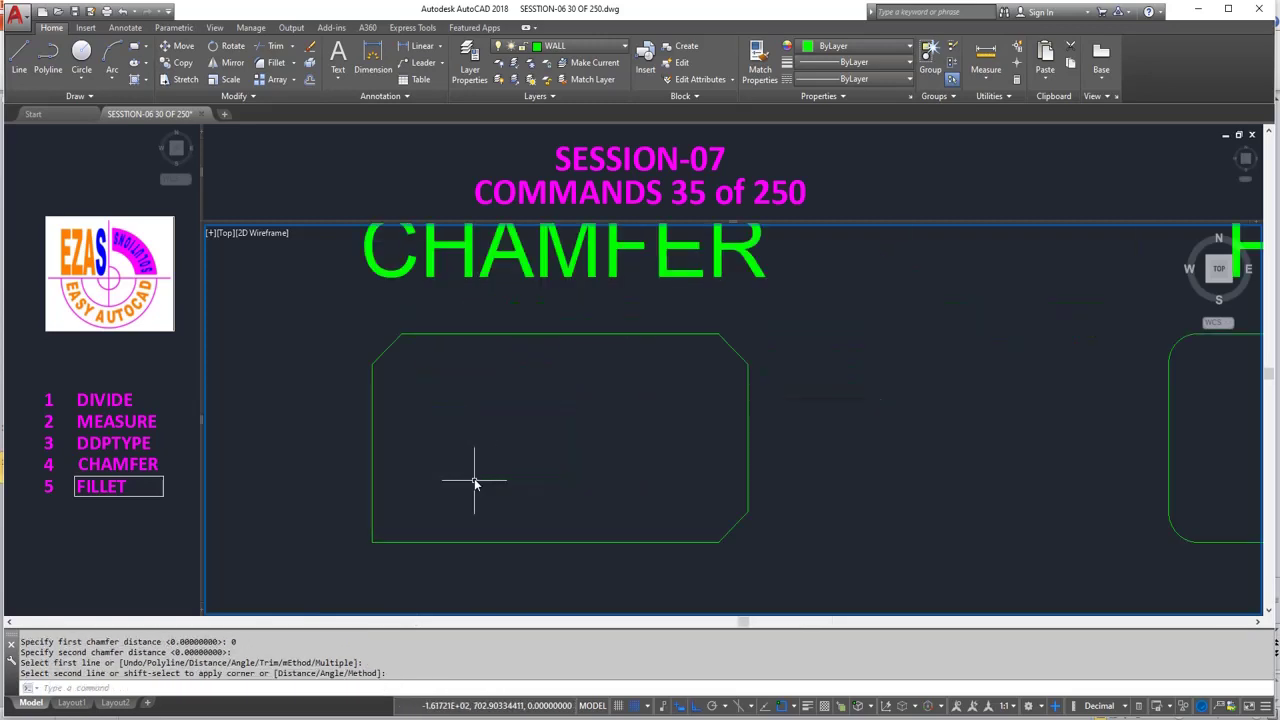
key("Return")
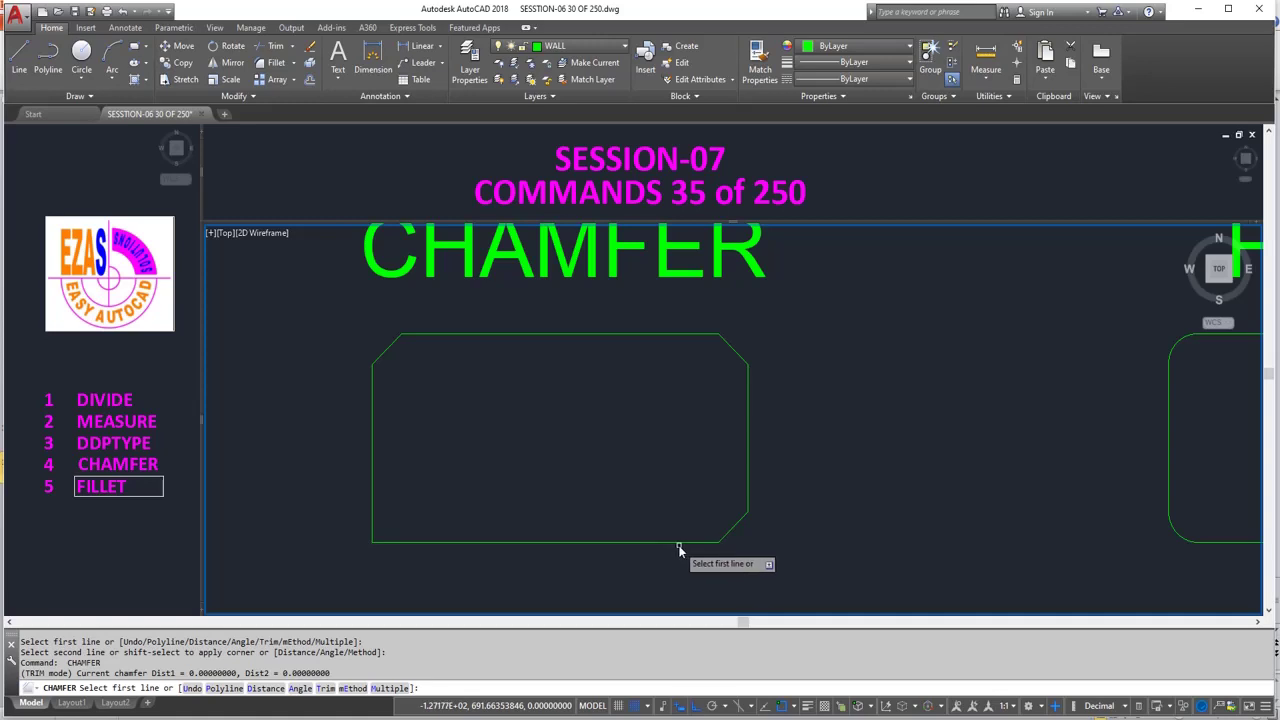
left_click(684, 542)
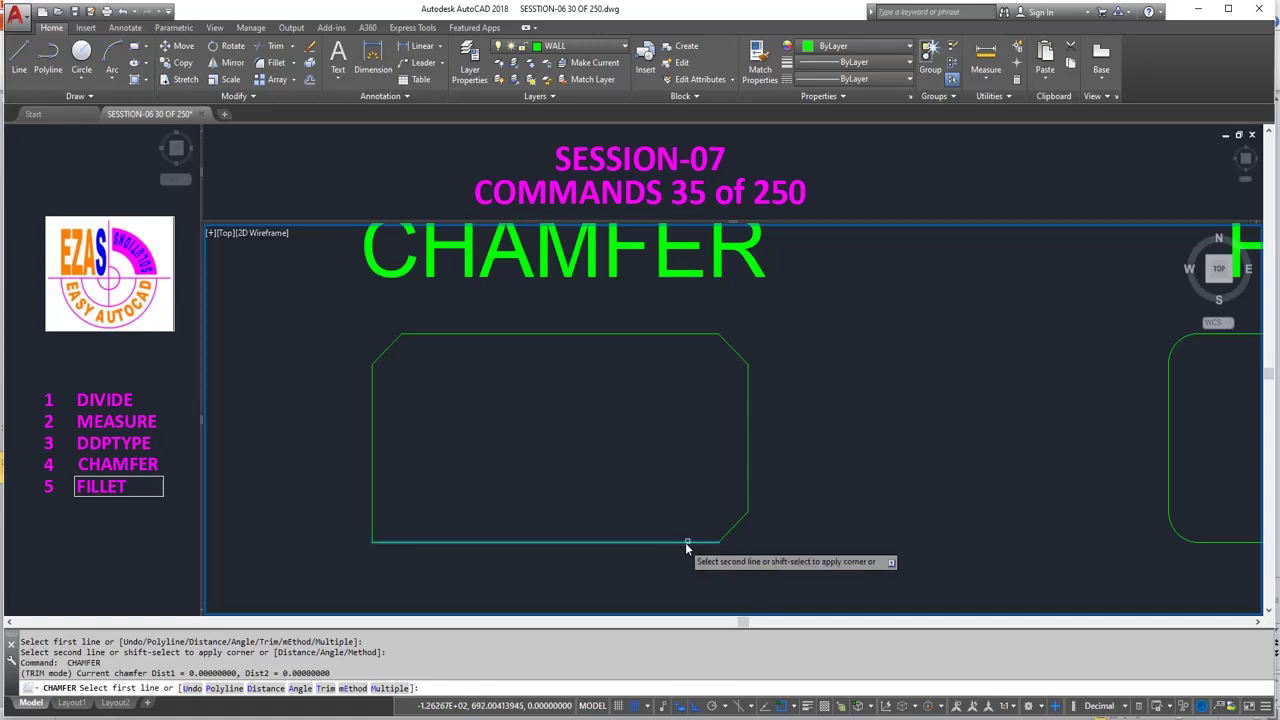
left_click(748, 500)
key("Return")
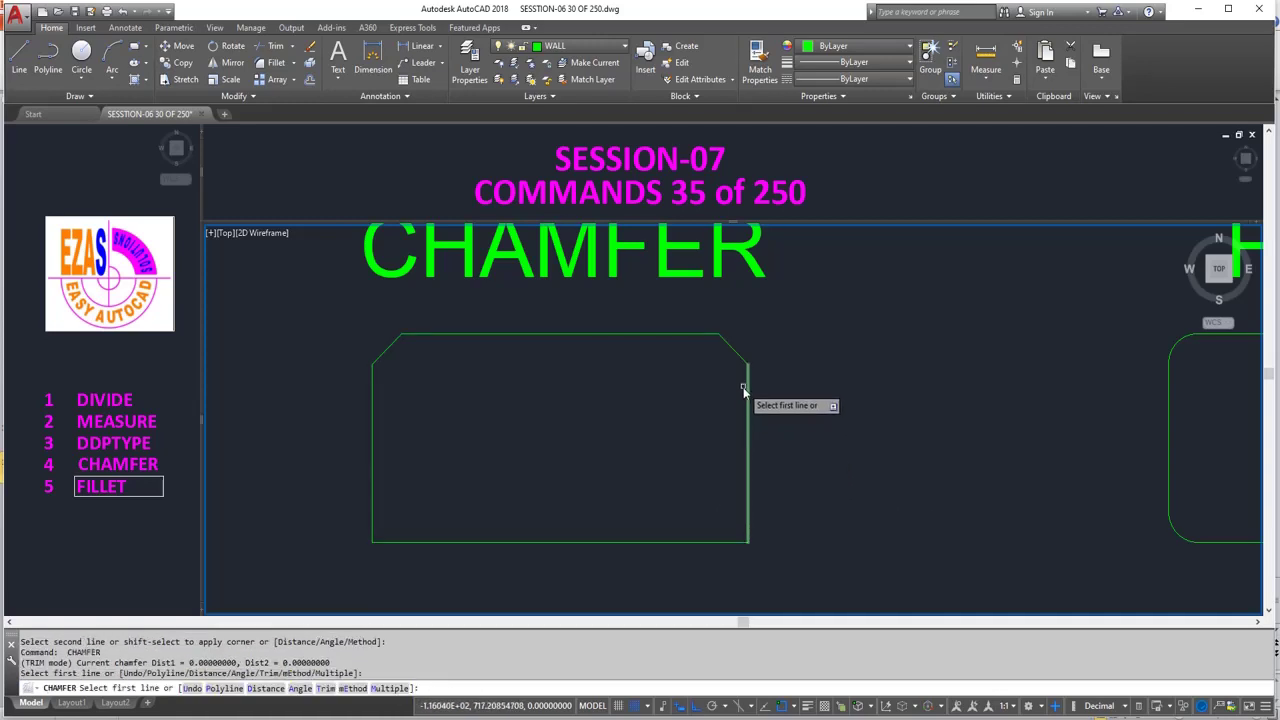
left_click(748, 390)
left_click(710, 336)
key("Return")
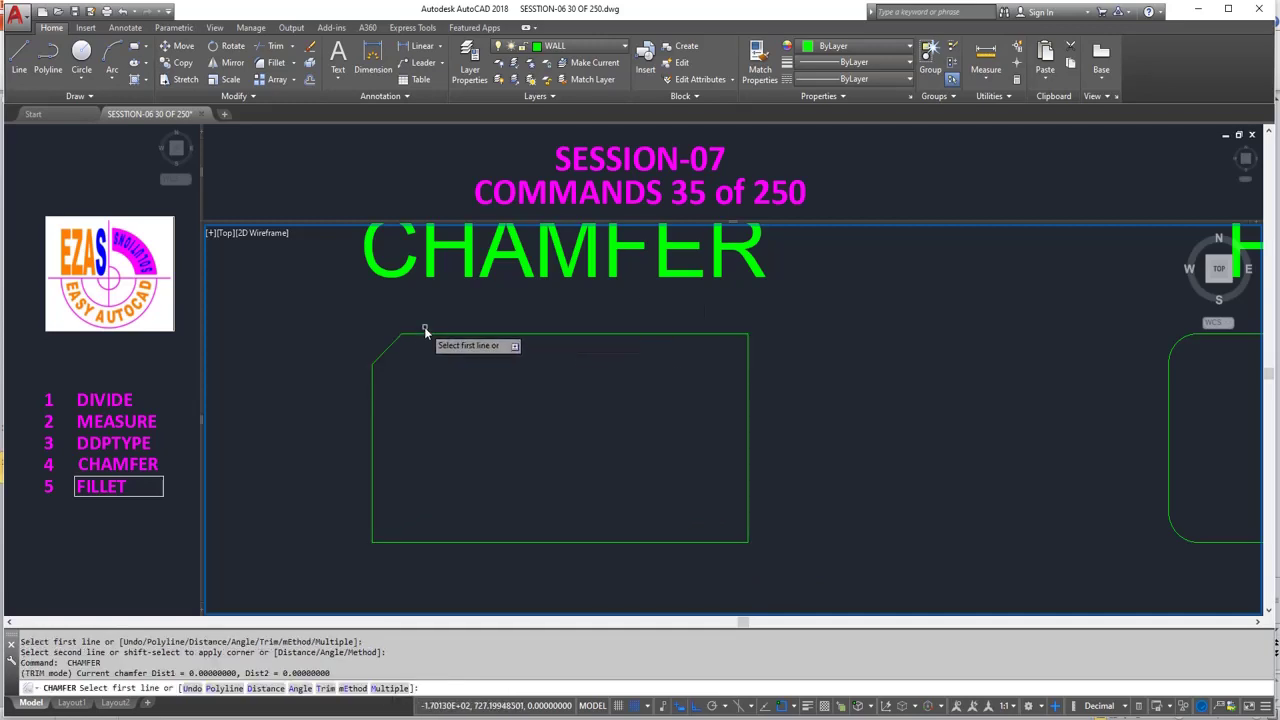
left_click(438, 366)
left_click(449, 336)
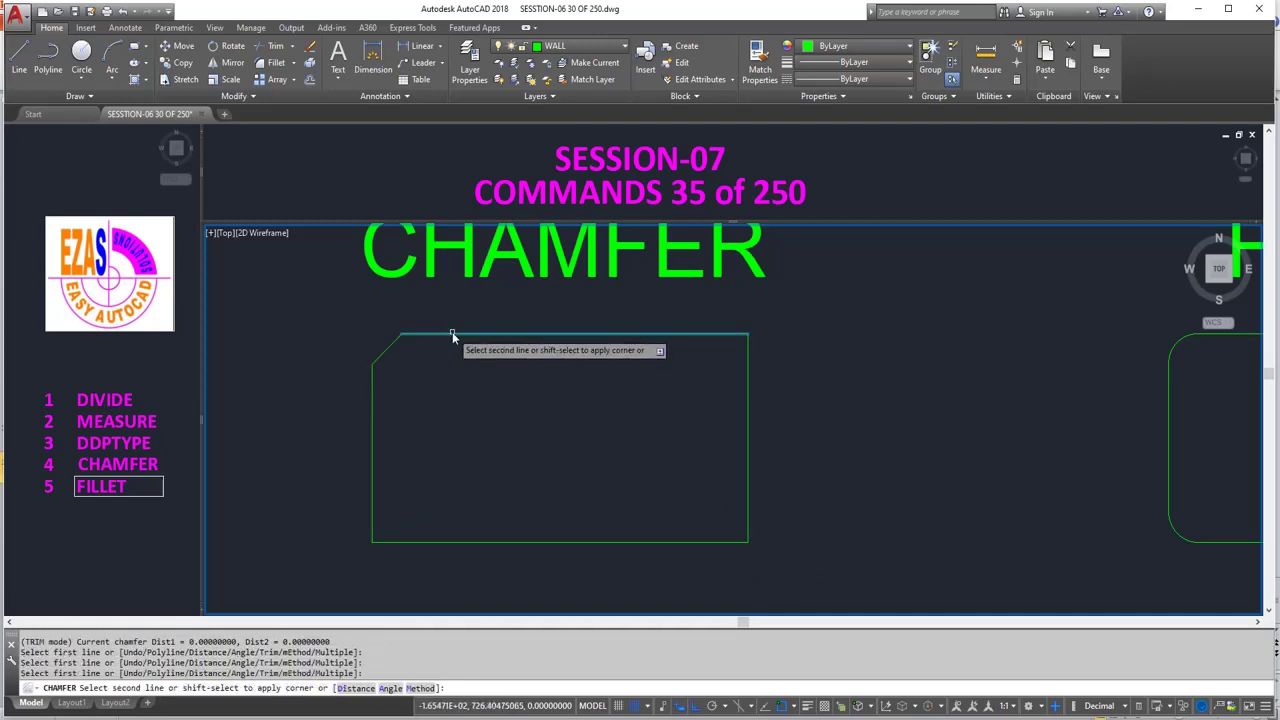
key("Escape")
- Start FILLET and set the fillet radius to 0
scroll(372, 400, "down", 5)
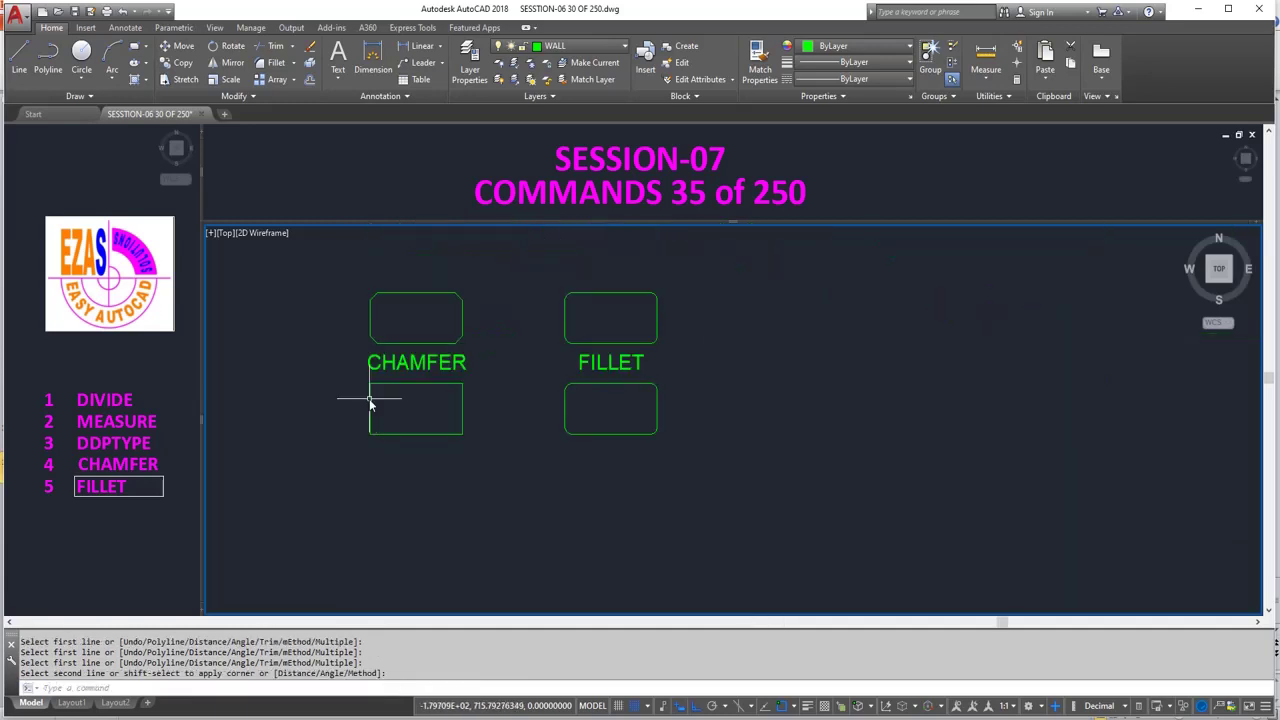
scroll(611, 391, "up", 5)
scroll(606, 400, "down", 2)
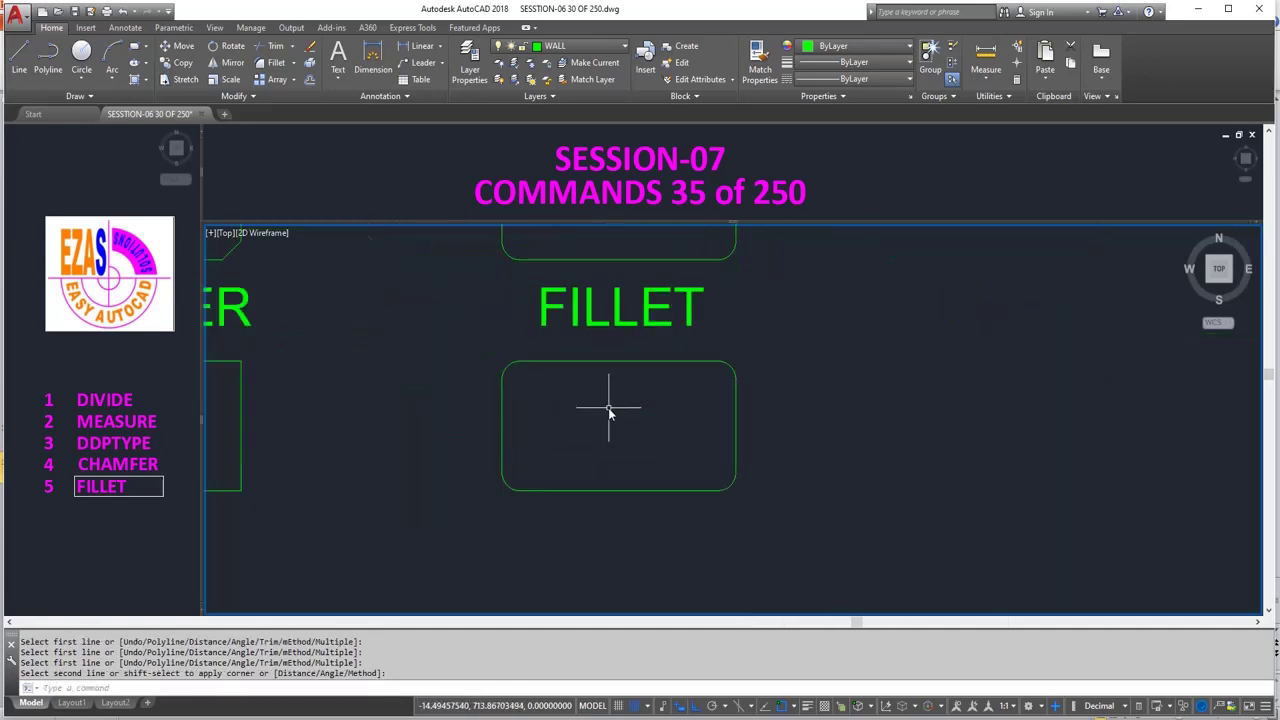
scroll(608, 408, "down", 2)
type("fillet")
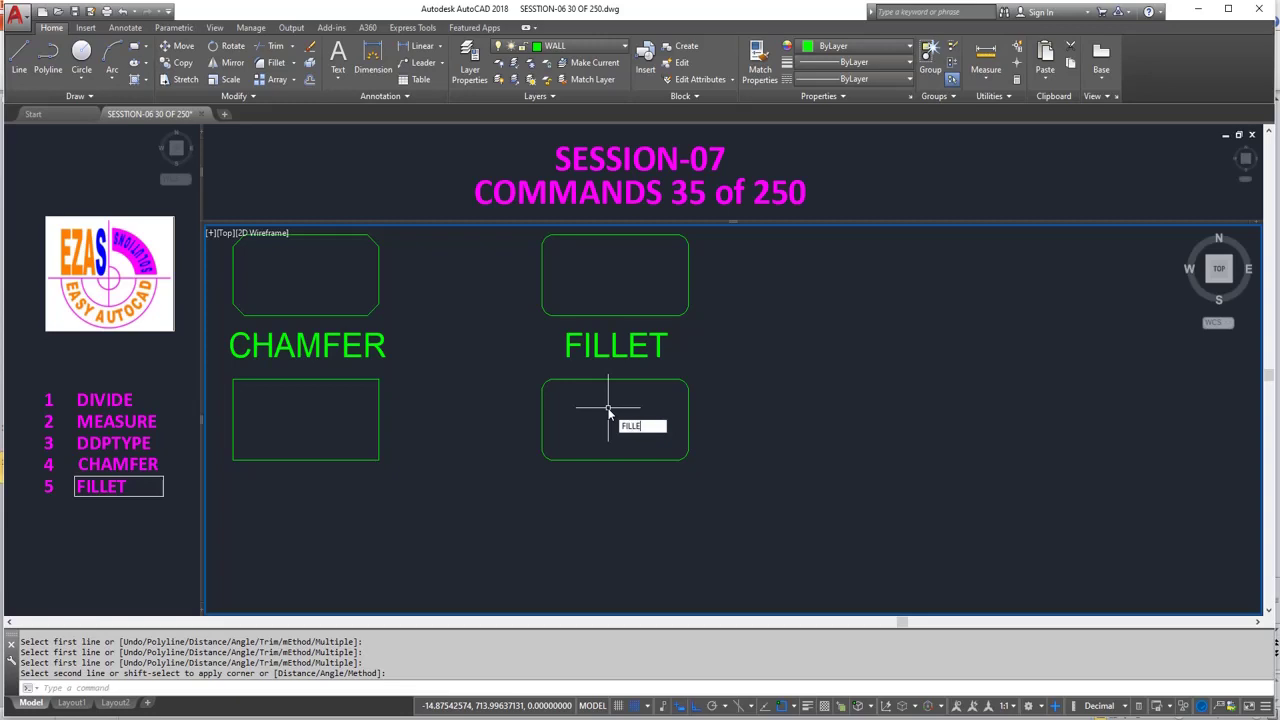
key("Return")
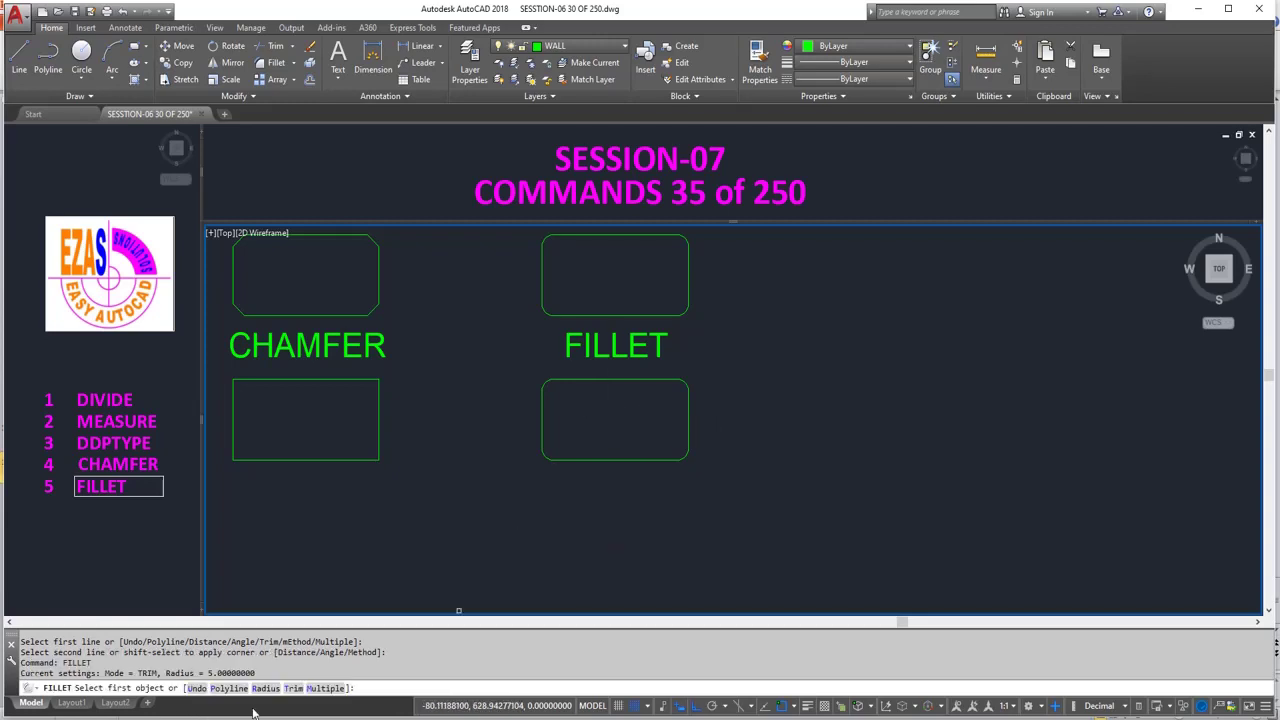
left_click(268, 688)
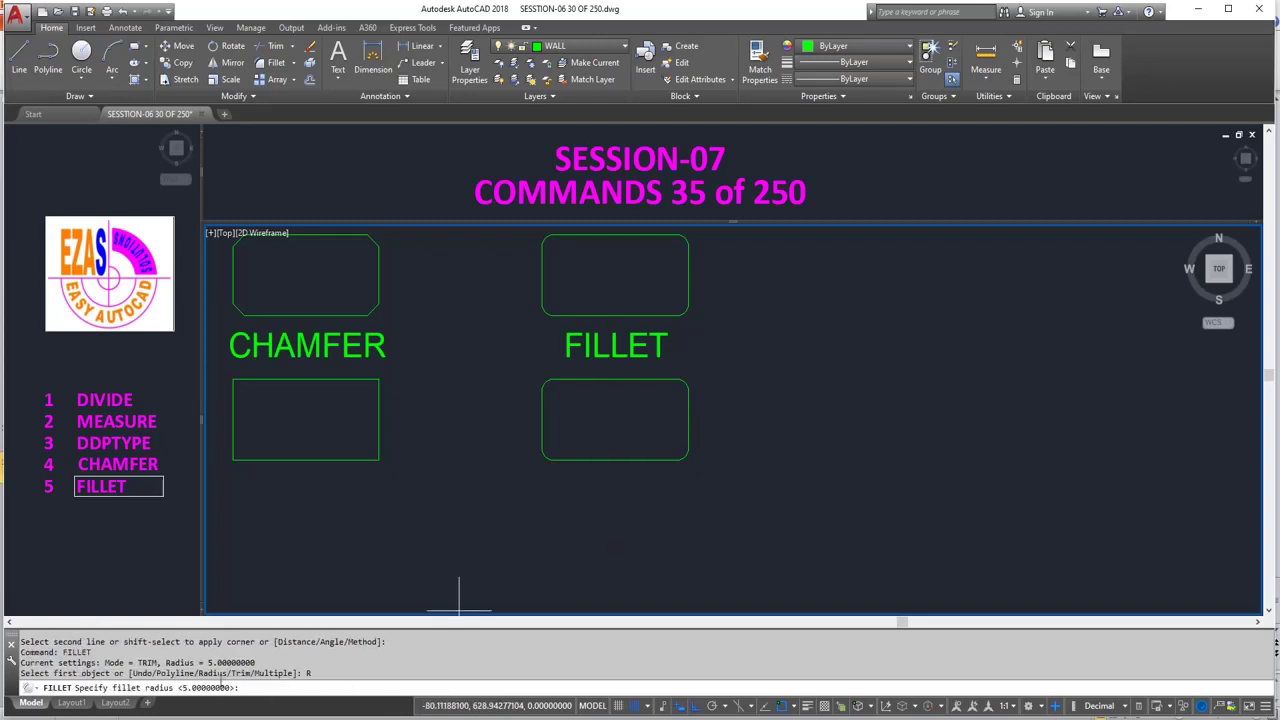
type("0")
key("Return")
- Square off the lower FILLET rectangle's four rounded corners with zero-radius fillets
scroll(625, 365, "up", 2)
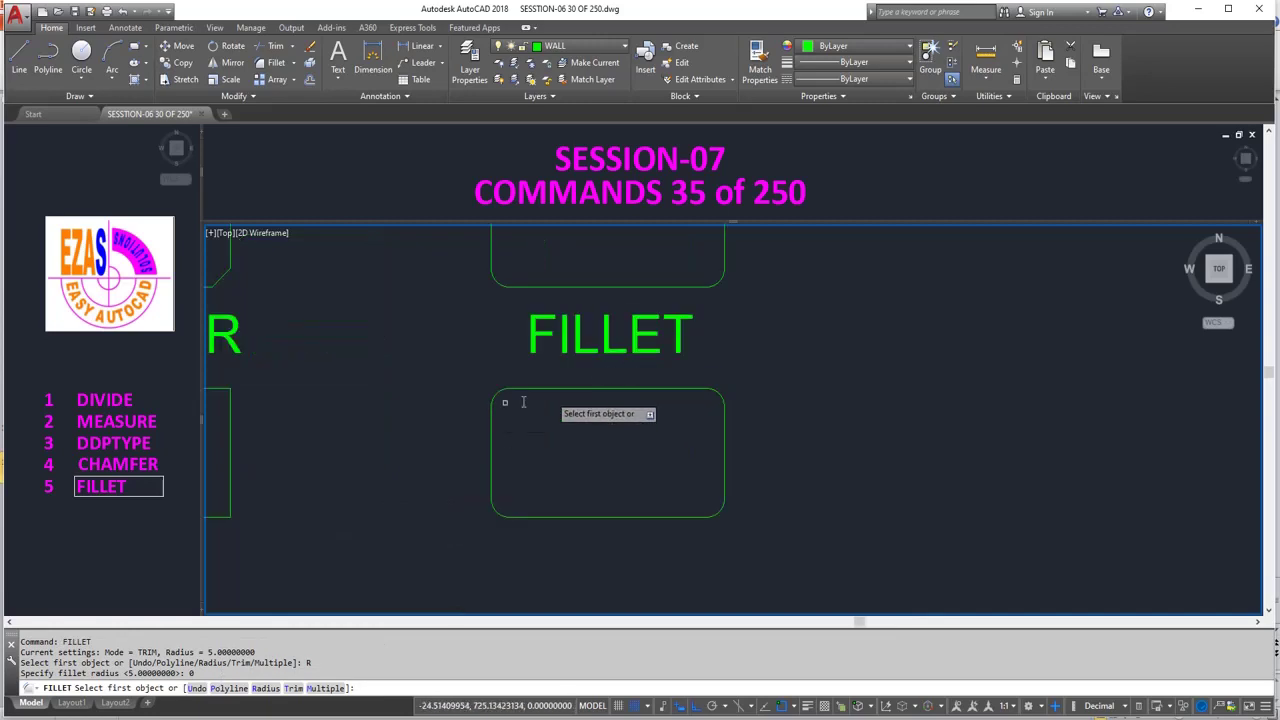
left_click(537, 389)
left_click(491, 430)
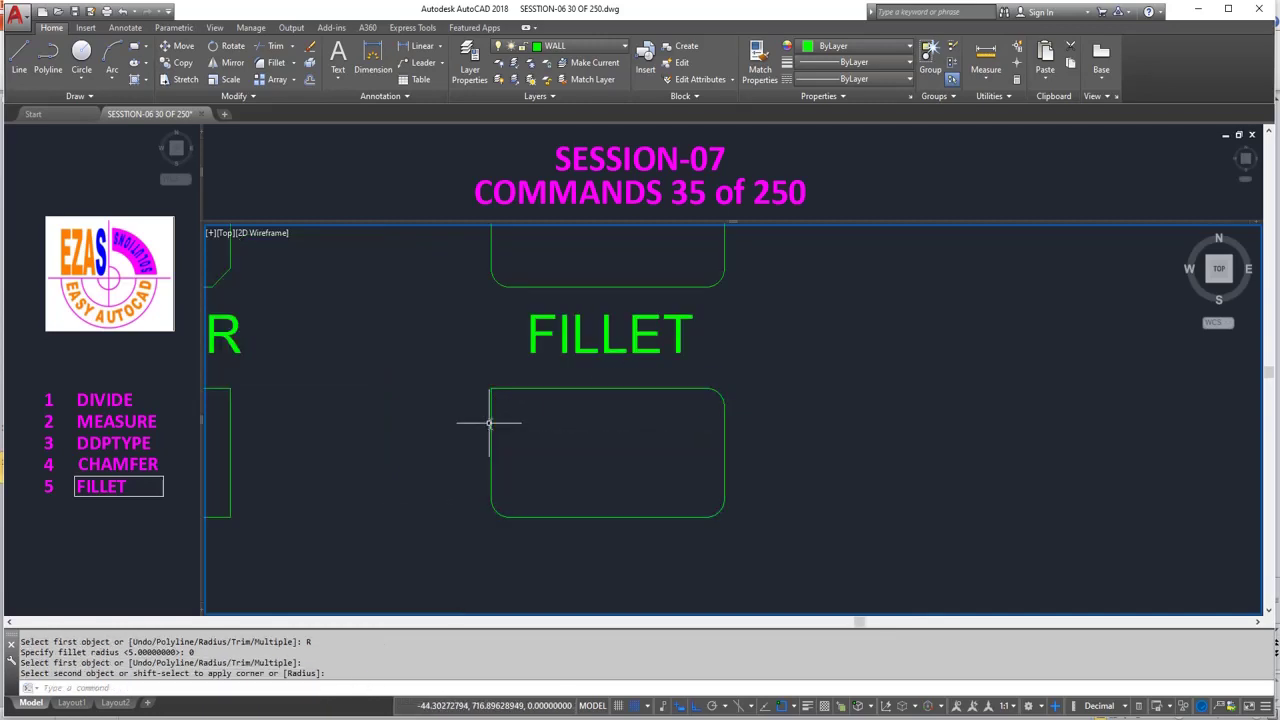
key("Return")
left_click(491, 432)
left_click(534, 516)
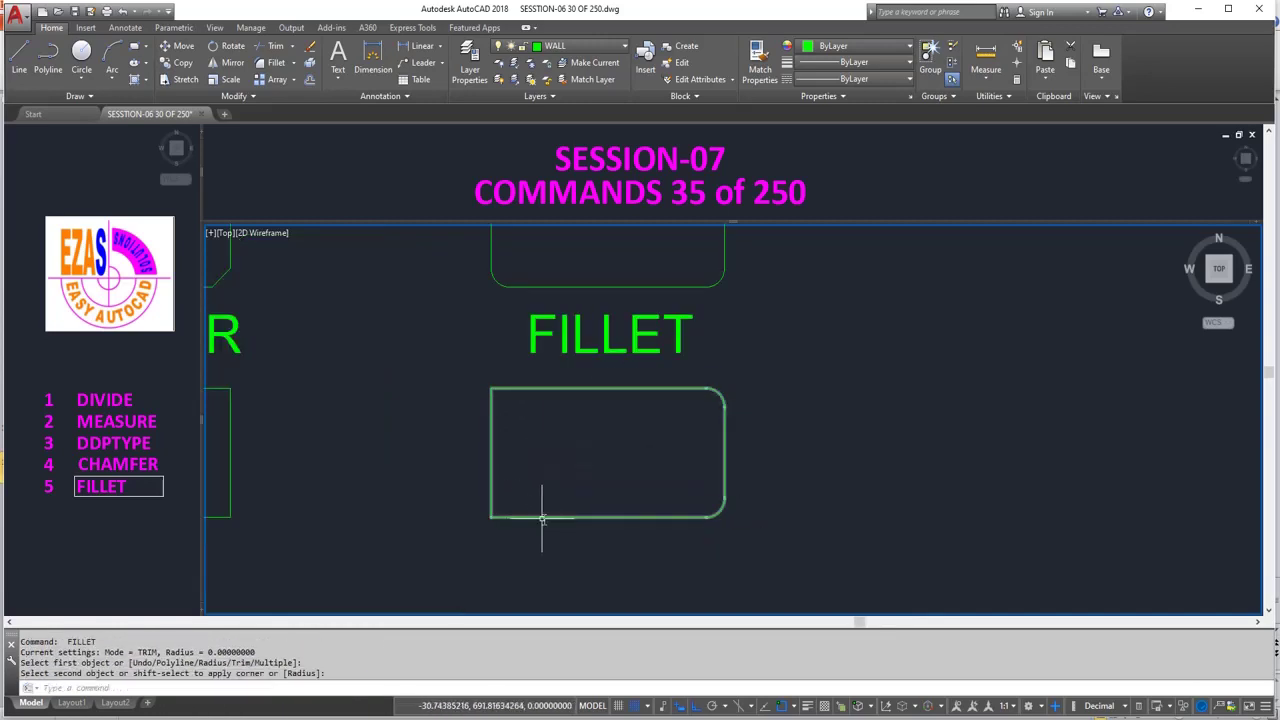
left_click(688, 517)
key("Return")
left_click(700, 389)
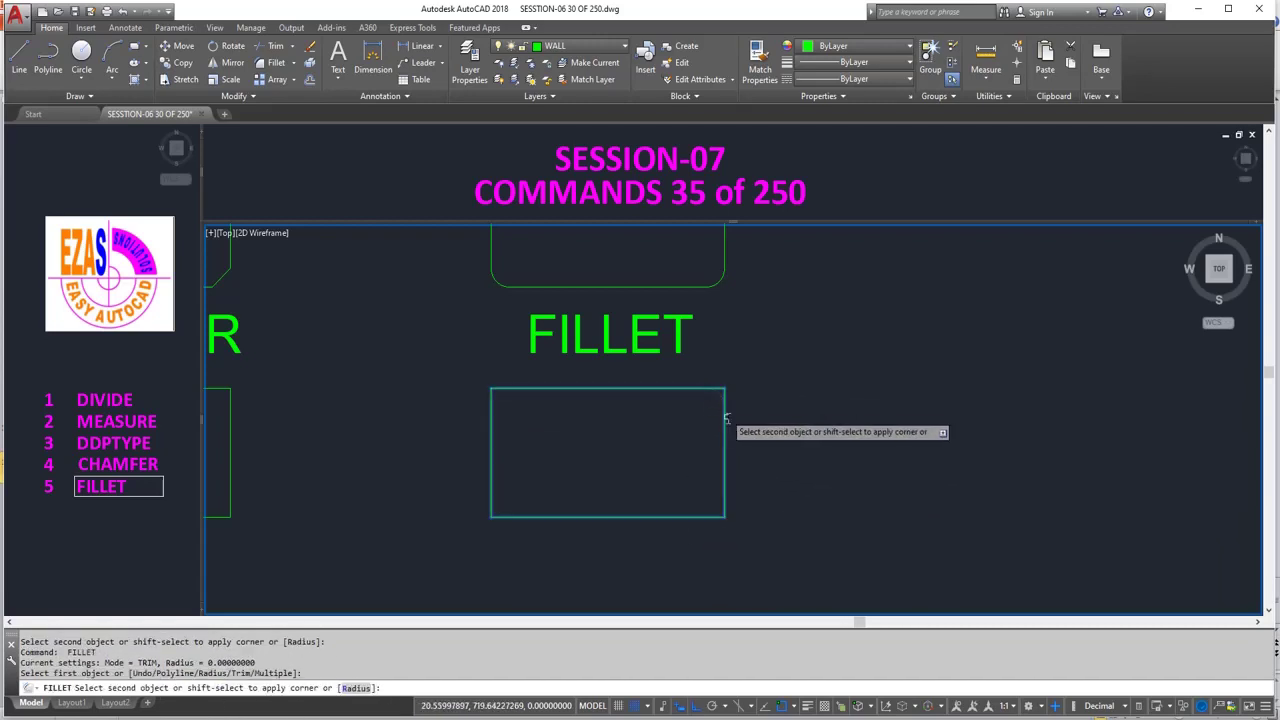
left_click(726, 424)
- Start CHAMFER and set both chamfer distances to 5
scroll(765, 475, "down", 2)
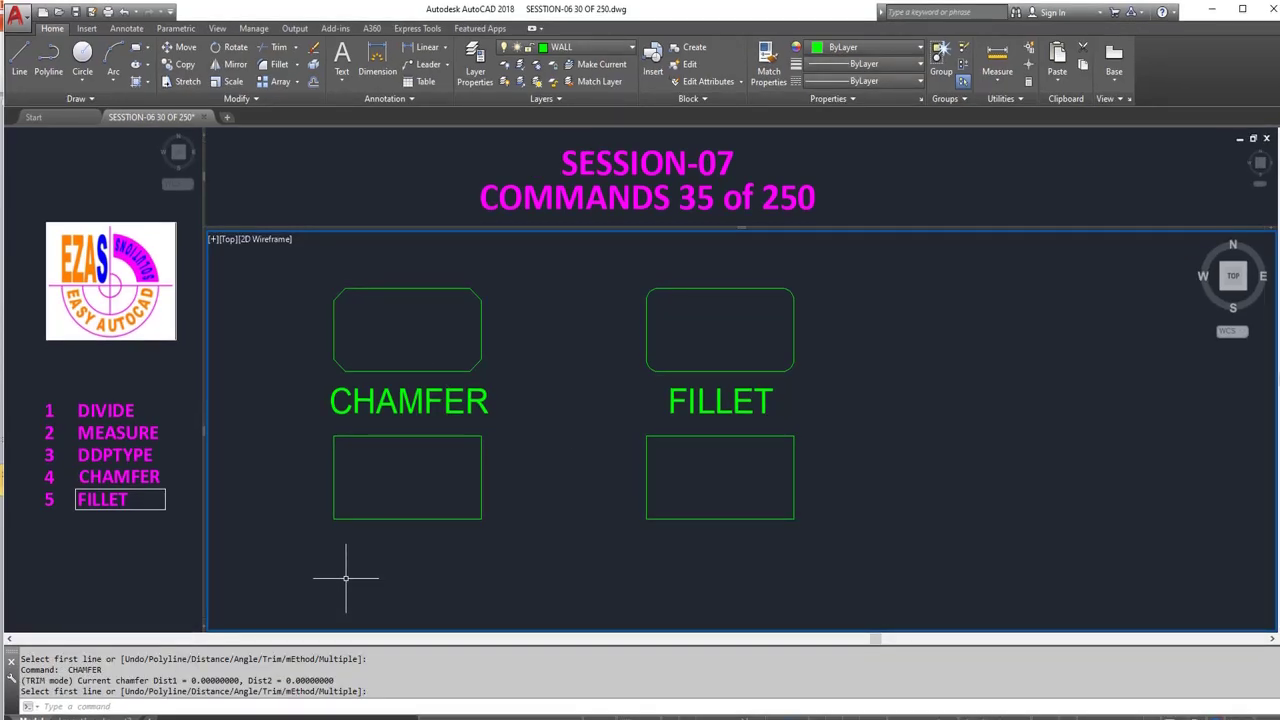
type("CH")
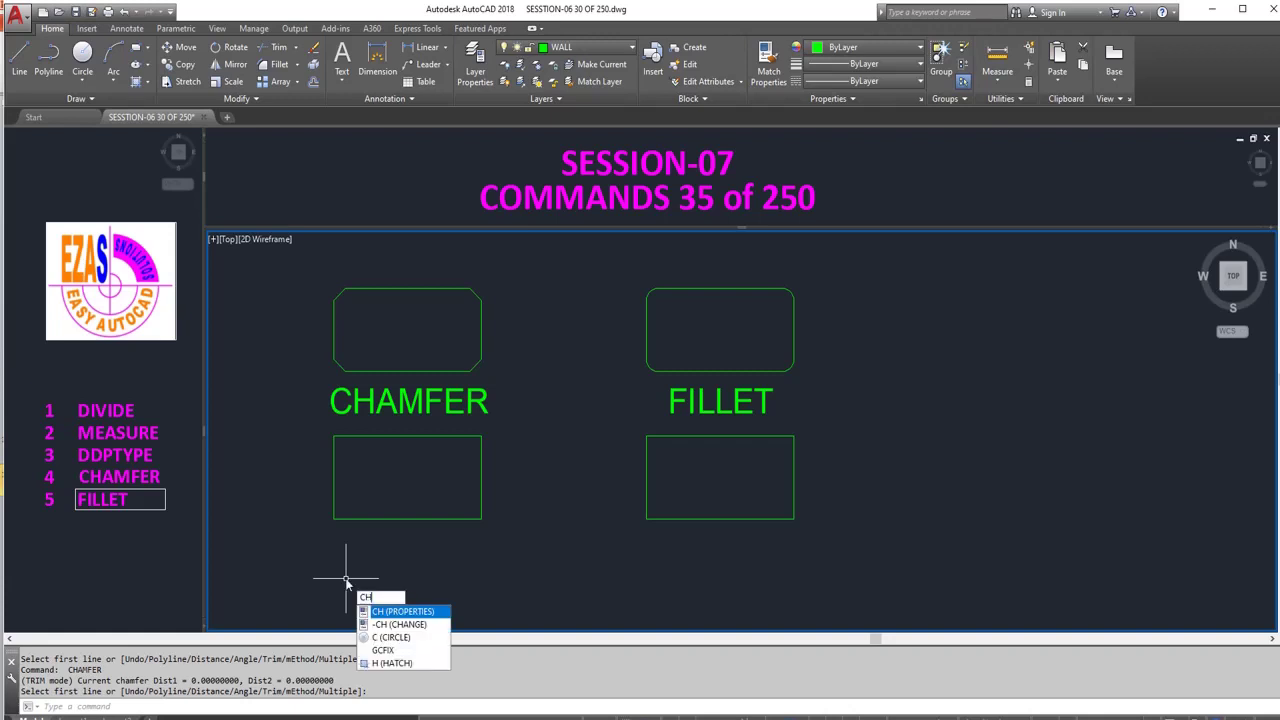
type("AMF")
key("Return")
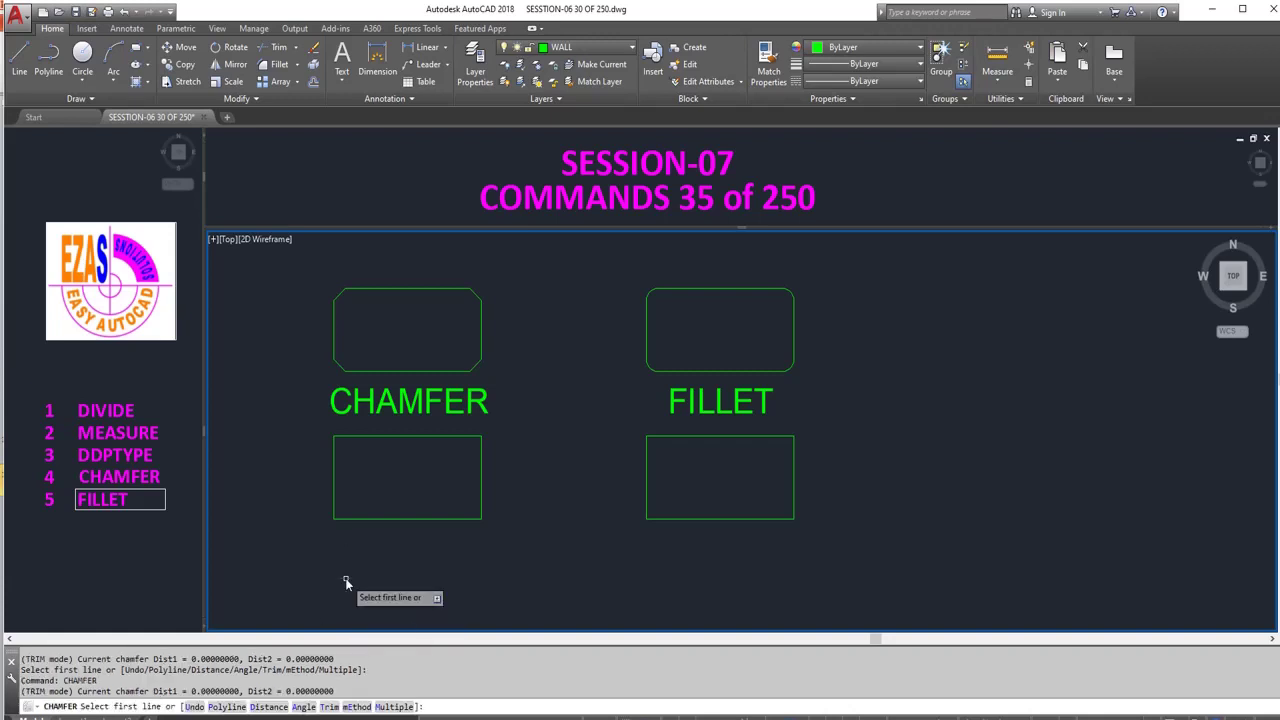
type("D")
key("Return")
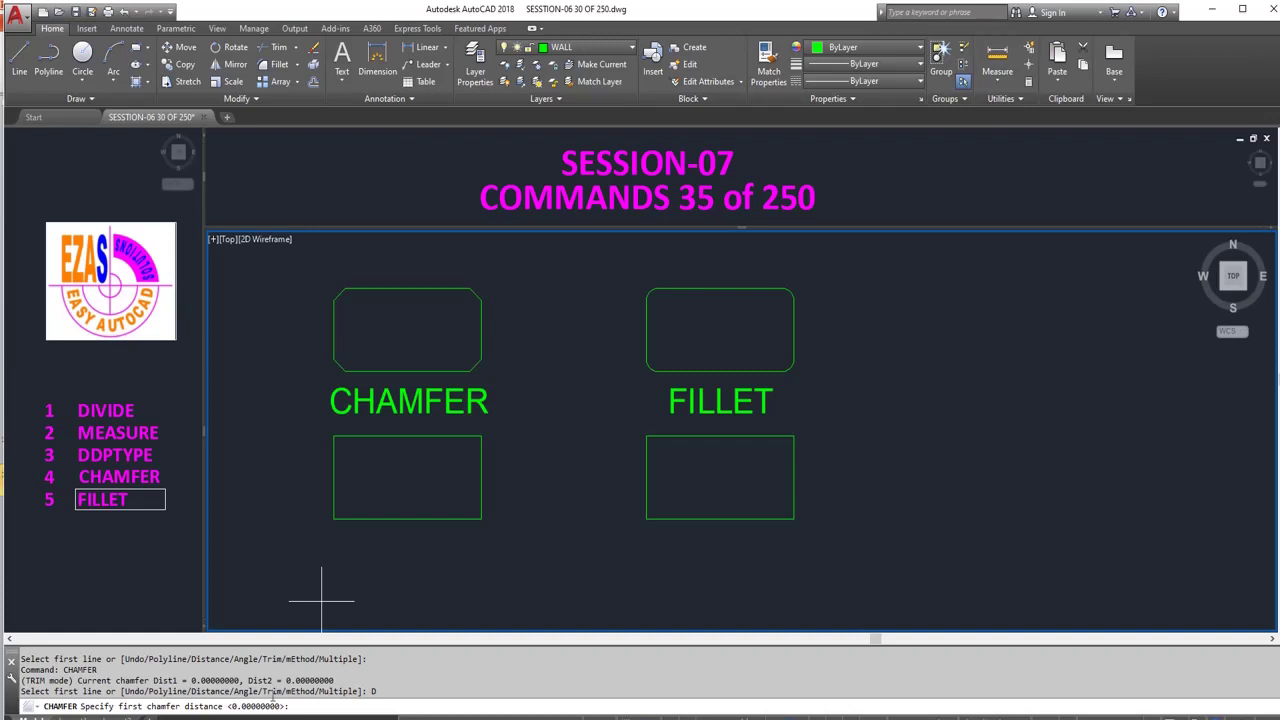
type(" 5")
key("Return")
key("Return")
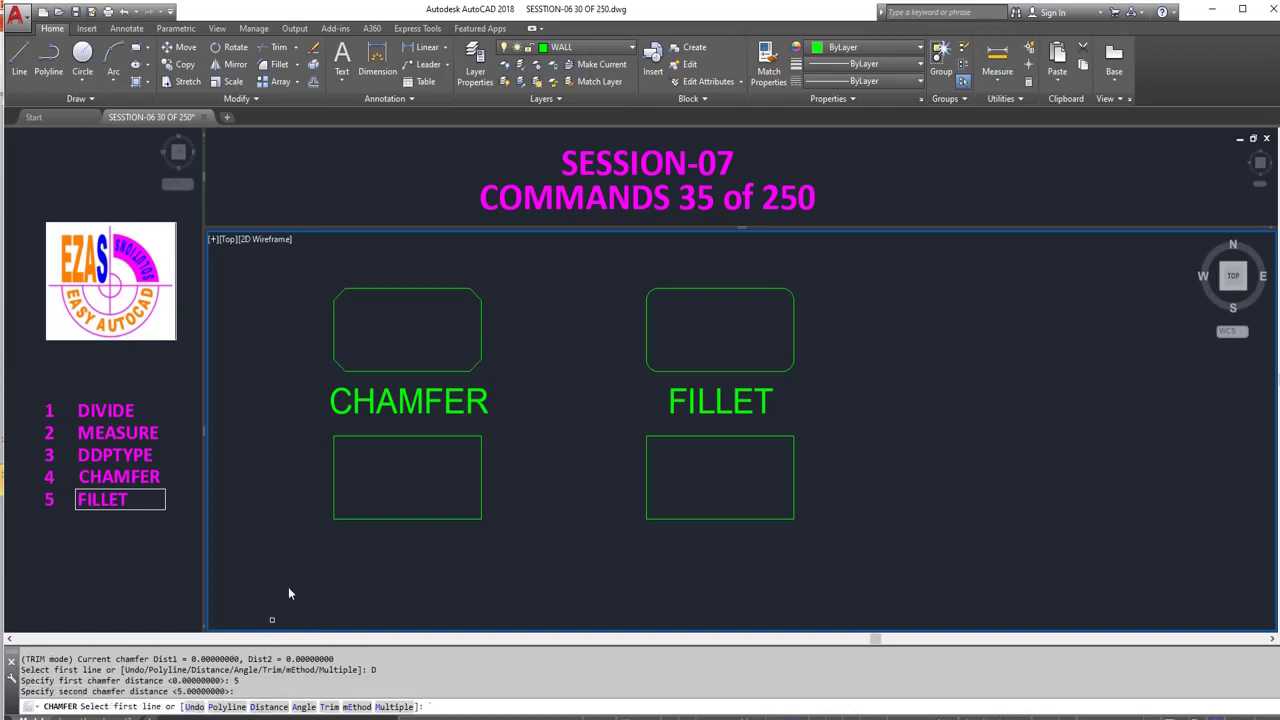
- Bevel the lower rectangle's bottom-left, bottom-right and top-left corners with 5-unit chamfers
left_click(334, 500)
left_click(361, 518)
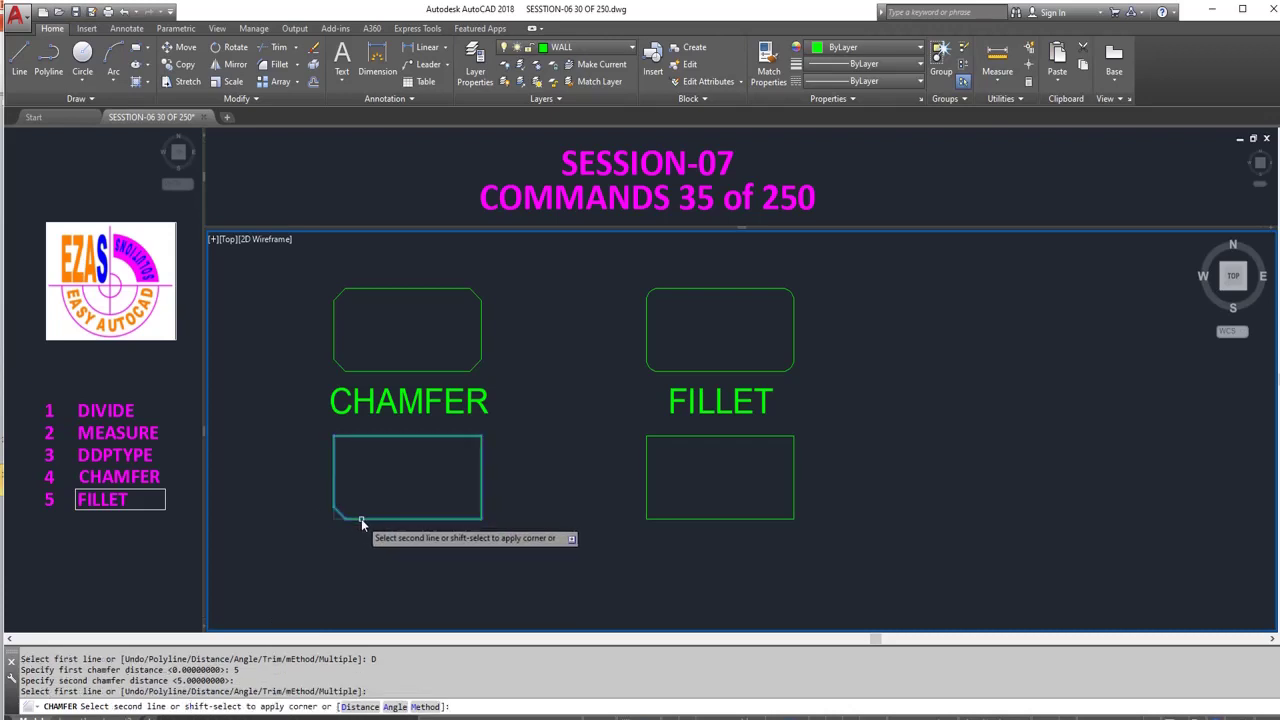
key("Return")
left_click(368, 519)
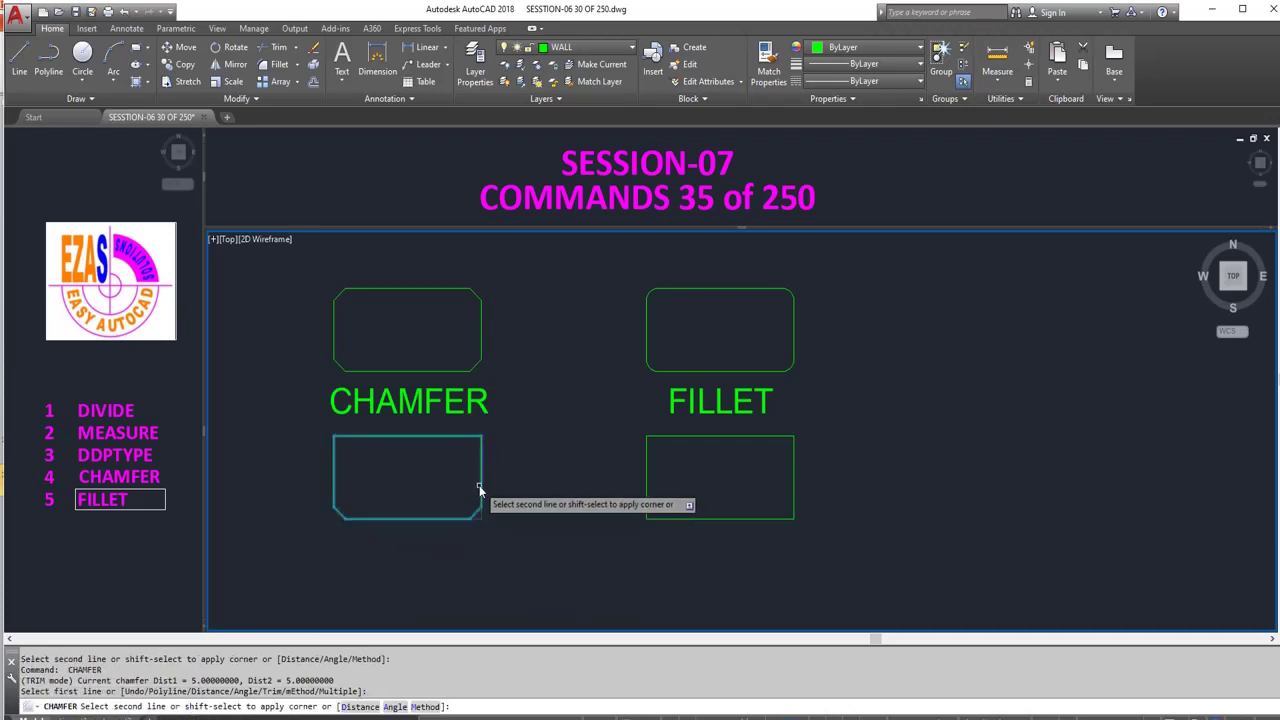
left_click(477, 486)
key("Return")
left_click(479, 486)
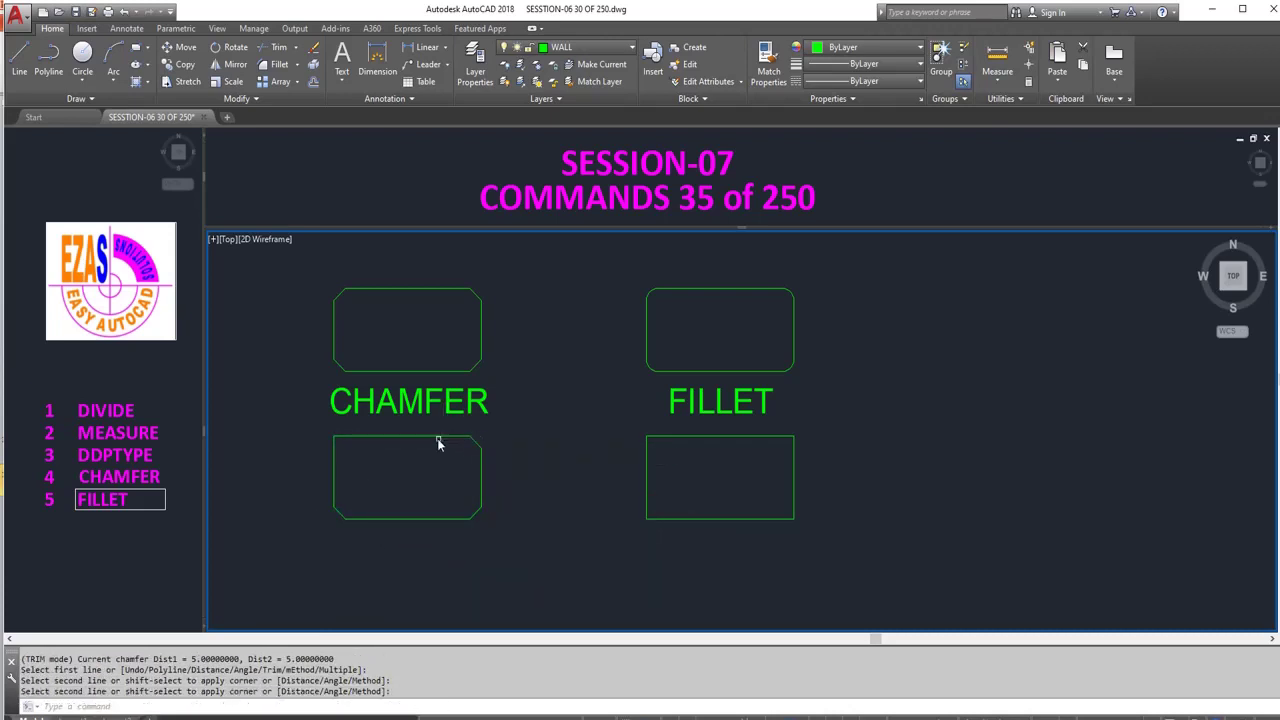
left_click(335, 466)
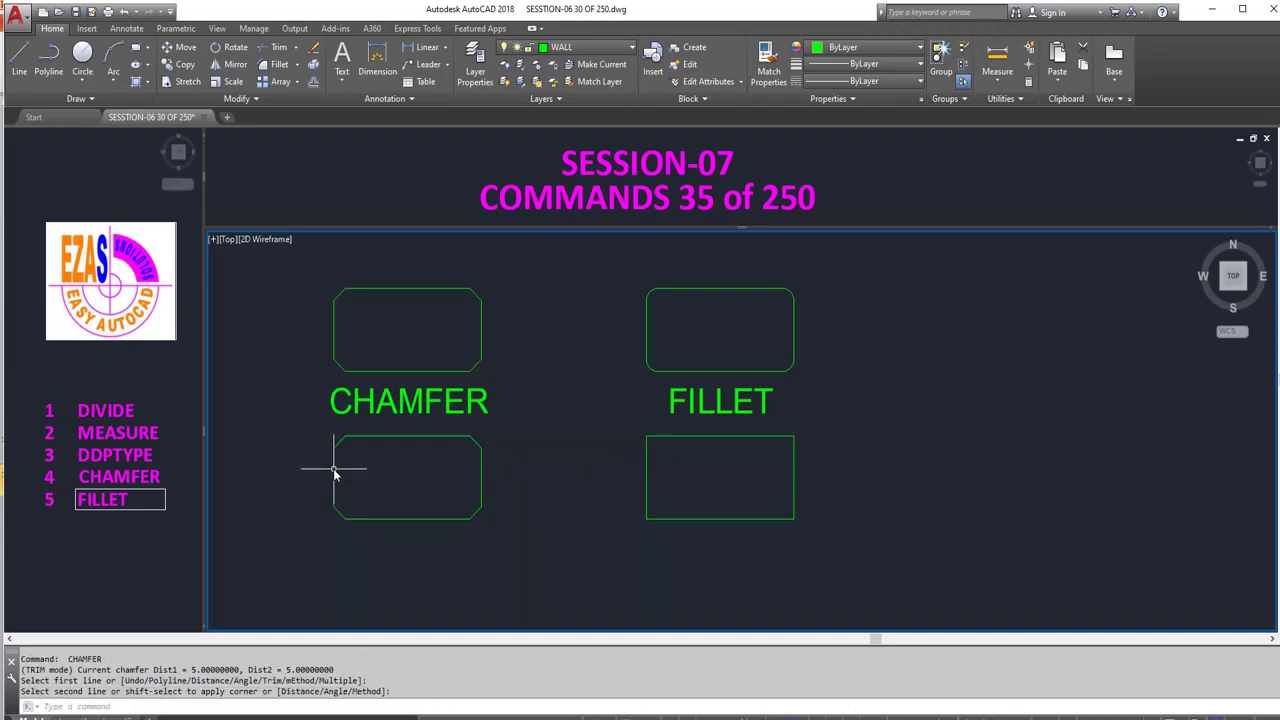
- Start FILLET and set the fillet radius to 5
type("FI")
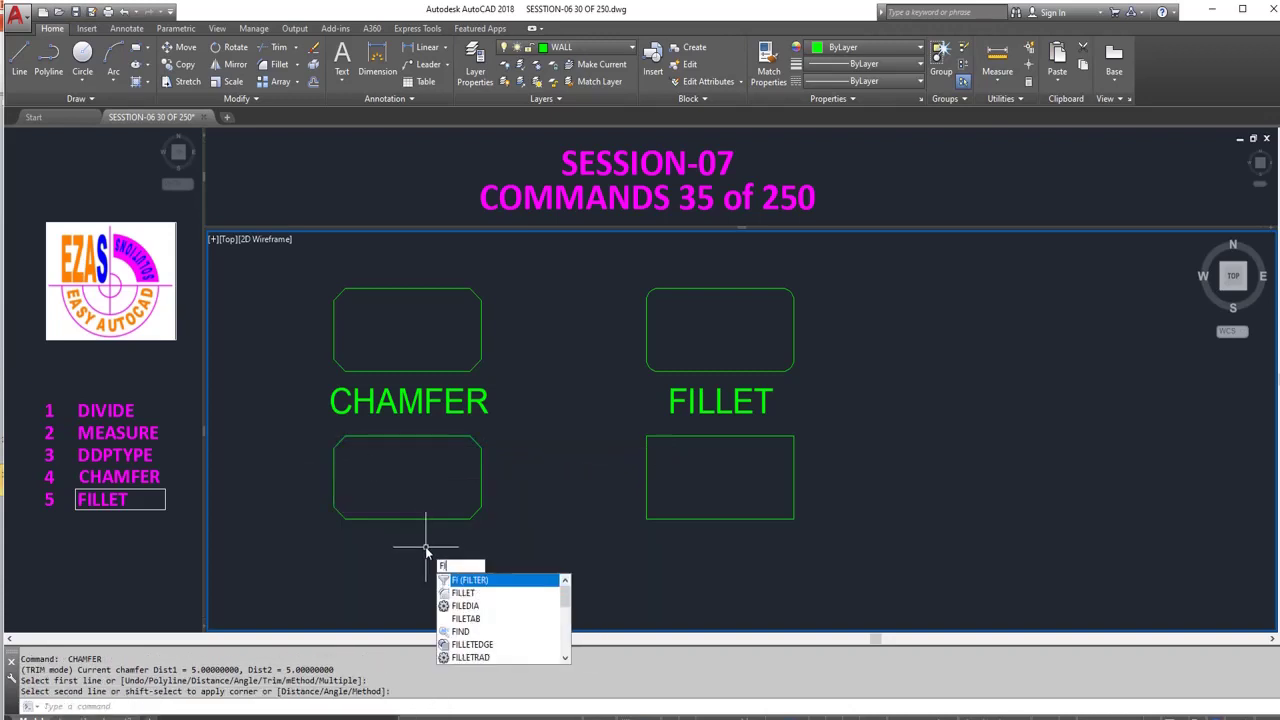
type("LLET")
key("Return")
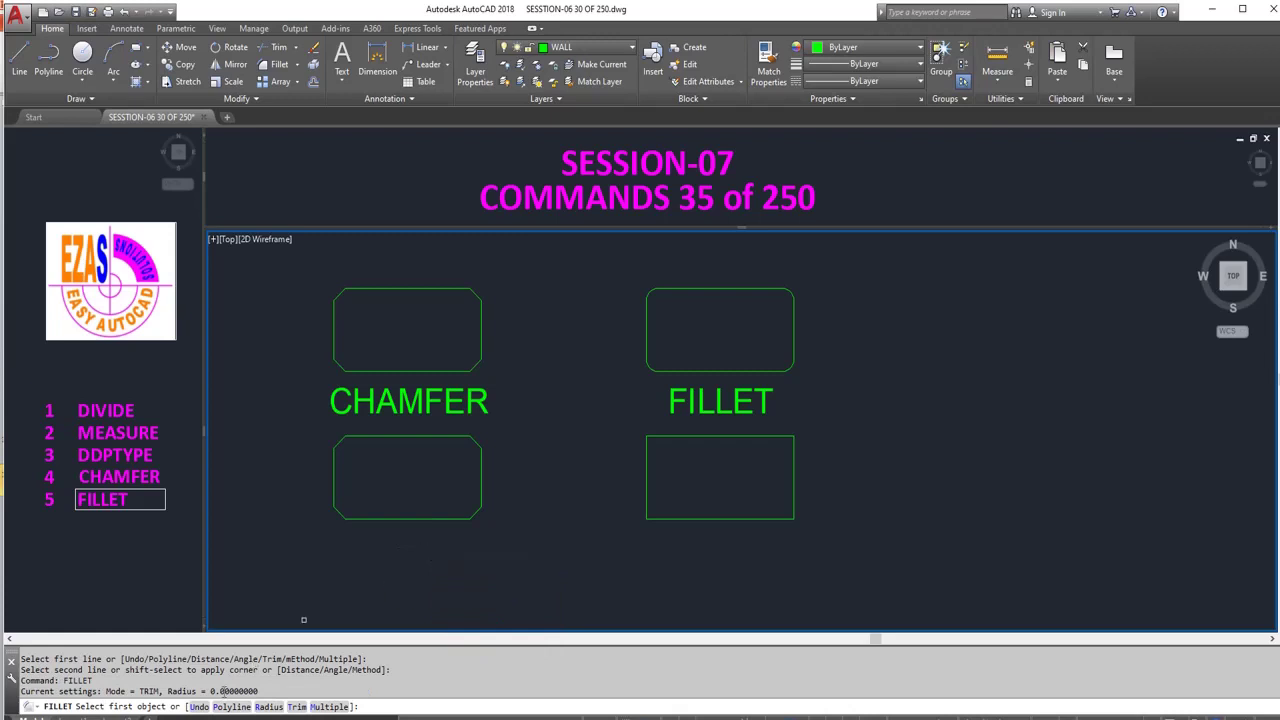
type("R")
key("Return")
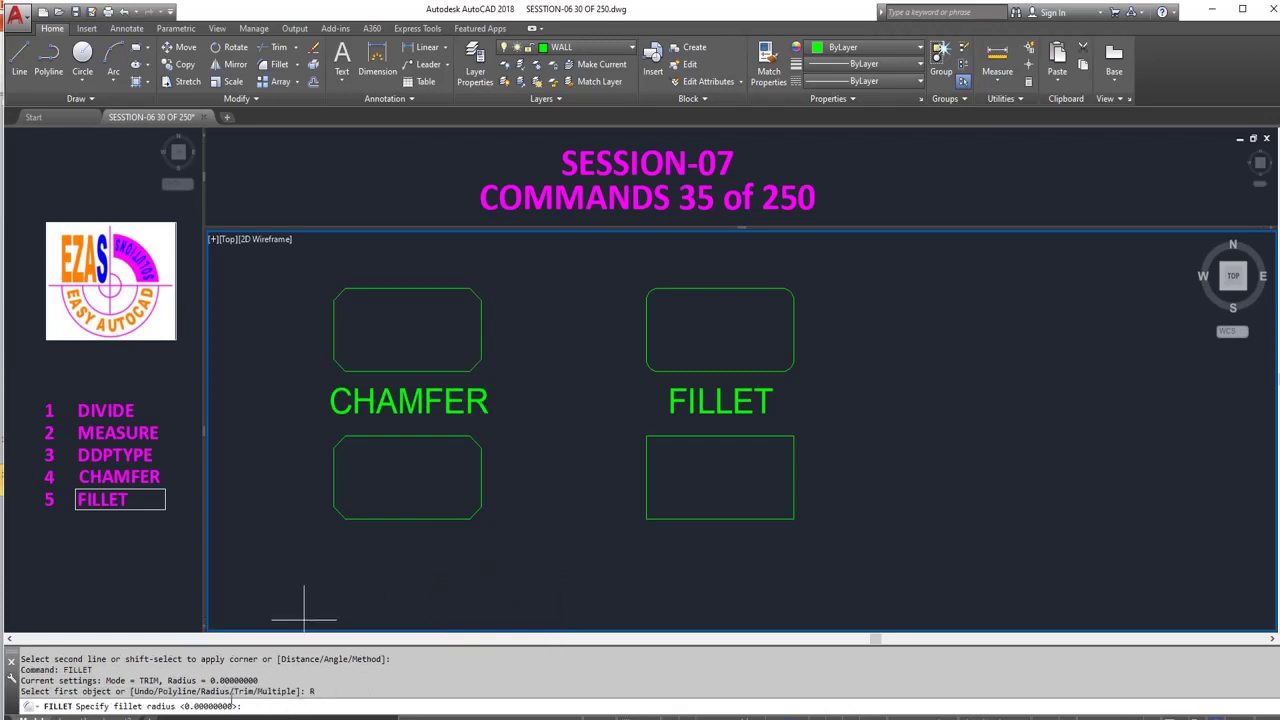
type(" 5")
key("Return")
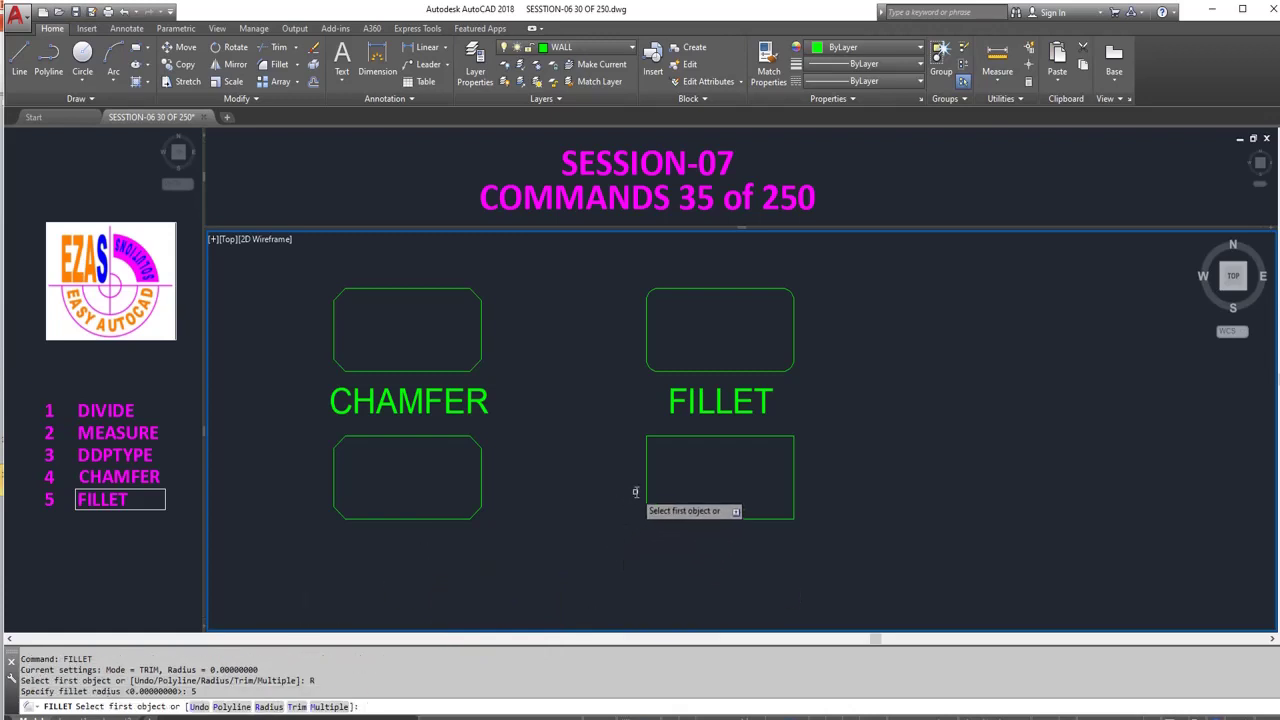
- Round the lower FILLET rectangle's bottom-left, top-right and top-left corners at radius 5
left_click(642, 503)
left_click(650, 512)
left_click(648, 514)
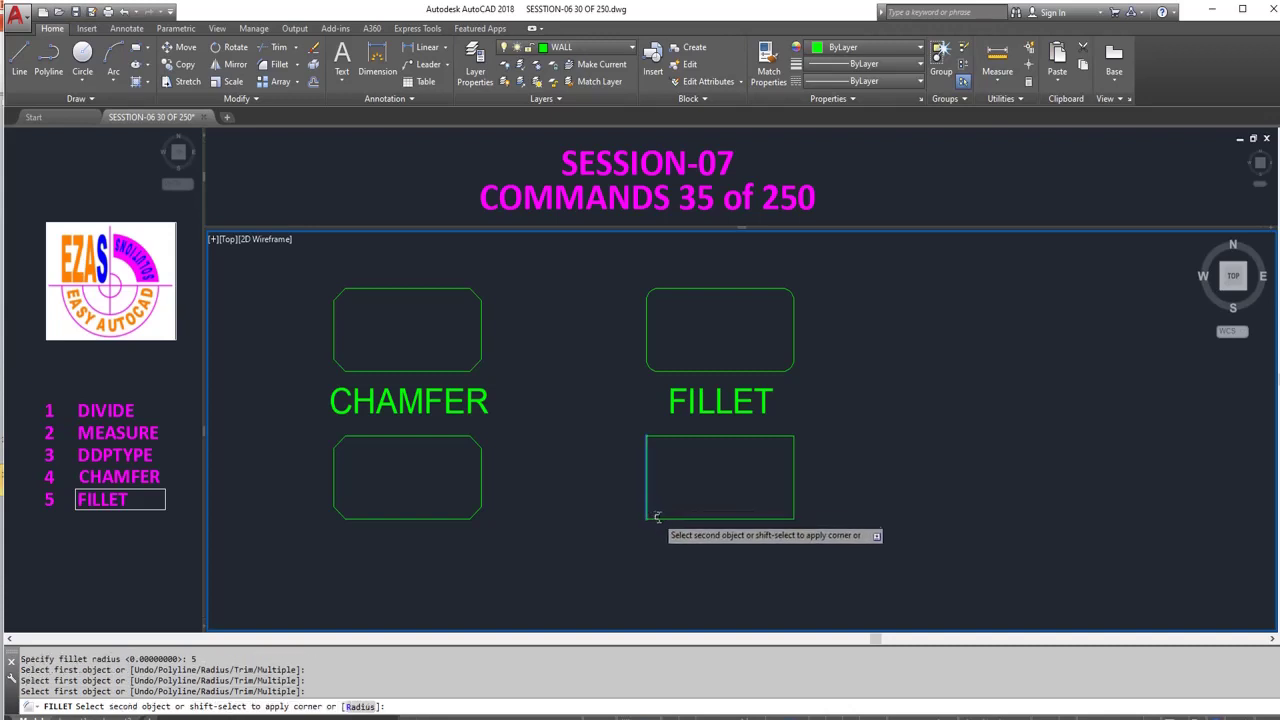
left_click(657, 517)
key("Return")
left_click(794, 485)
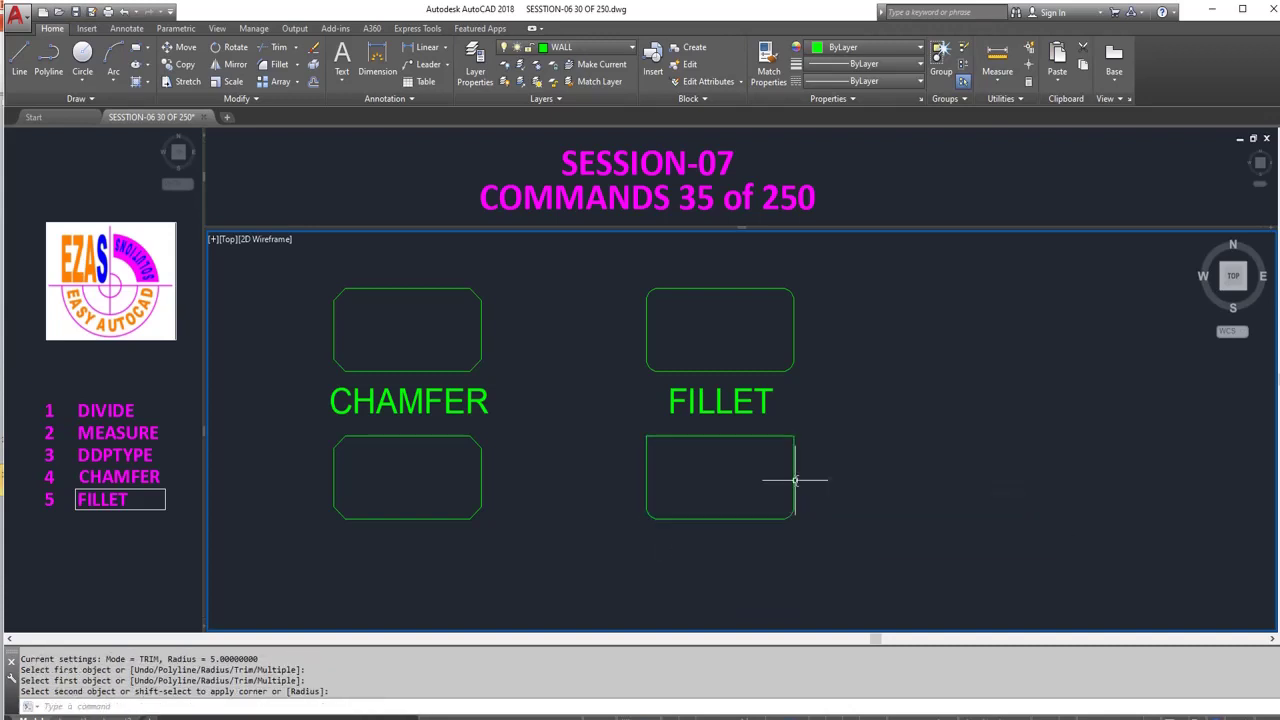
left_click(778, 436)
key("Return")
left_click(677, 436)
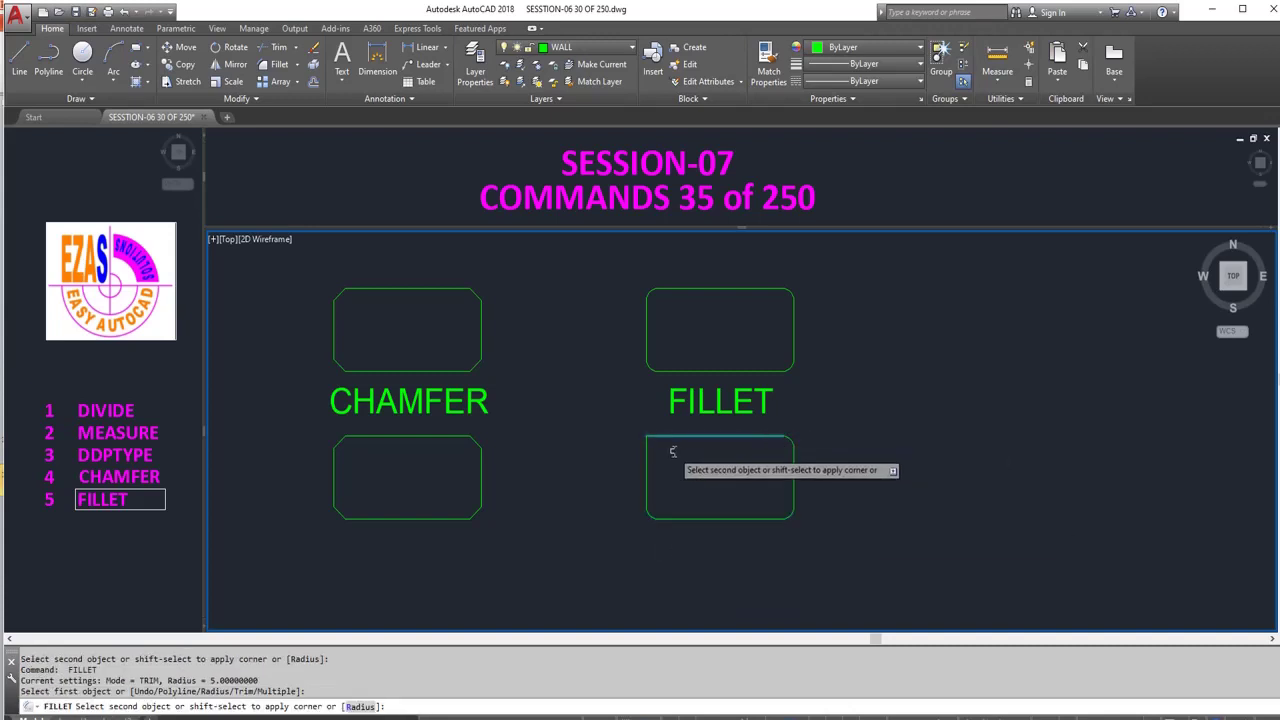
left_click(647, 456)
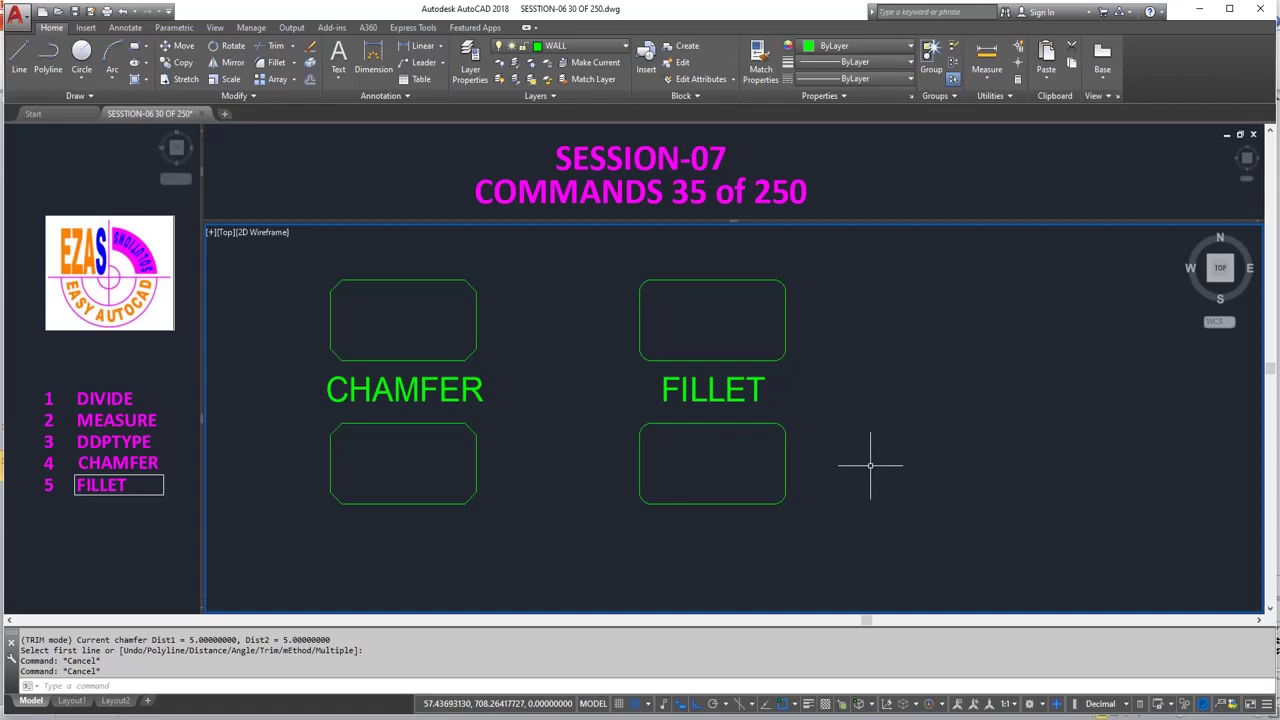
scroll(312, 322, "up", 3)
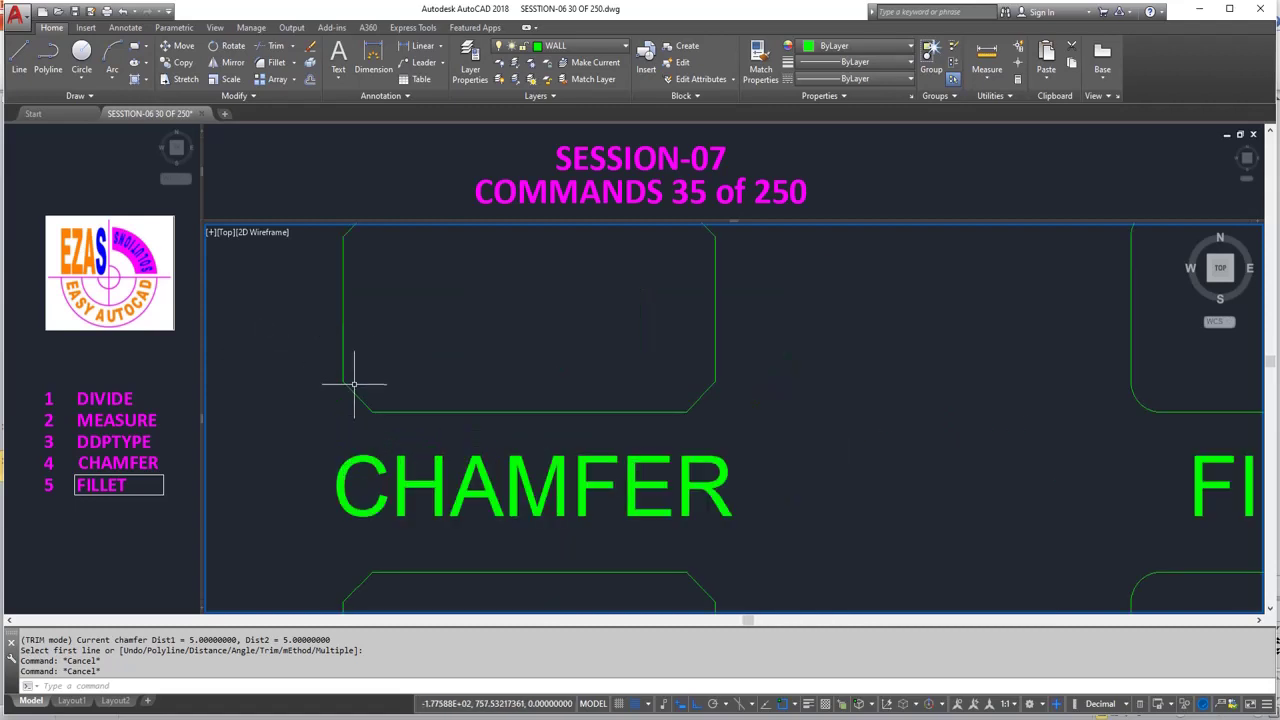
scroll(307, 405, "down", 3)
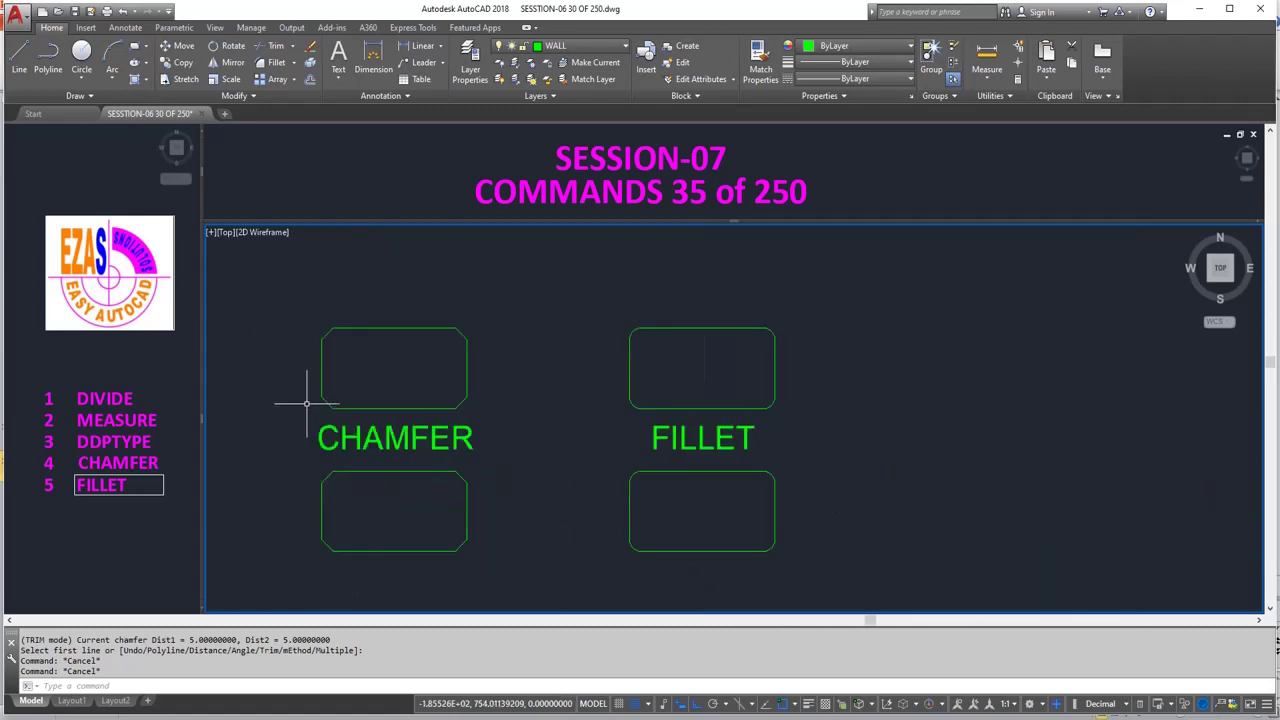
scroll(705, 410, "up", 5)
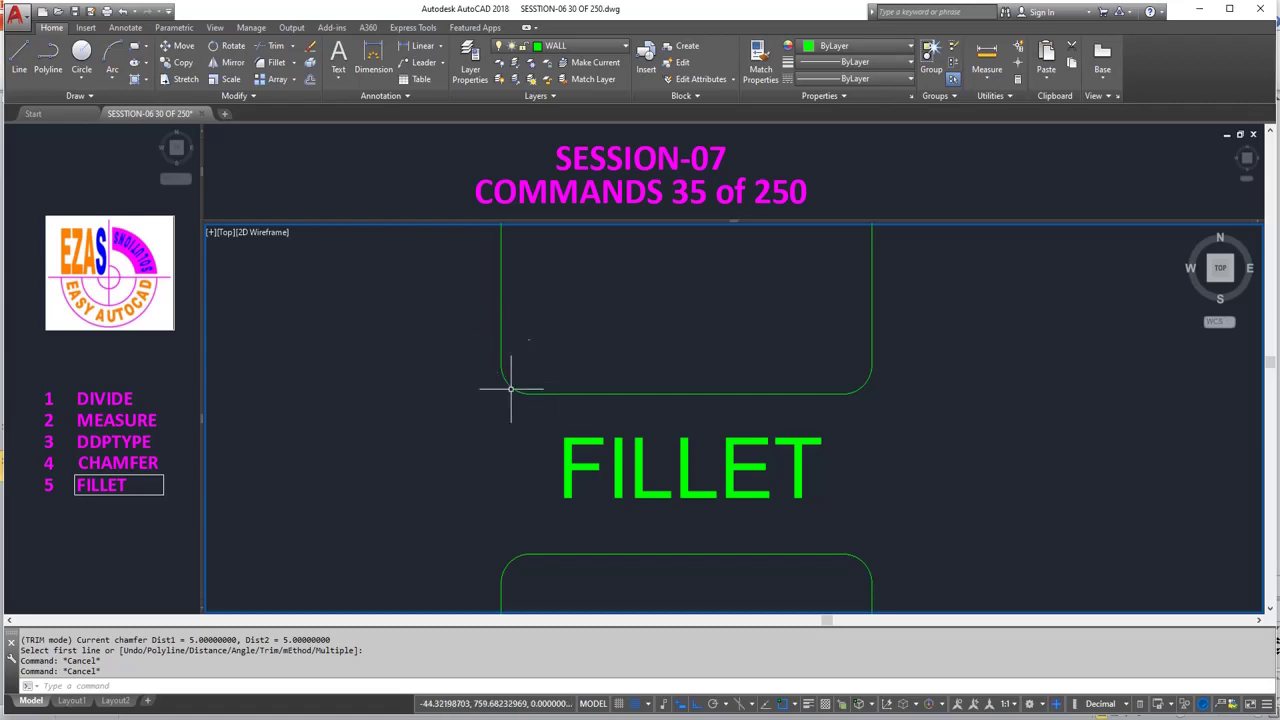
scroll(610, 440, "down", 3)
scroll(610, 440, "down", 2)
middle_click_drag(600, 437, 700, 403)
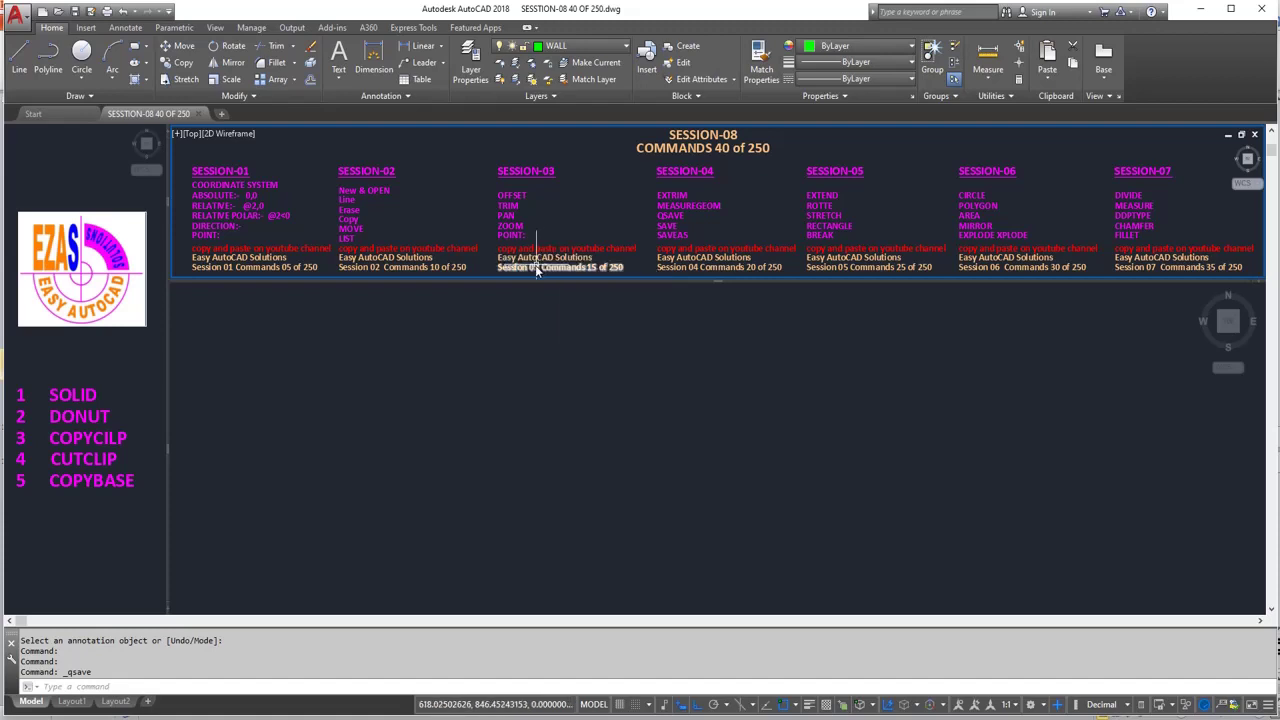
- Open the 'Session 03 Commands 15 of 250' text for editing, then exit leaving it unchanged
left_click(535, 173)
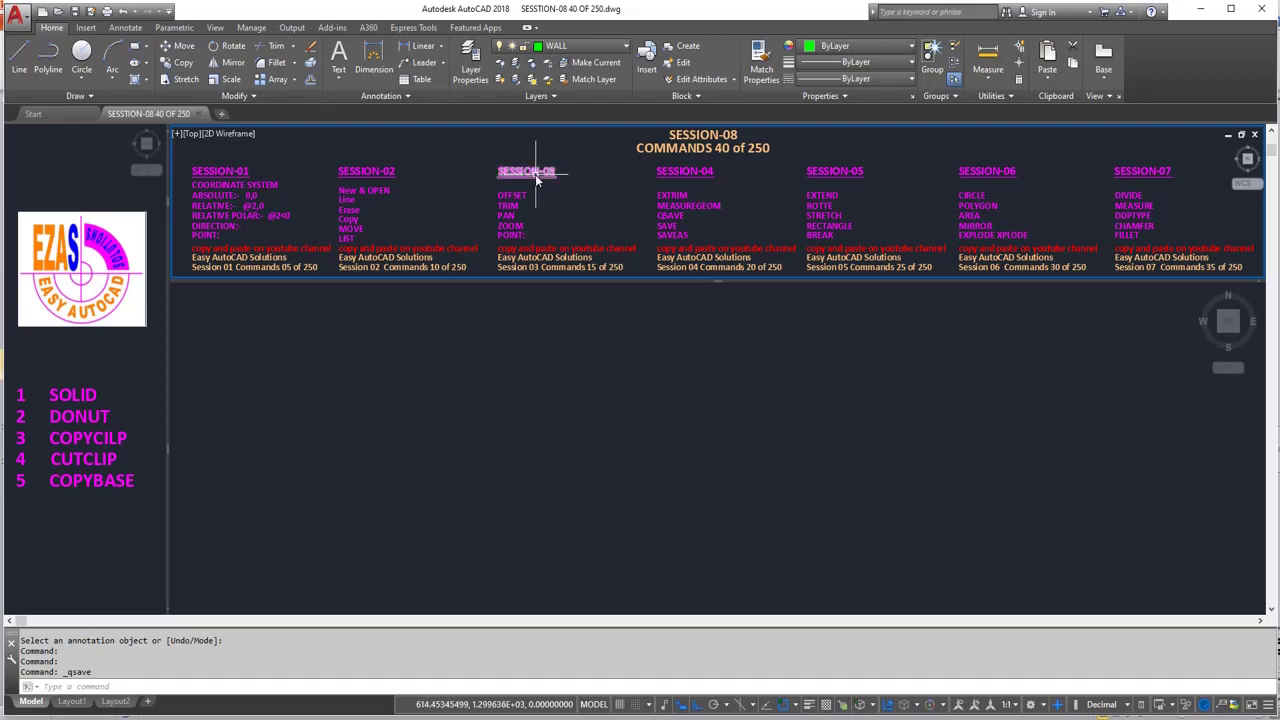
left_click(550, 265)
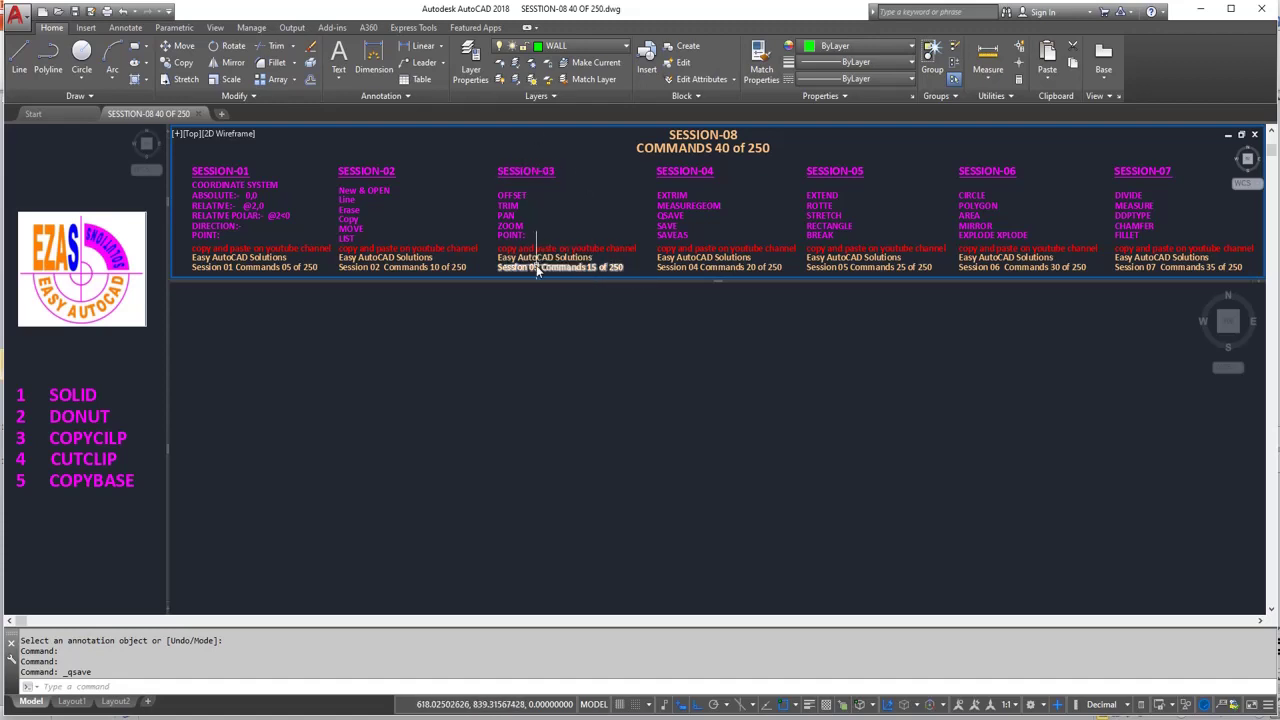
left_click(597, 263)
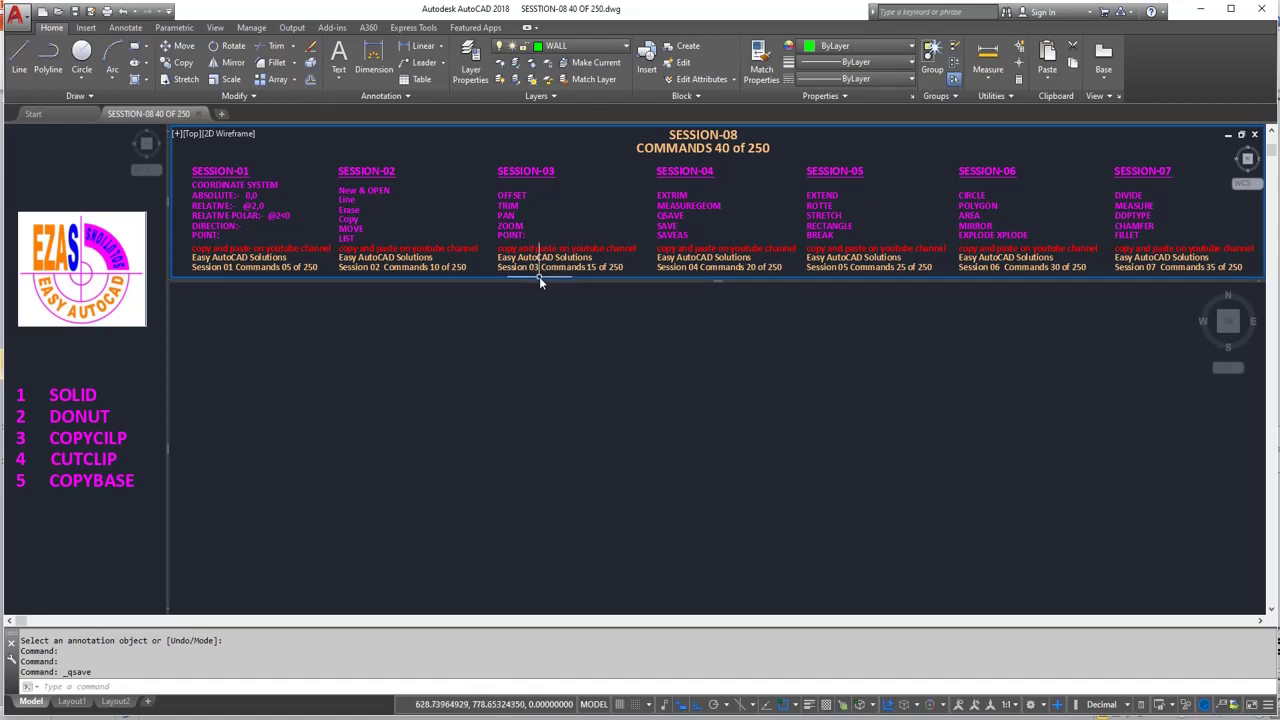
left_click(611, 276)
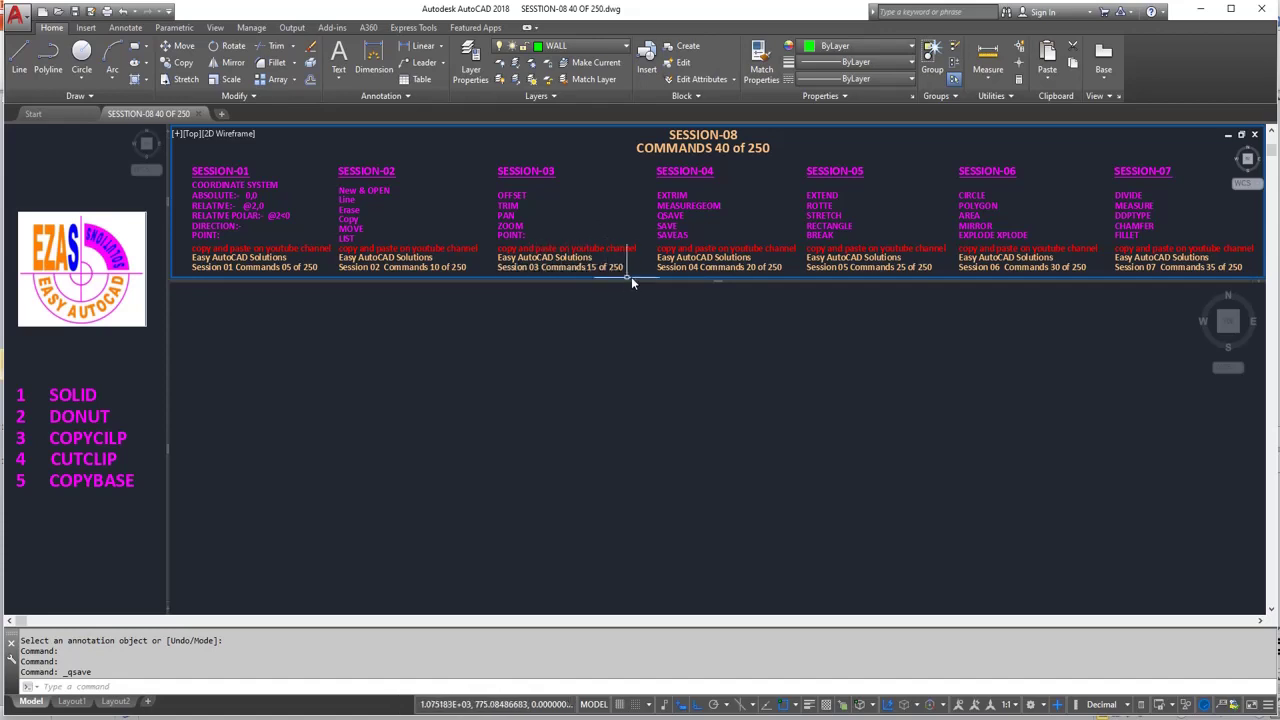
left_click(637, 278)
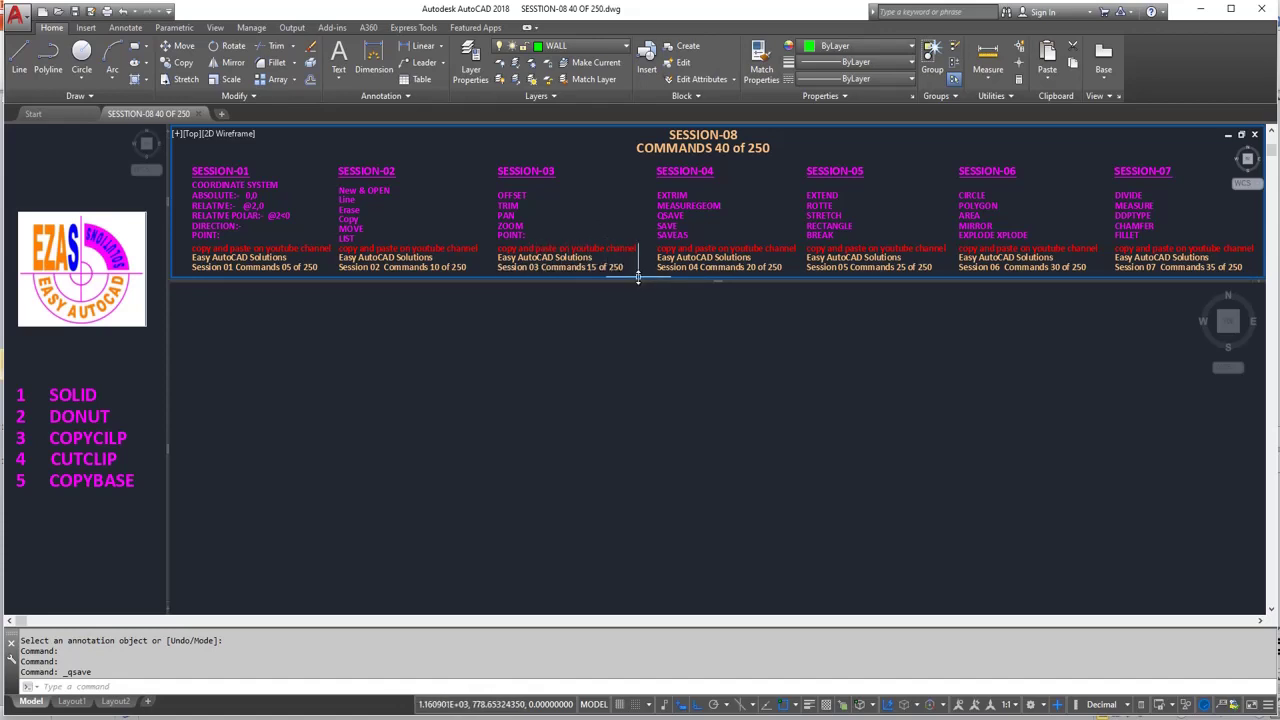
left_click(600, 279)
- Make the lower drawing viewport the active one
left_click(246, 372)
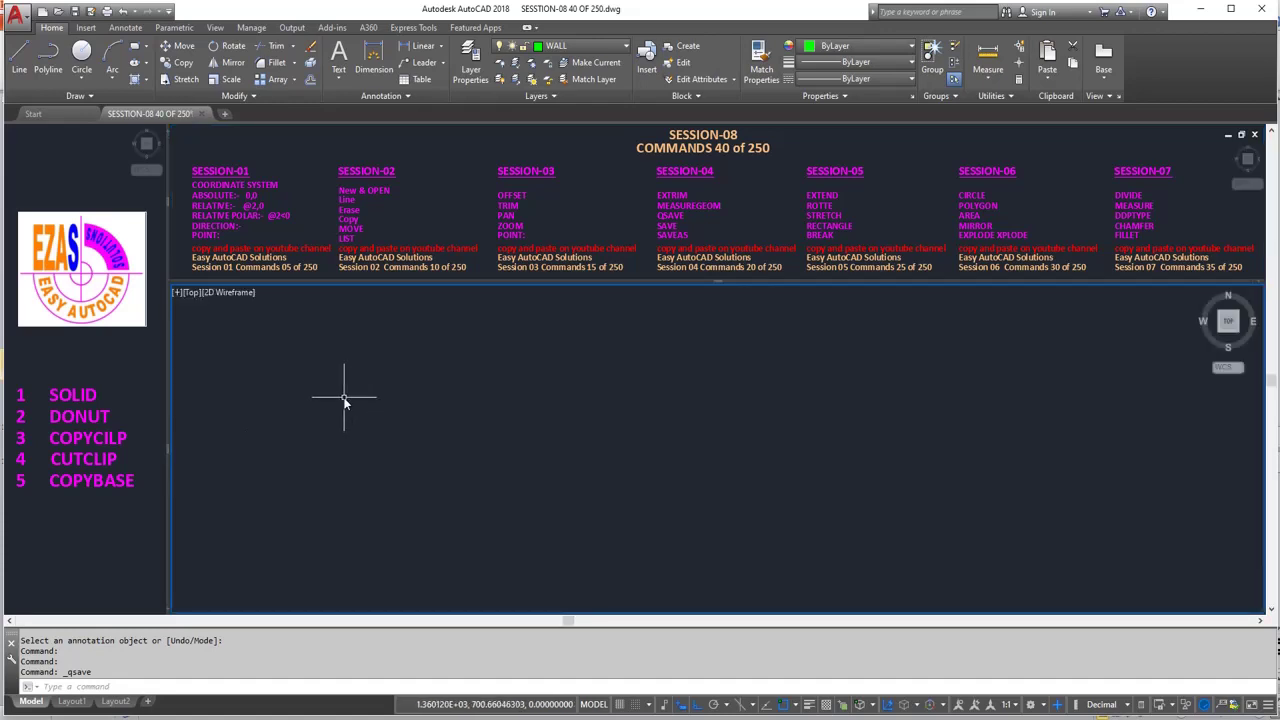